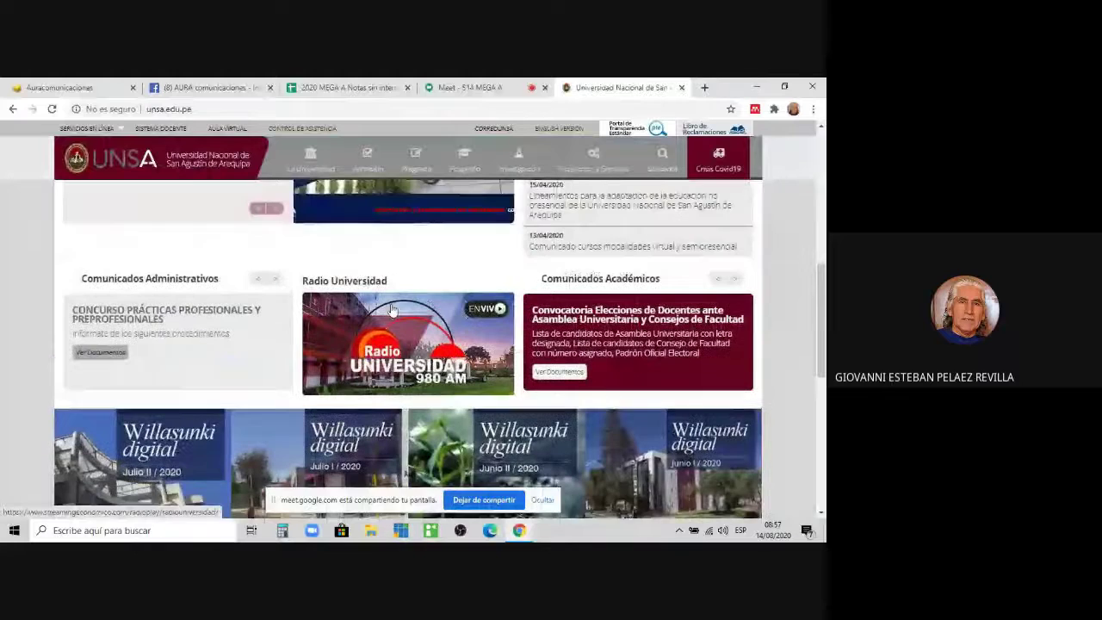
Scroll up to the red shortcut tiles, page through them, and open Apoyo Psicopedagógico
{"action": "scroll", "coordinate": [392, 310], "scroll_direction": "up", "scroll_amount": 1}
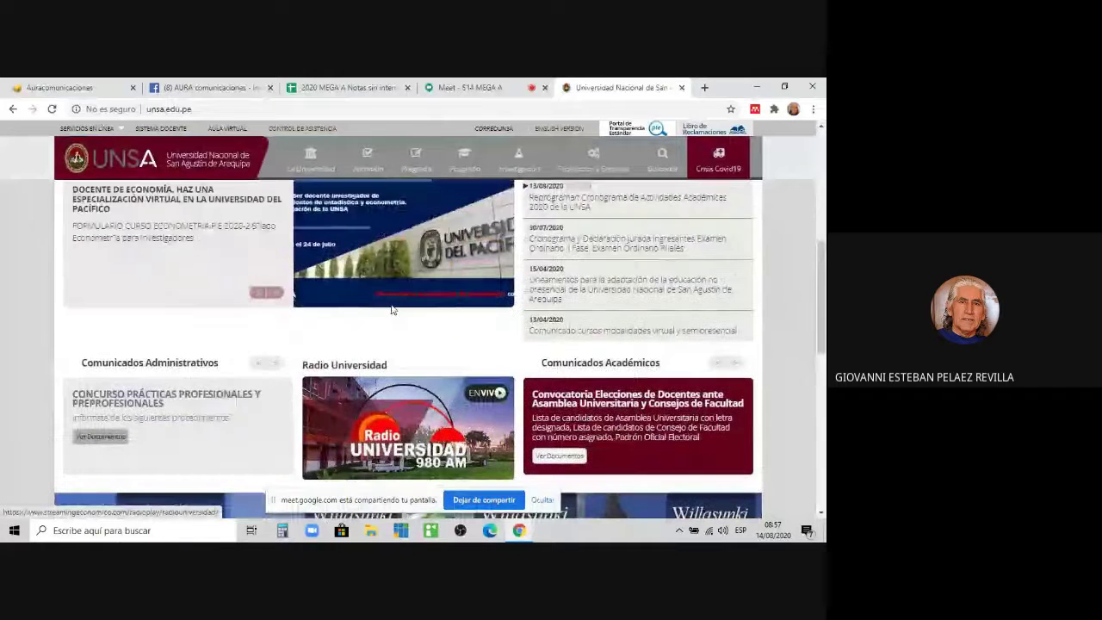
{"action": "scroll", "coordinate": [391, 302], "scroll_direction": "up", "scroll_amount": 1}
{"action": "scroll", "coordinate": [391, 303], "scroll_direction": "up", "scroll_amount": 2}
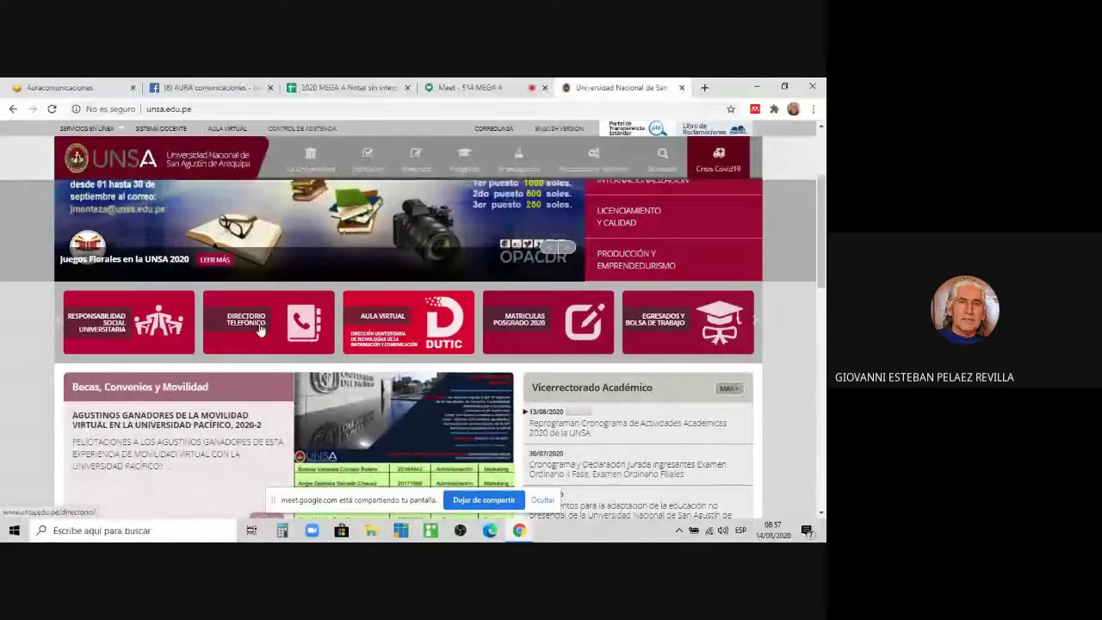
{"action": "left_click", "coordinate": [754, 322]}
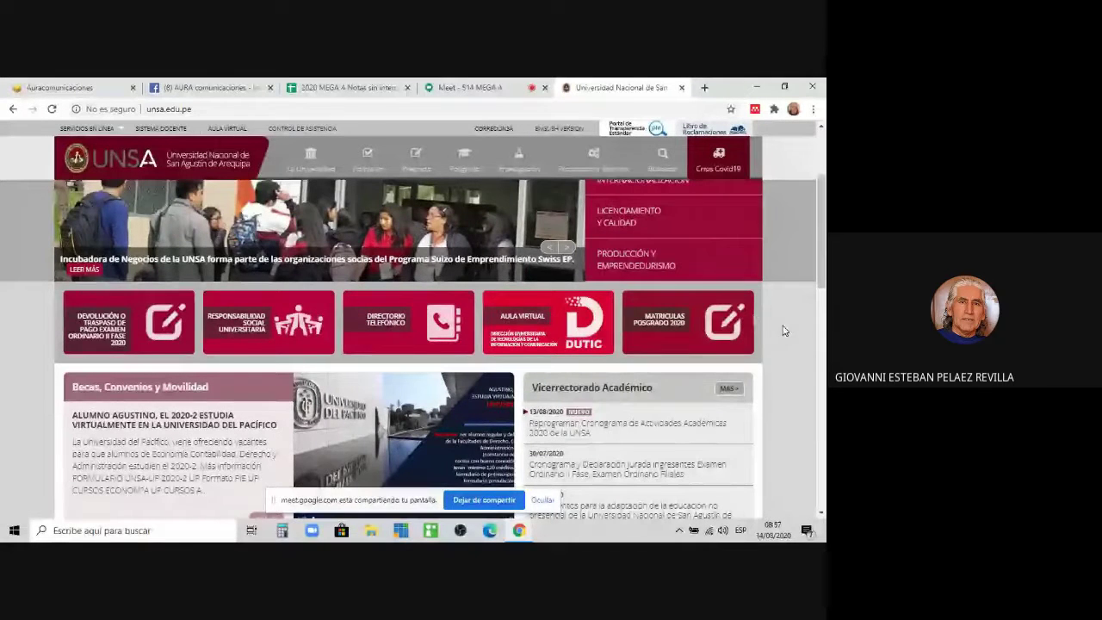
{"action": "left_click", "coordinate": [757, 325]}
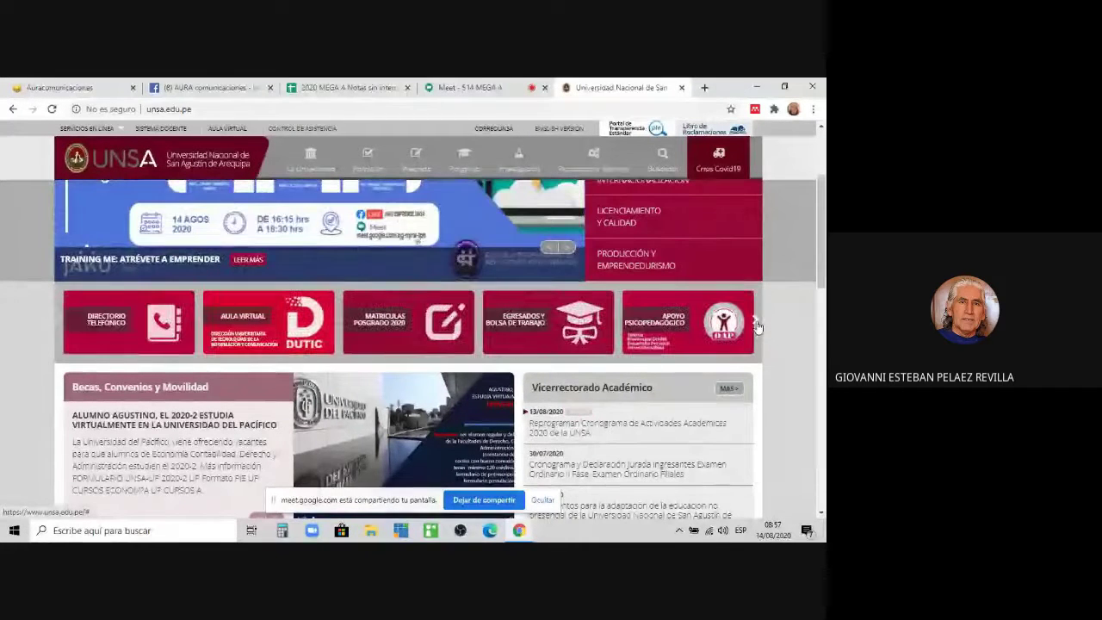
{"action": "left_click", "coordinate": [661, 326]}
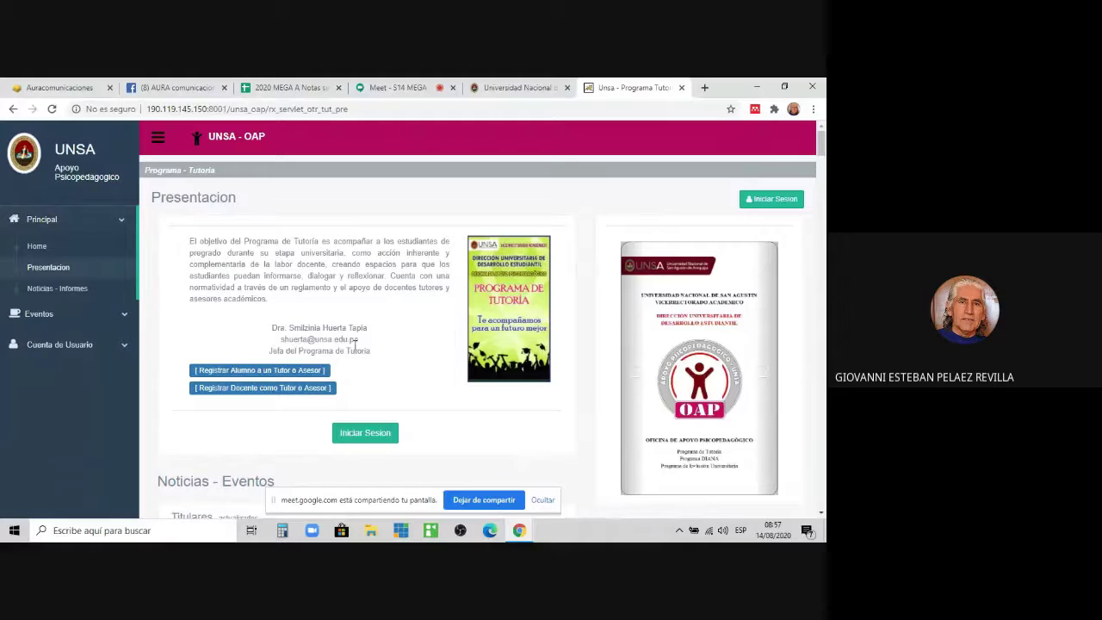
Go to the portal's Iniciar Sesion page and open Cuenta de Usuario > Registrar Alumno
{"action": "left_click", "coordinate": [766, 201]}
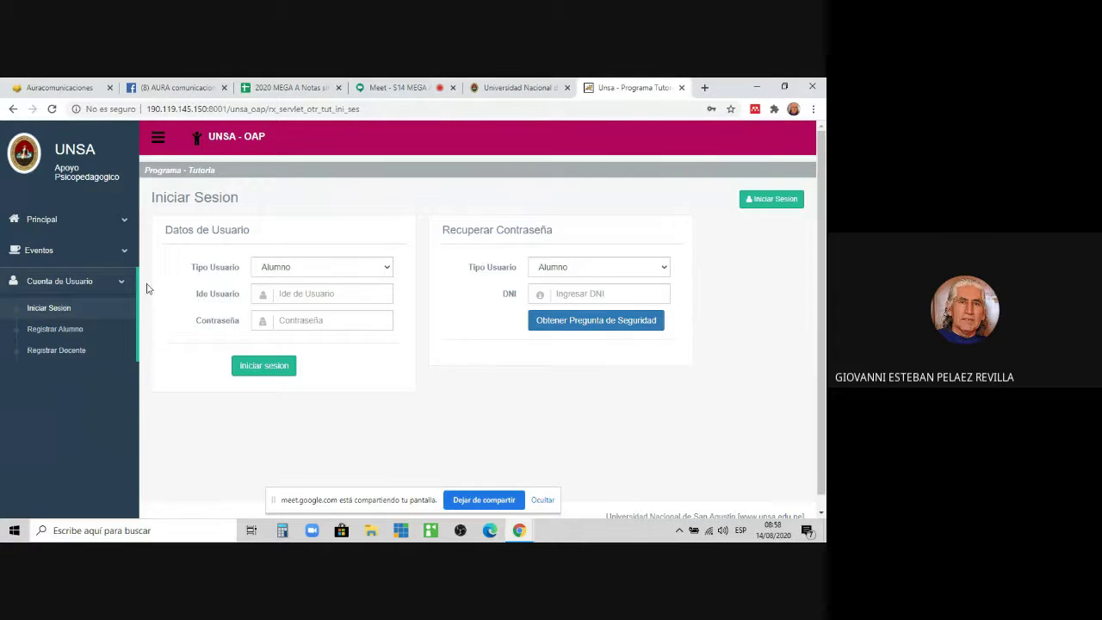
{"action": "left_click", "coordinate": [125, 254]}
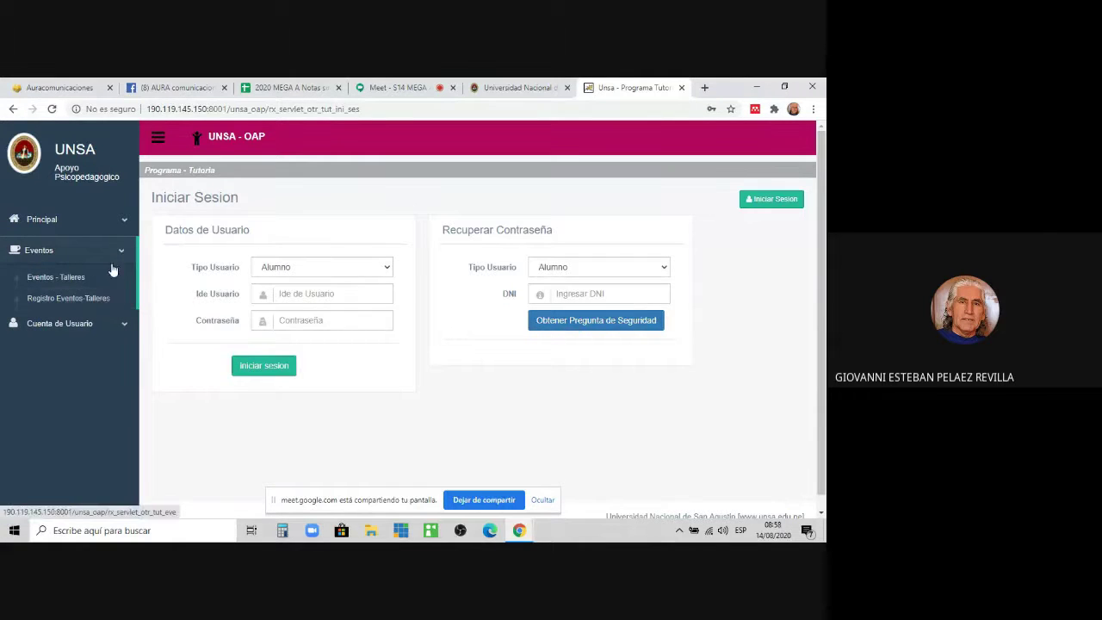
{"action": "left_click", "coordinate": [122, 251]}
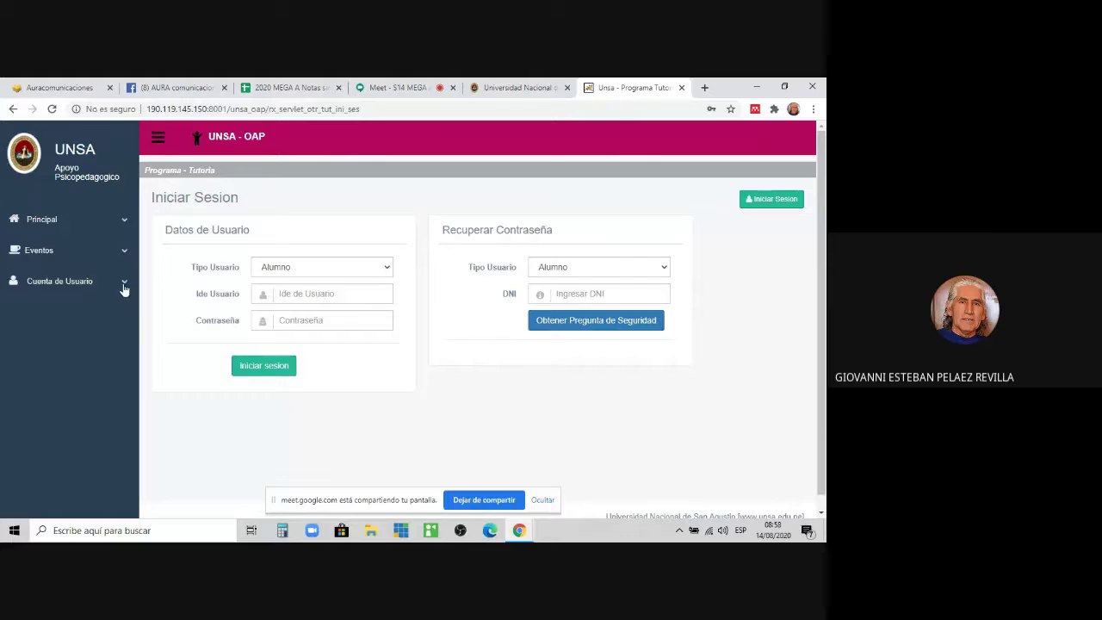
{"action": "left_click", "coordinate": [122, 220]}
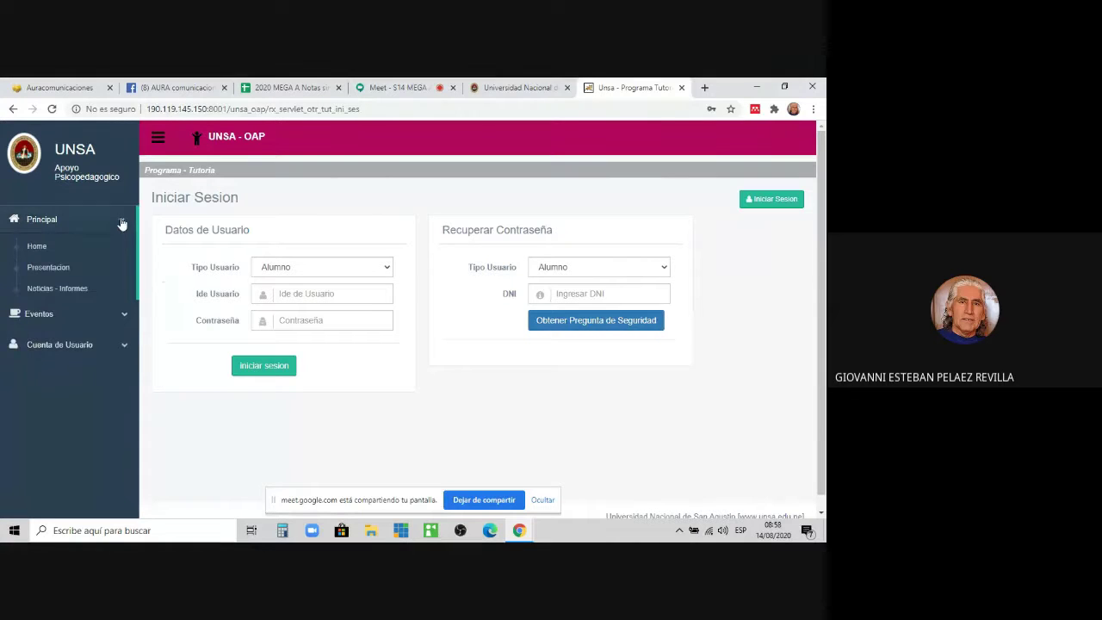
{"action": "left_click", "coordinate": [122, 222]}
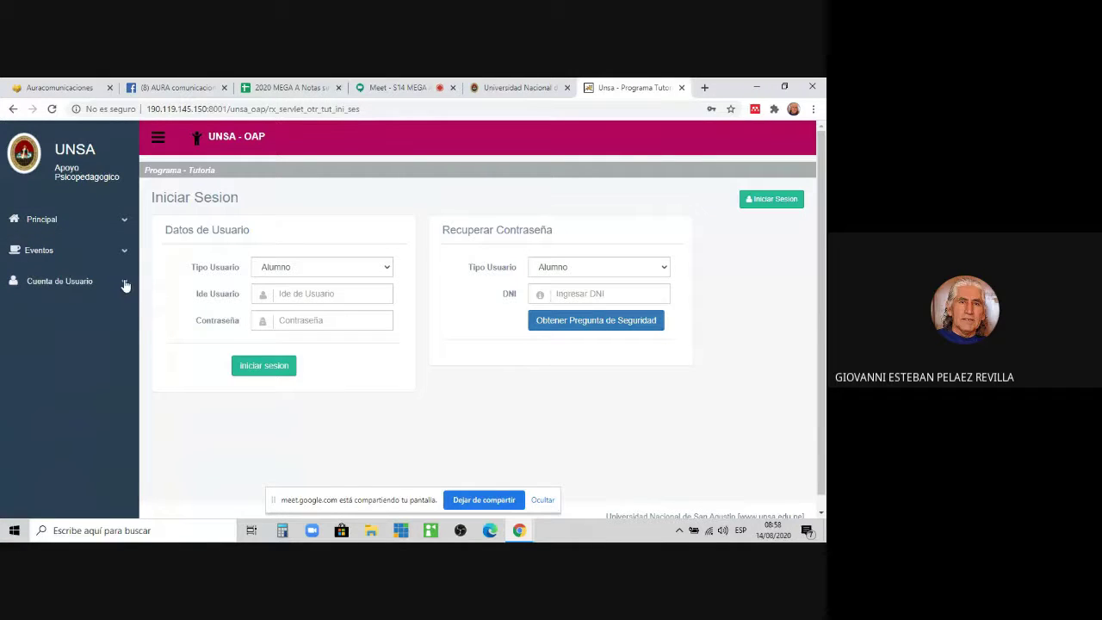
{"action": "left_click", "coordinate": [124, 283]}
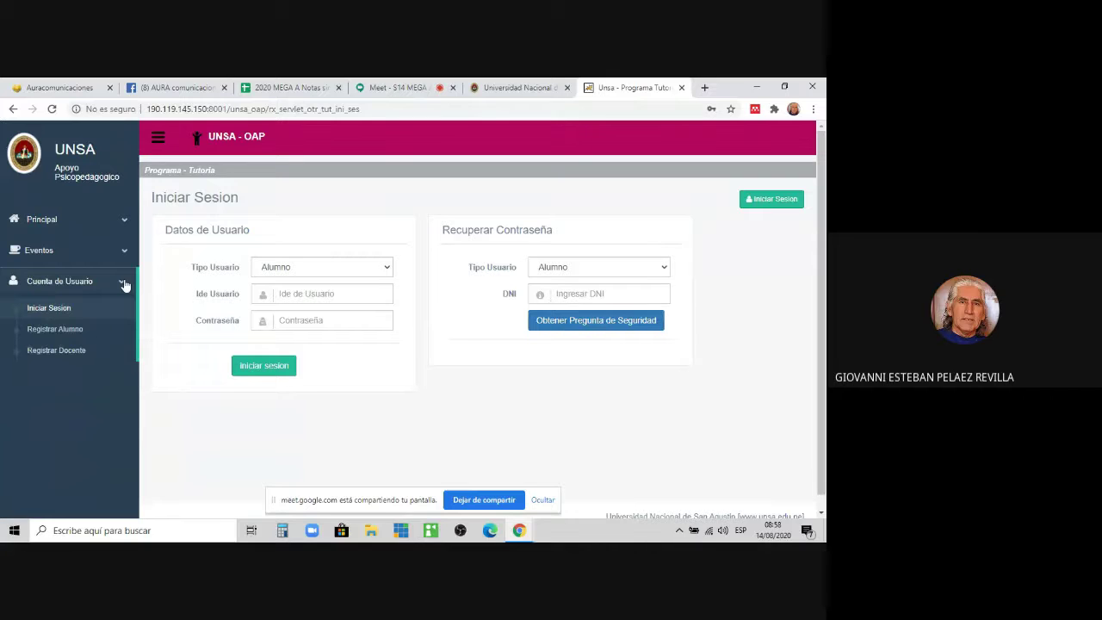
{"action": "left_click", "coordinate": [71, 329]}
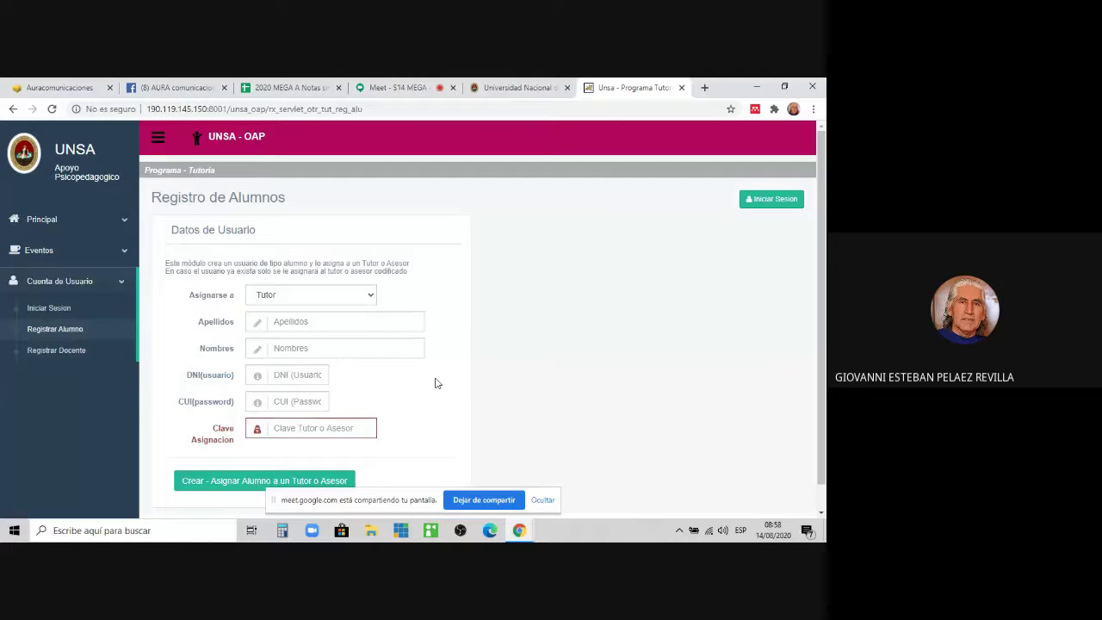
Keep Tutor as the assignment type and enter the student's surnames
{"action": "left_click", "coordinate": [371, 296]}
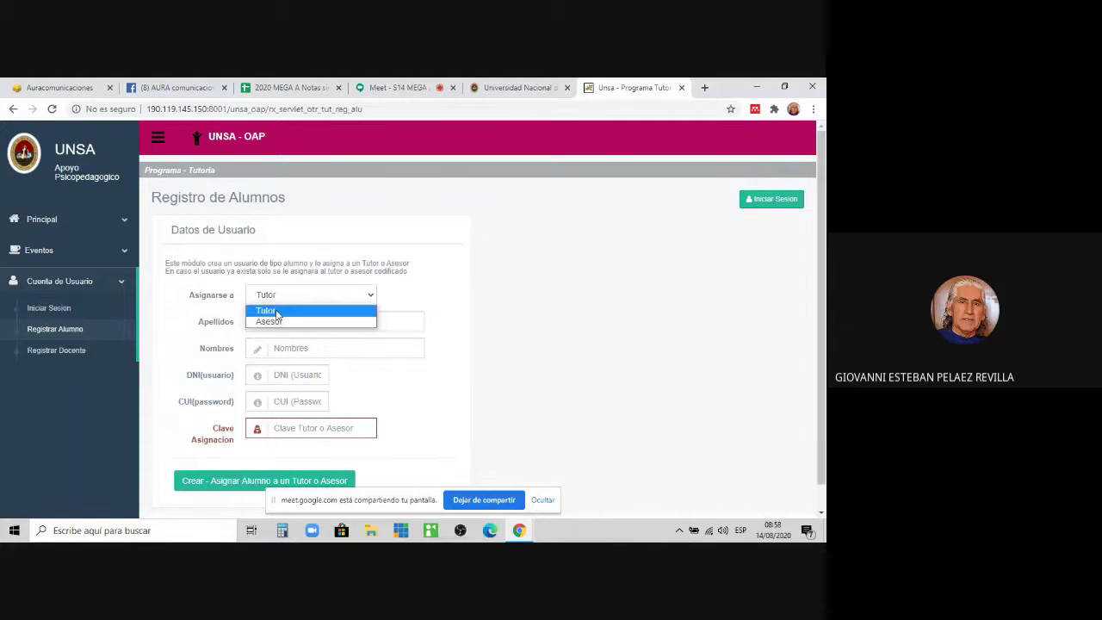
{"action": "left_click", "coordinate": [437, 319]}
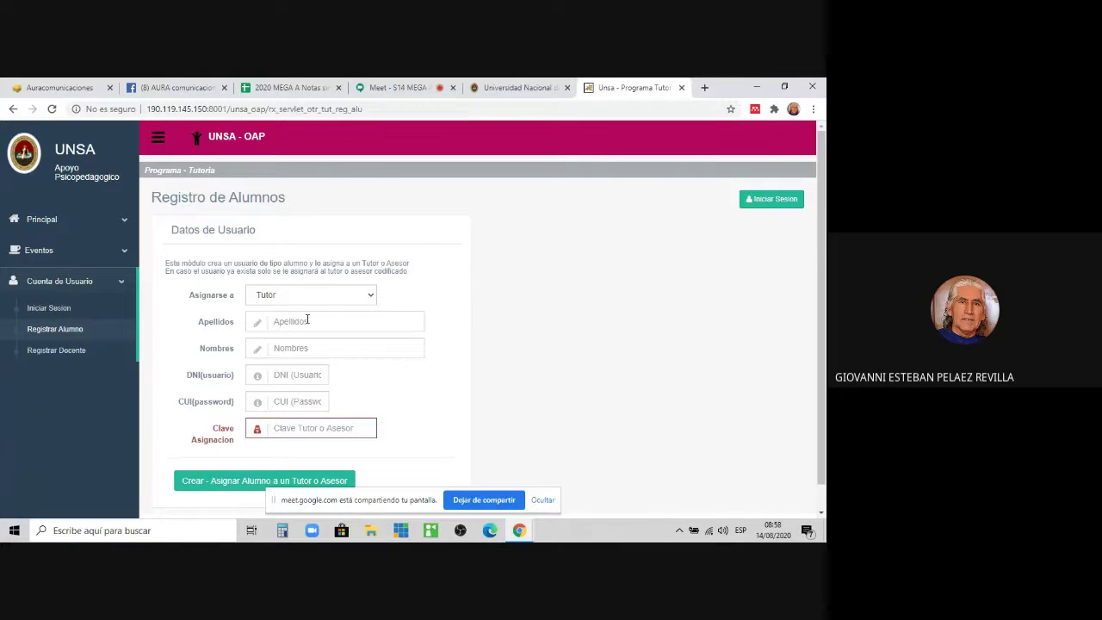
{"action": "left_click", "coordinate": [307, 319]}
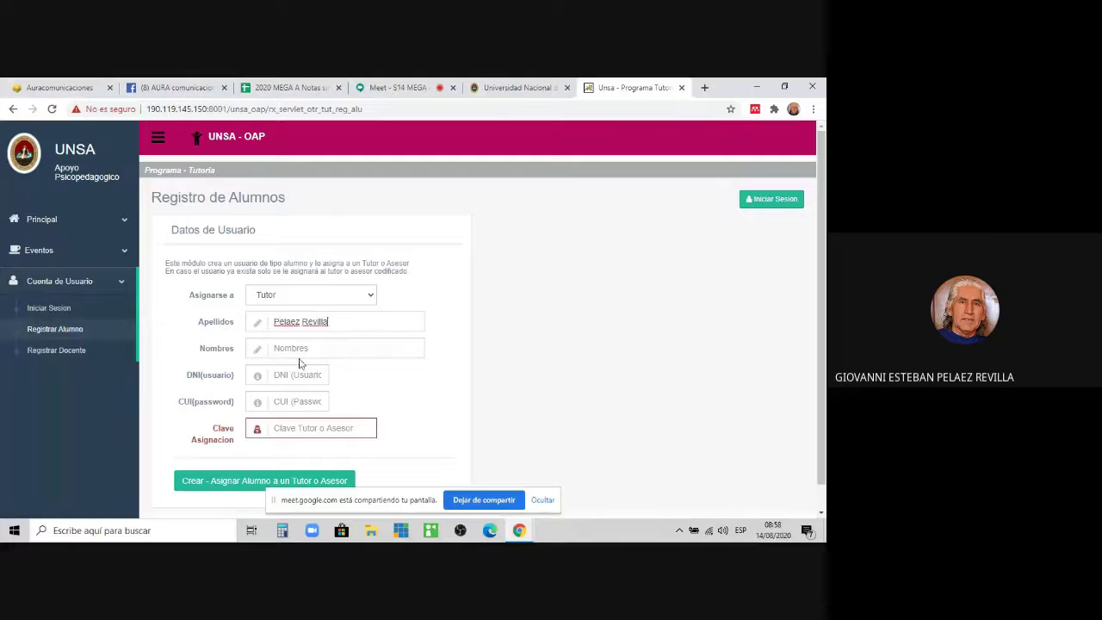
Enter the student's given names and DNI, then submit with Clave Asignacion empty
{"action": "left_click", "coordinate": [291, 350]}
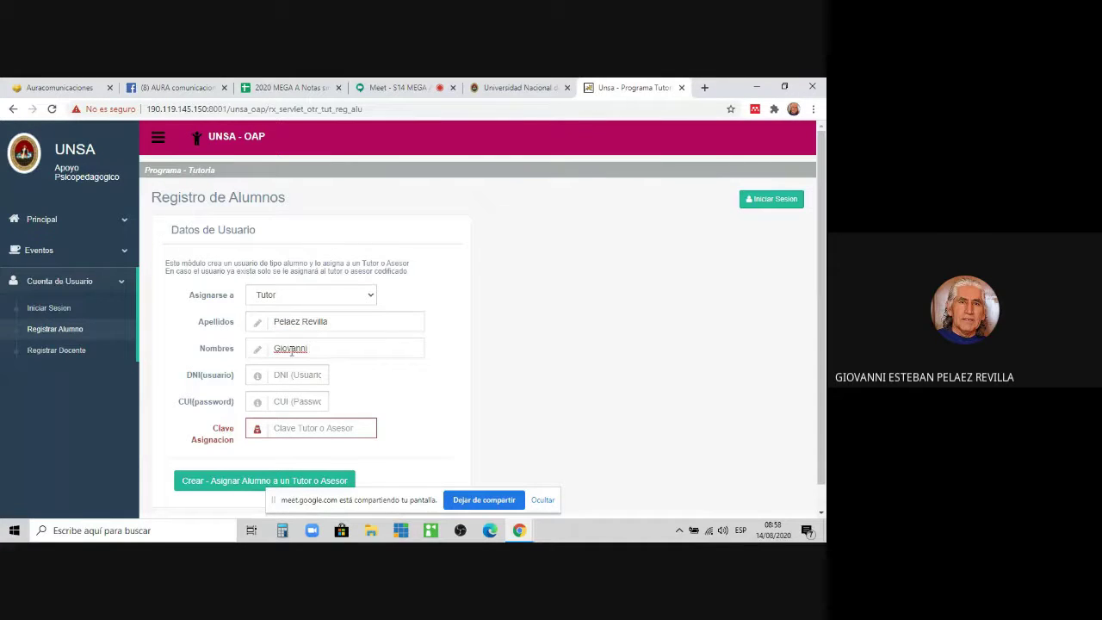
{"action": "left_click", "coordinate": [294, 379]}
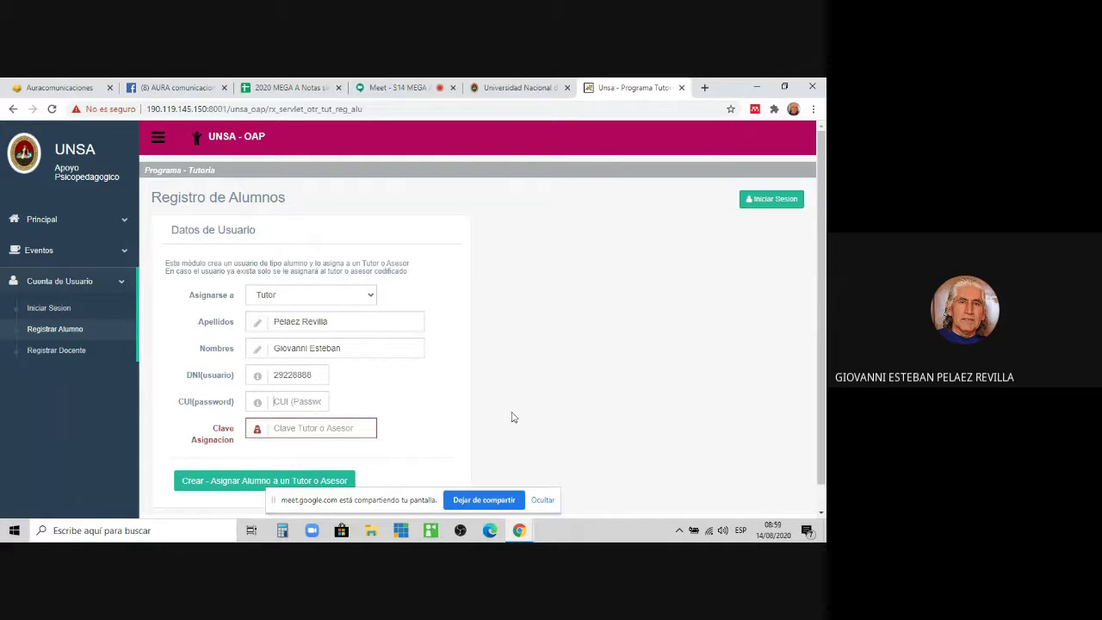
{"action": "scroll", "coordinate": [464, 388], "scroll_direction": "down", "scroll_amount": 1}
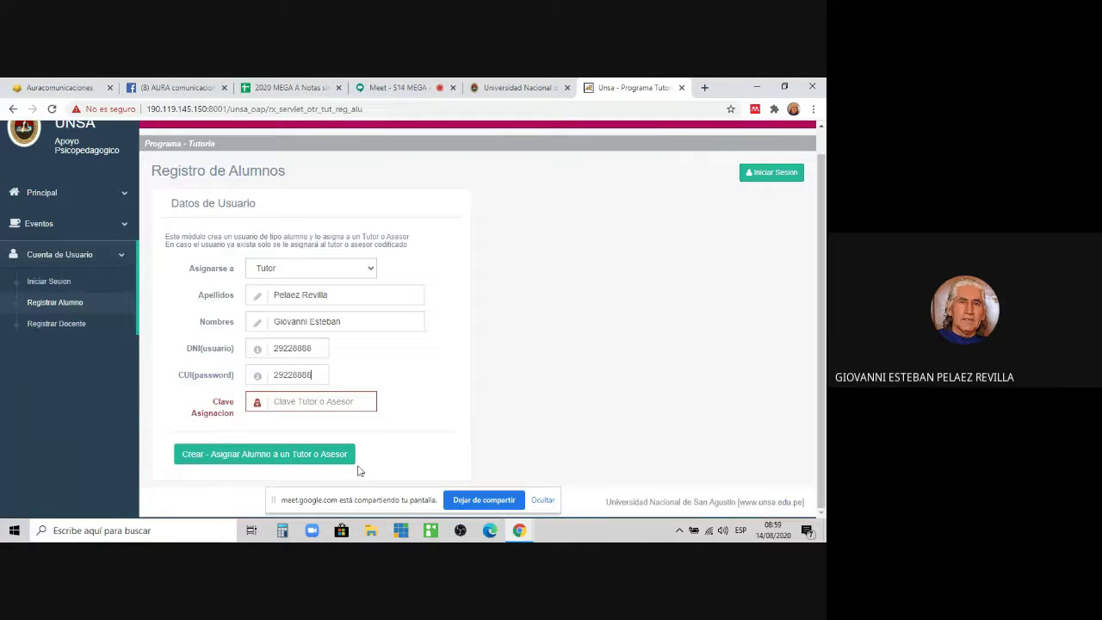
{"action": "left_click", "coordinate": [276, 460]}
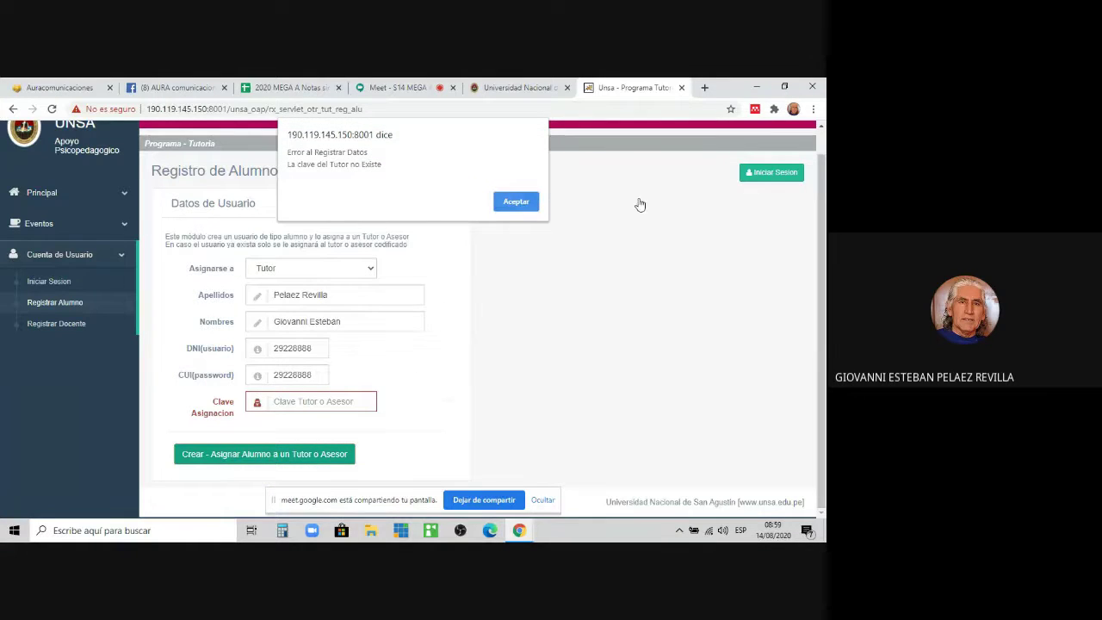
Dismiss the error alert and sharing notice, then collapse and re-expand the sidebar
{"action": "left_click", "coordinate": [515, 203]}
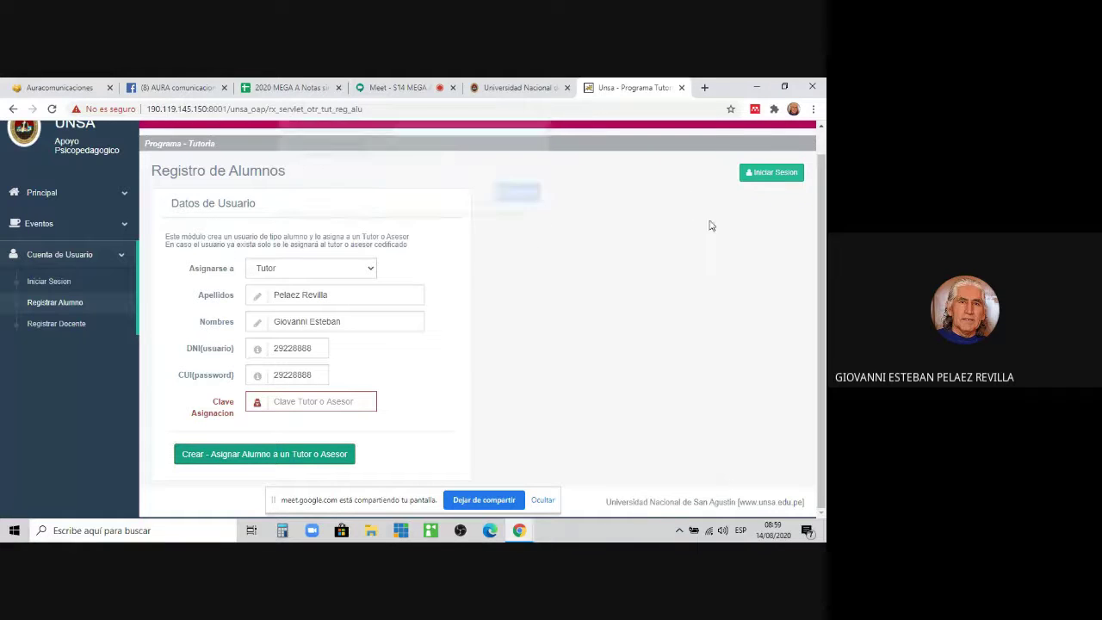
{"action": "left_click", "coordinate": [543, 506]}
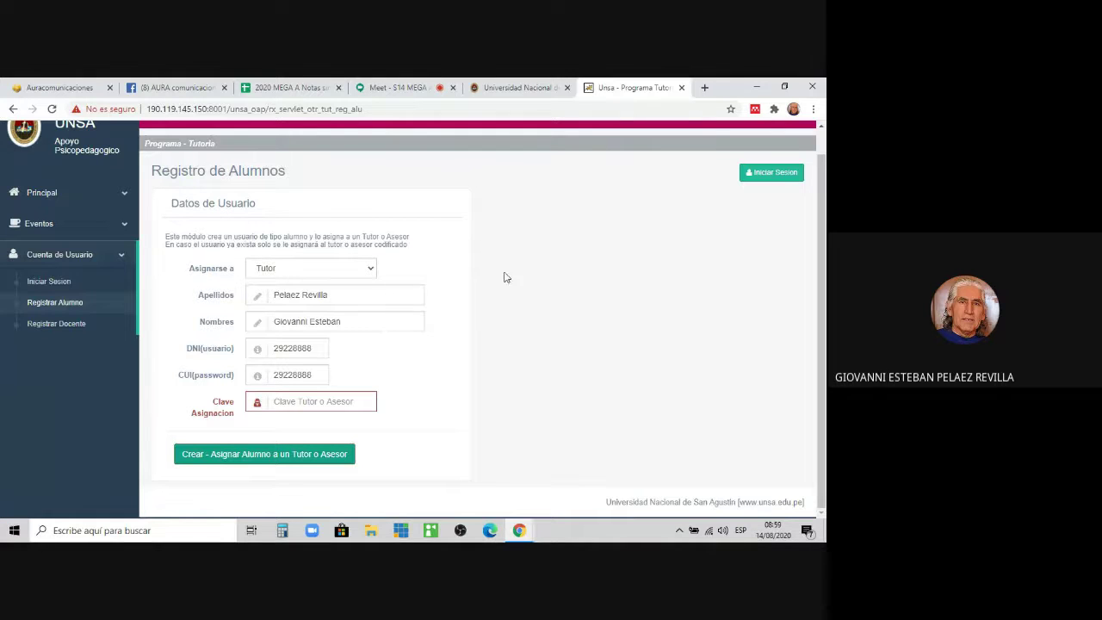
{"action": "left_click", "coordinate": [123, 259]}
{"action": "scroll", "coordinate": [574, 325], "scroll_direction": "up", "scroll_amount": 1}
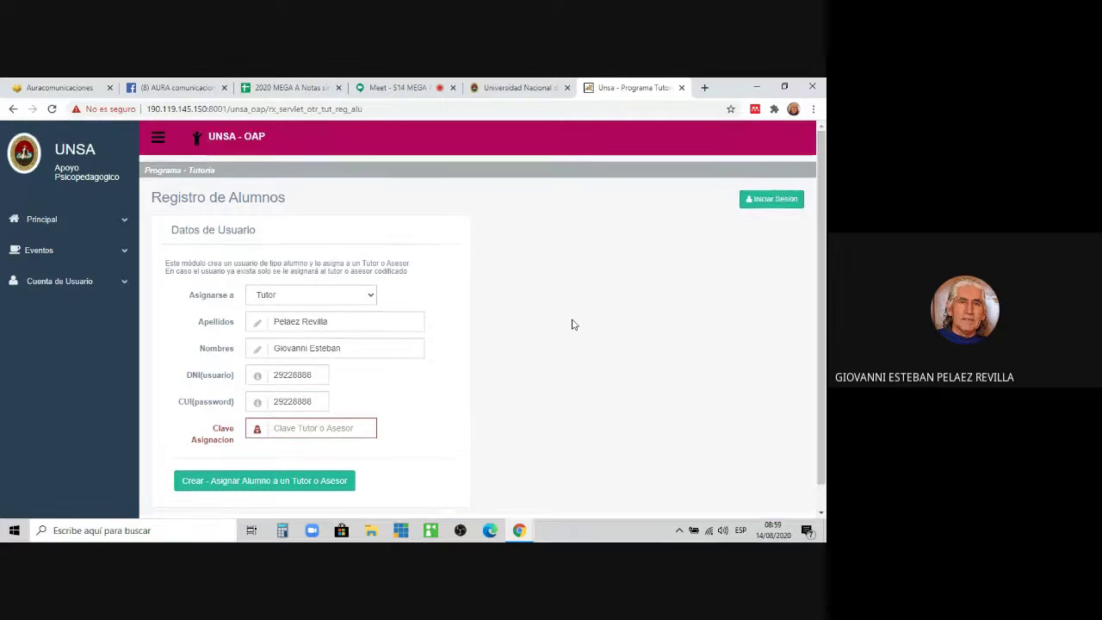
{"action": "left_click", "coordinate": [159, 137]}
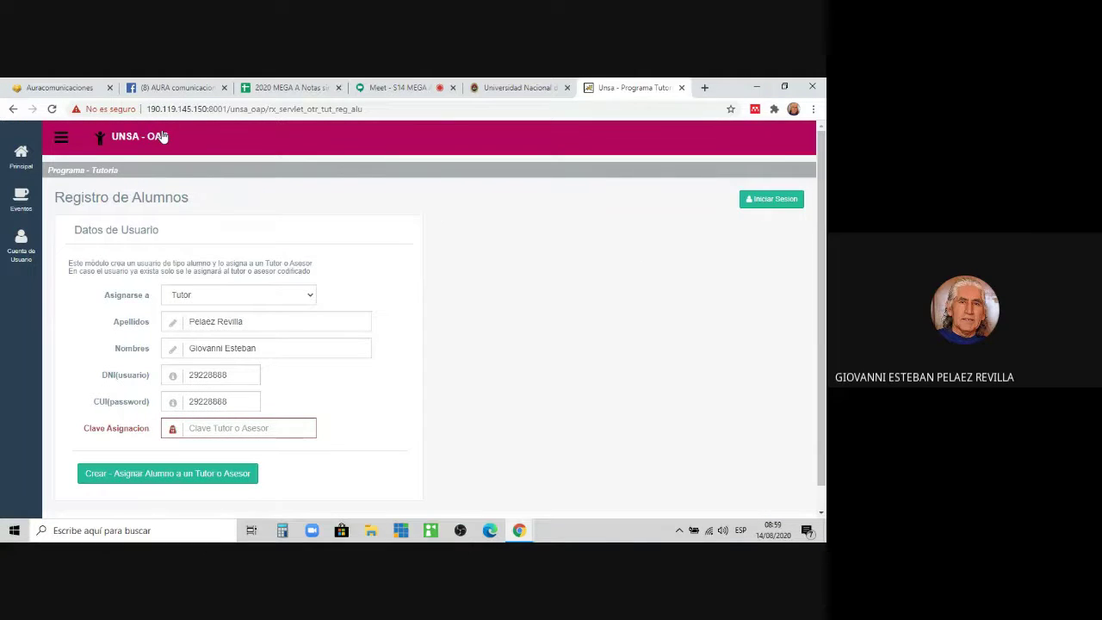
{"action": "left_click", "coordinate": [61, 140]}
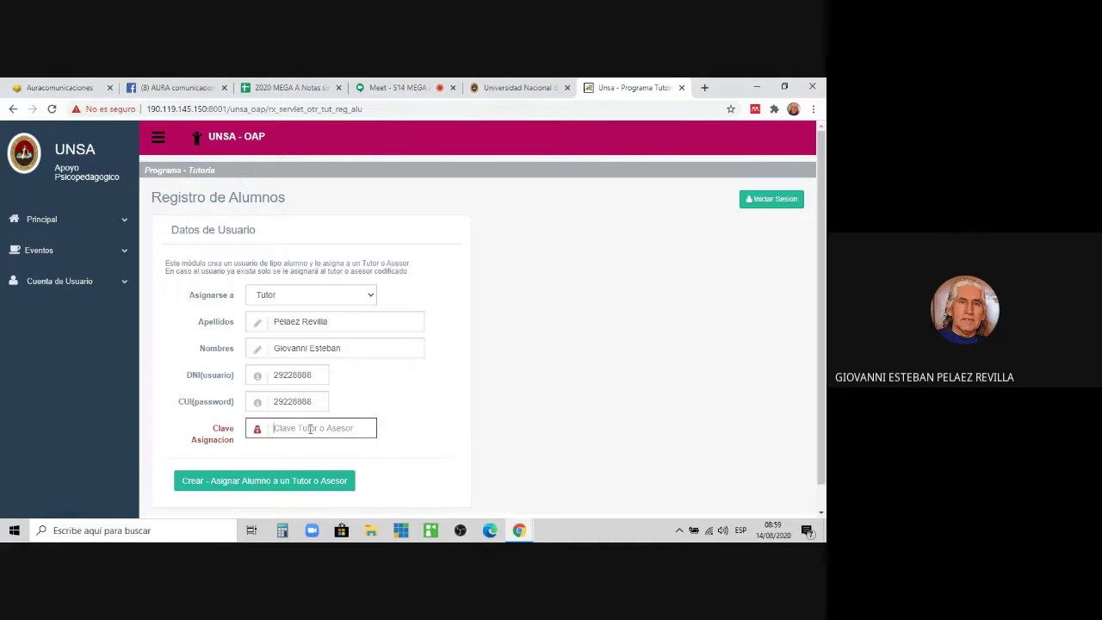
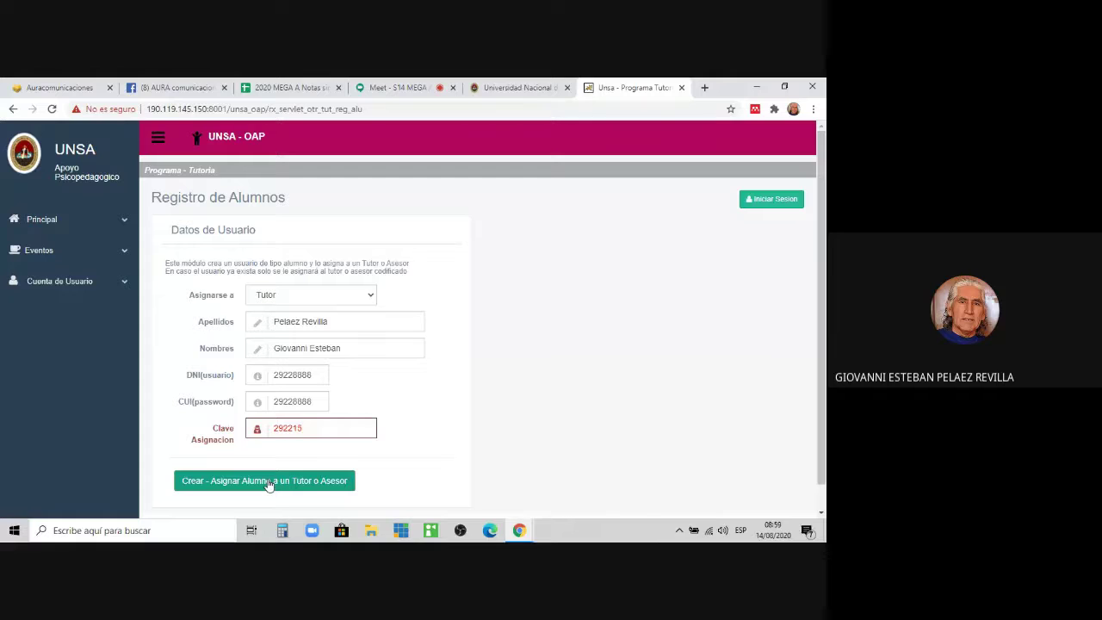
Retry the registration with a tutor key, dismiss the rejection, and go to Iniciar Sesion
{"action": "left_click", "coordinate": [268, 482]}
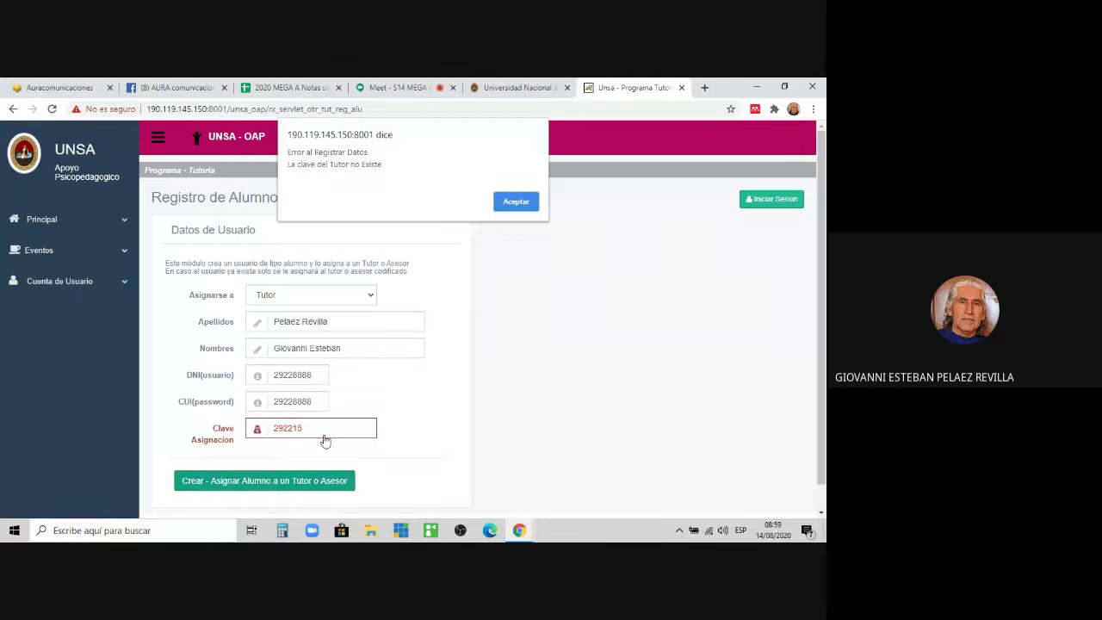
{"action": "left_click", "coordinate": [515, 200]}
{"action": "left_click", "coordinate": [761, 199]}
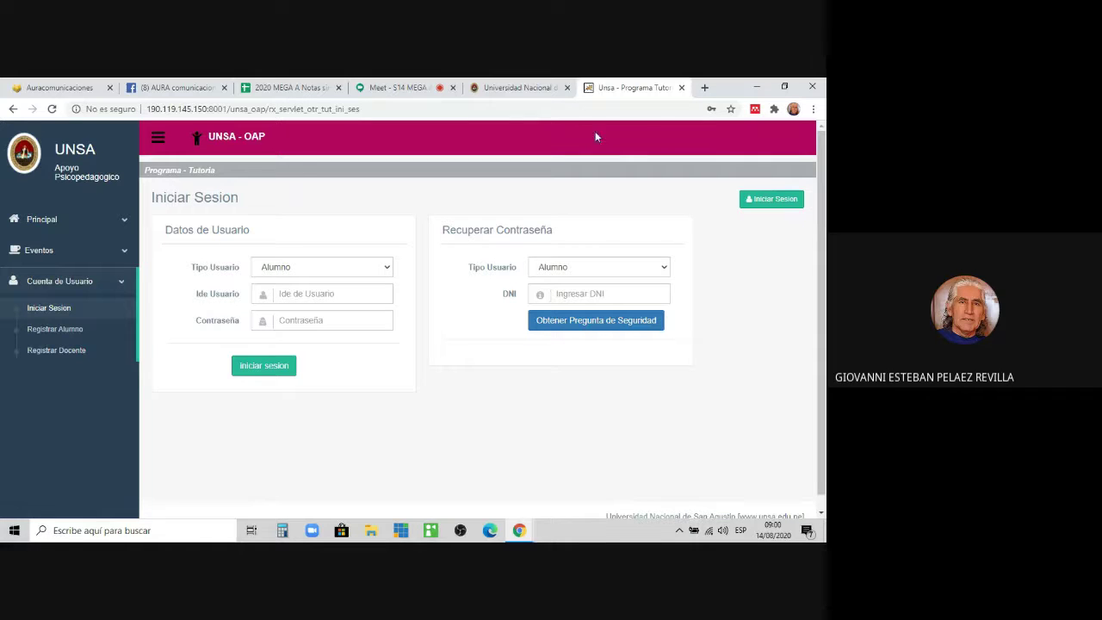
Close the portal and UNSA tabs, hide Meet chat, pin your own tile, and turn the camera on
{"action": "left_click", "coordinate": [681, 88]}
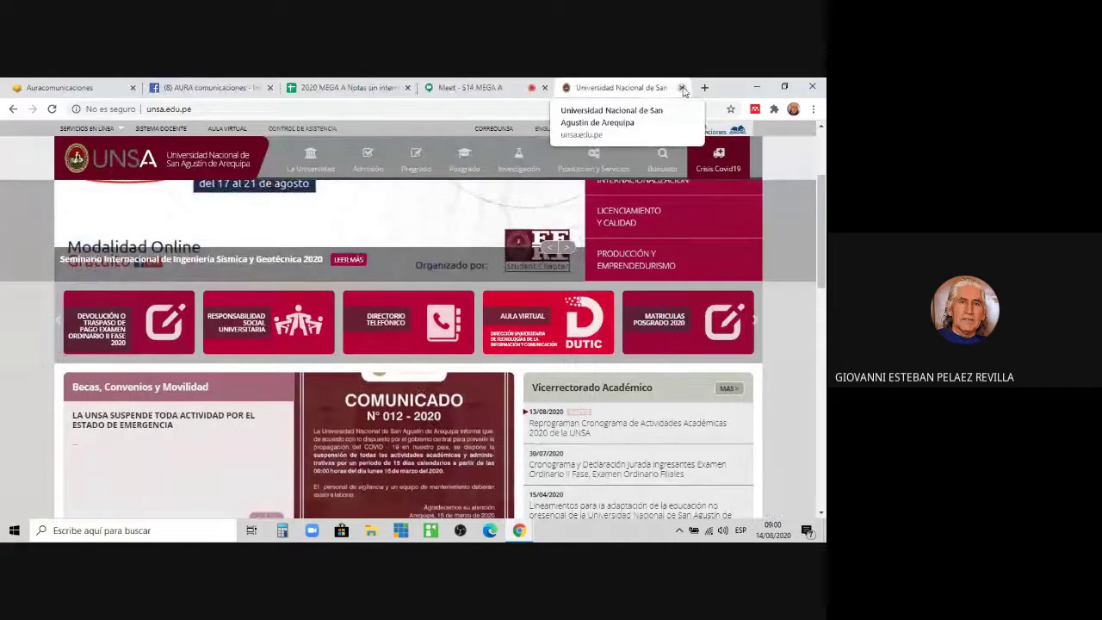
{"action": "left_click", "coordinate": [681, 88]}
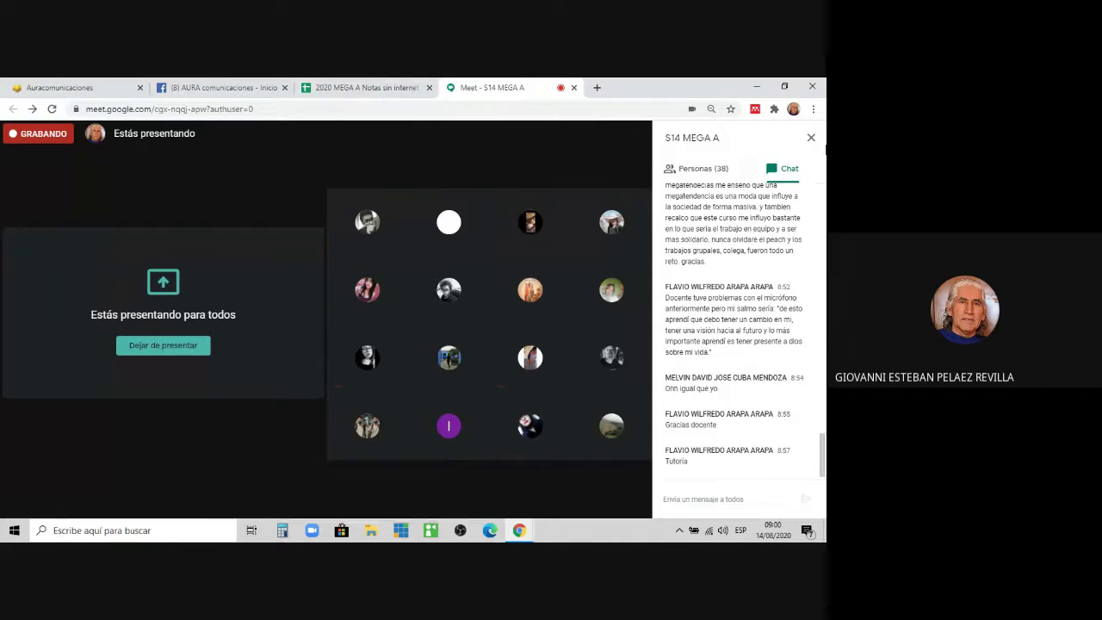
{"action": "left_click", "coordinate": [810, 138]}
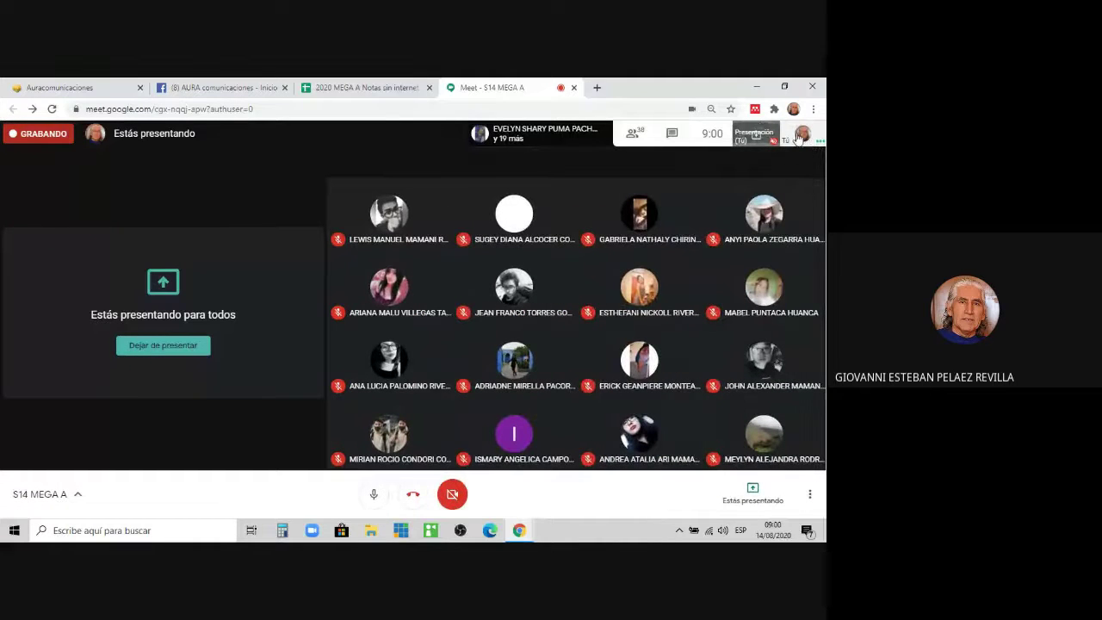
{"action": "left_click", "coordinate": [800, 138]}
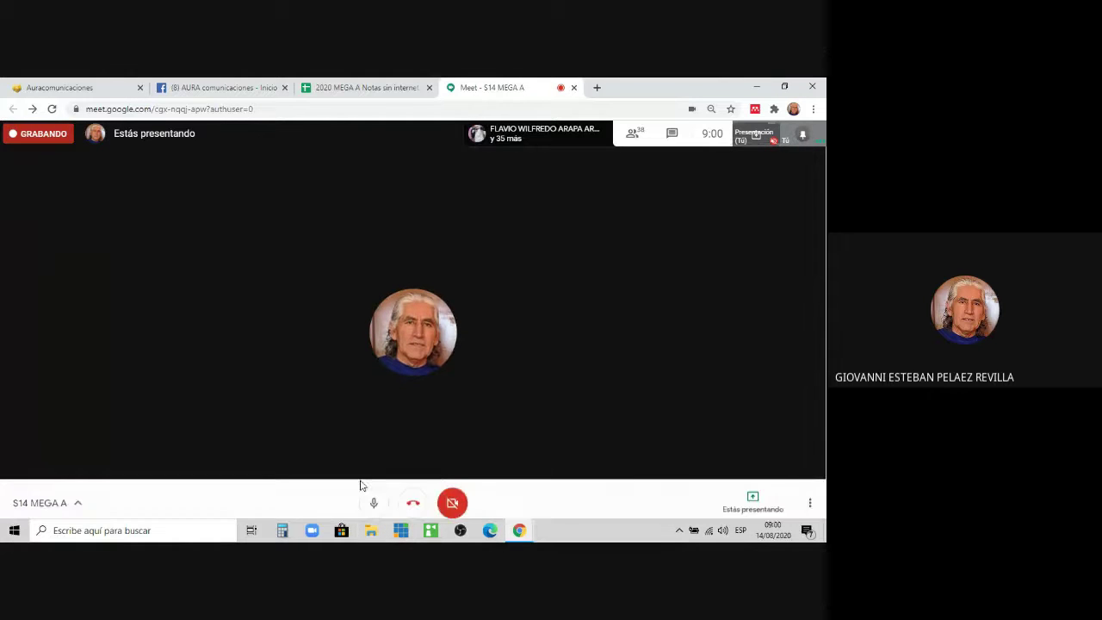
{"action": "left_click", "coordinate": [453, 496]}
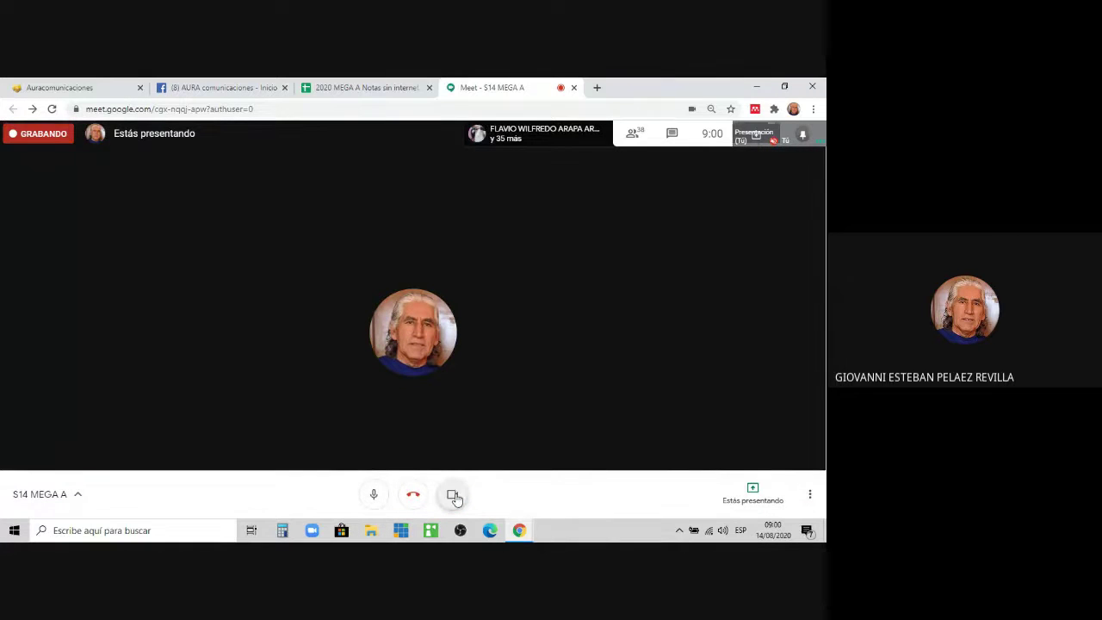
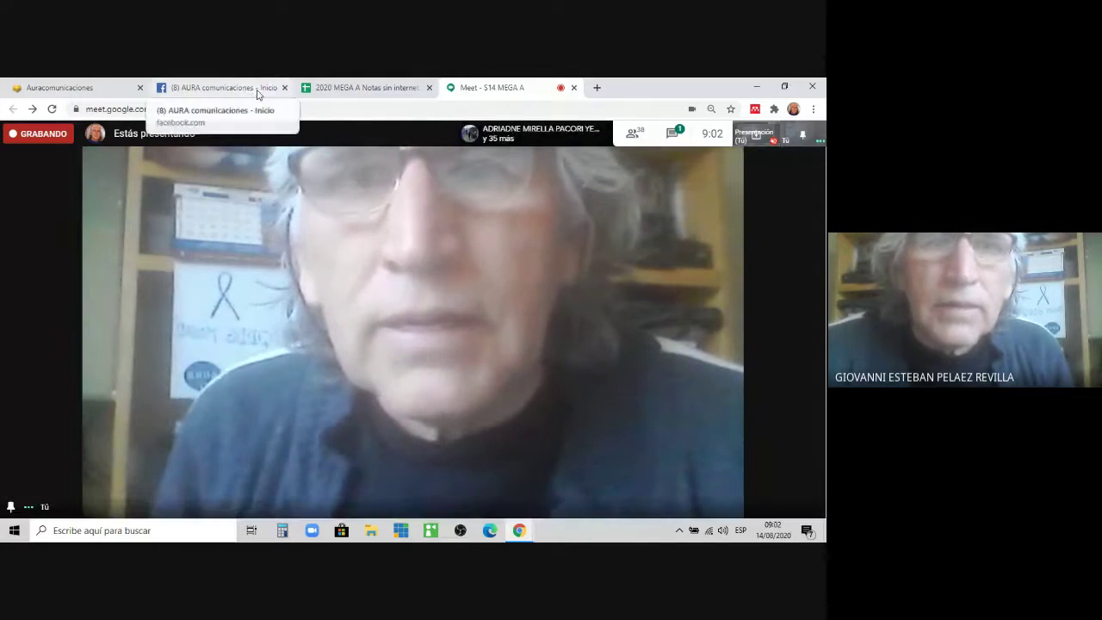
Open Google Calendar in a new browser tab from the Google apps grid
{"action": "left_click", "coordinate": [596, 89]}
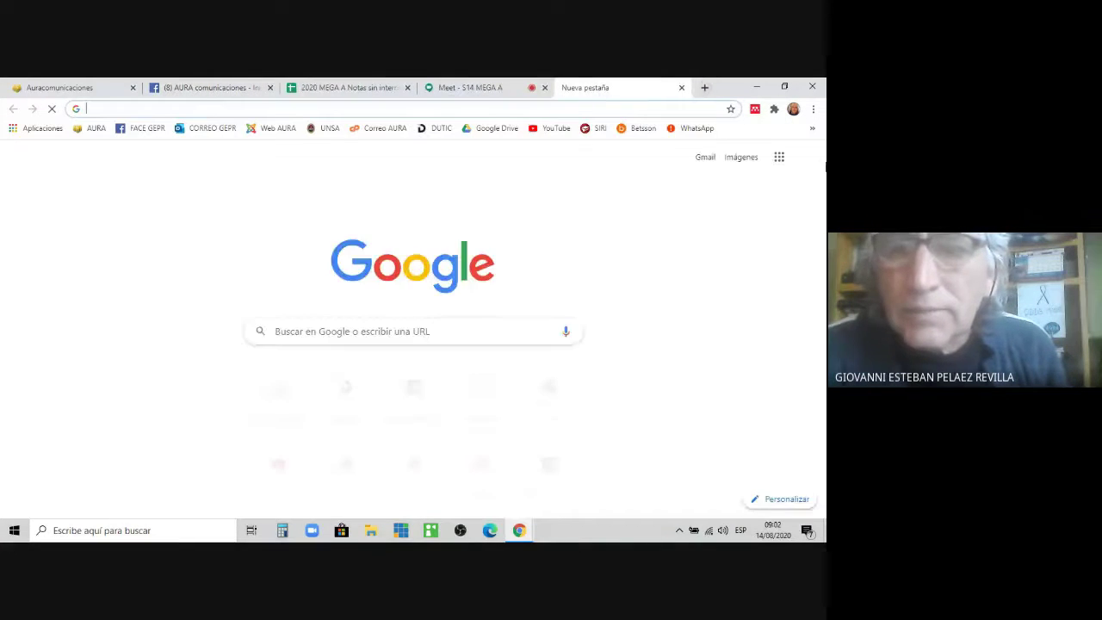
{"action": "left_click", "coordinate": [779, 157]}
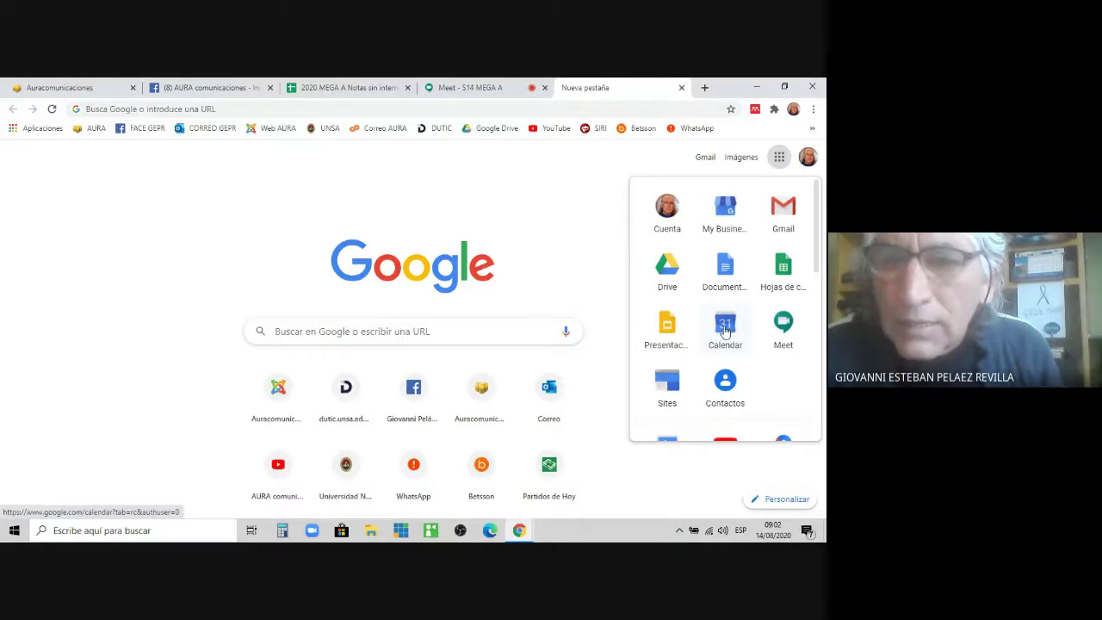
{"action": "left_click", "coordinate": [724, 331]}
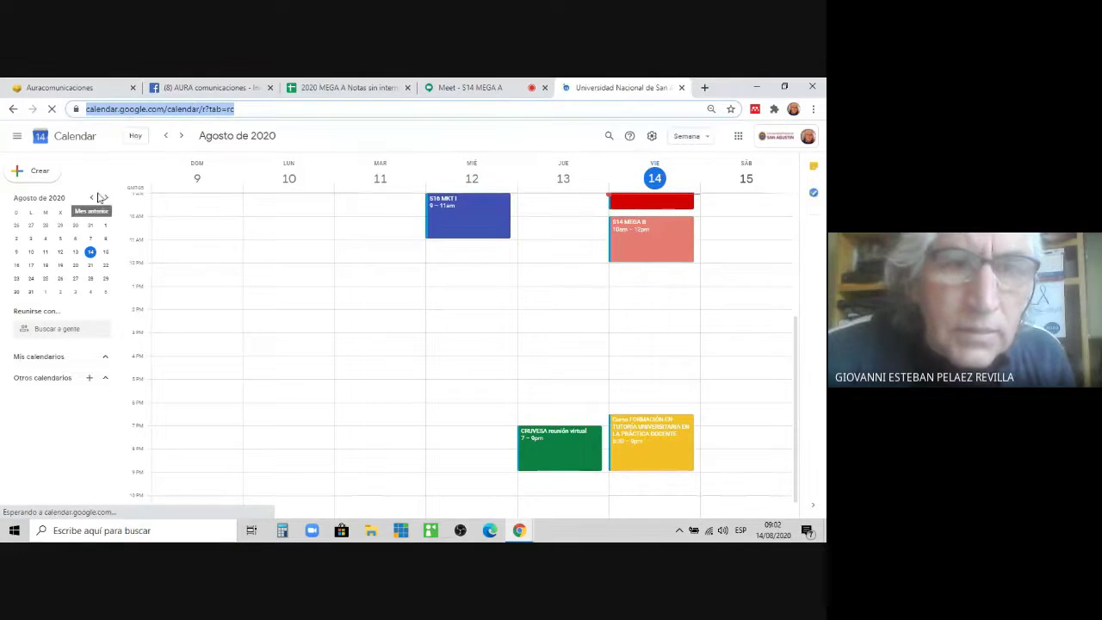
Go to the 16–22 August week and copy the Test de Tutoria event's Meet link
{"action": "left_click", "coordinate": [182, 139]}
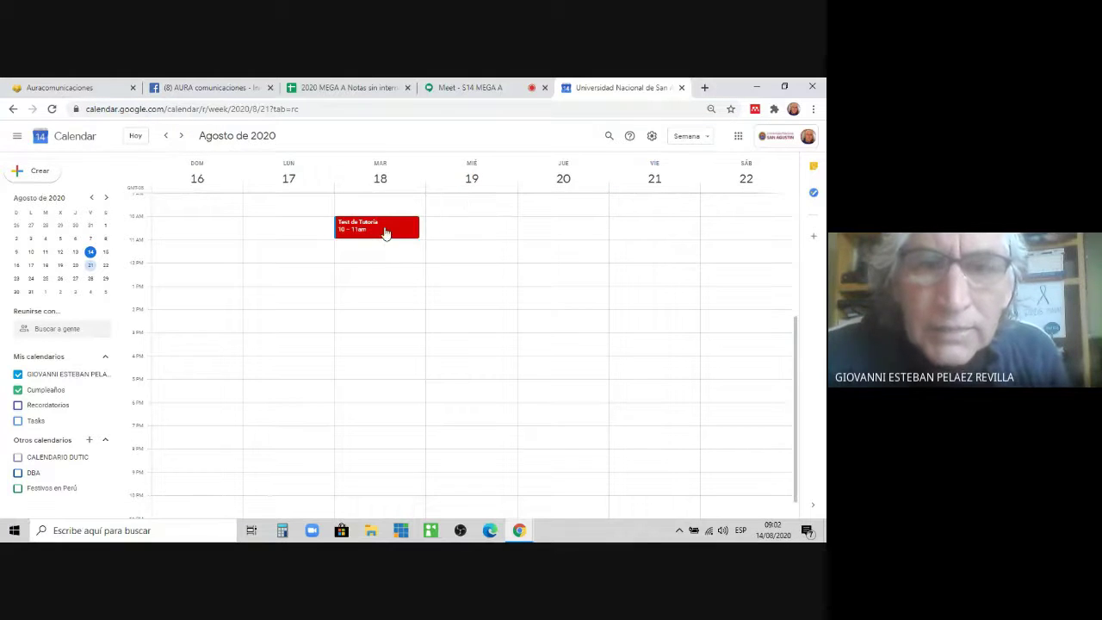
{"action": "left_click", "coordinate": [385, 231]}
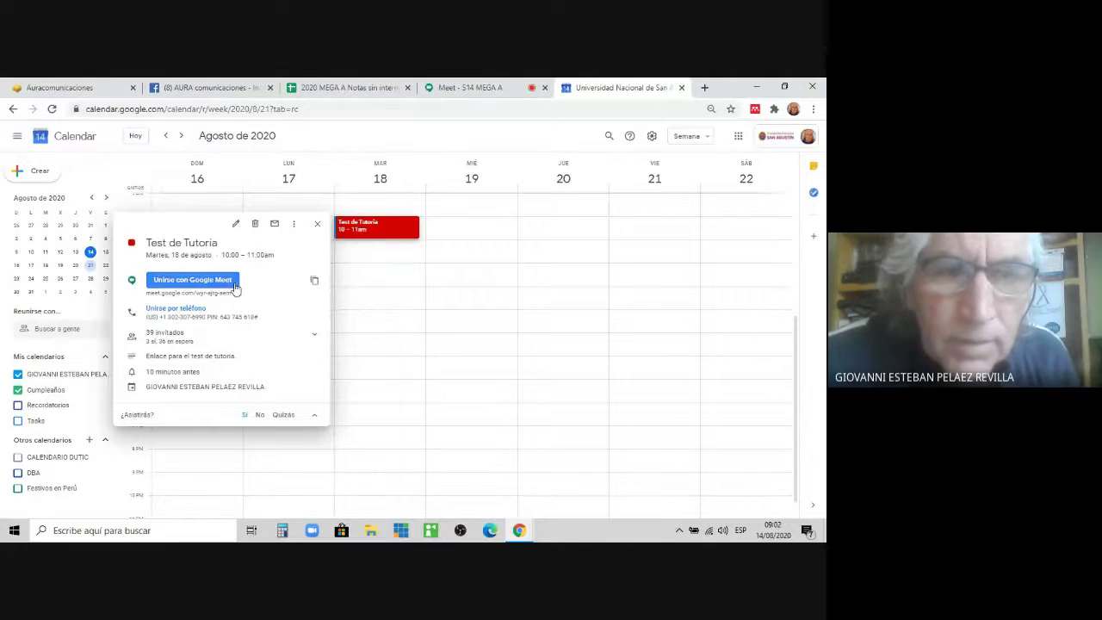
{"action": "left_click", "coordinate": [313, 281]}
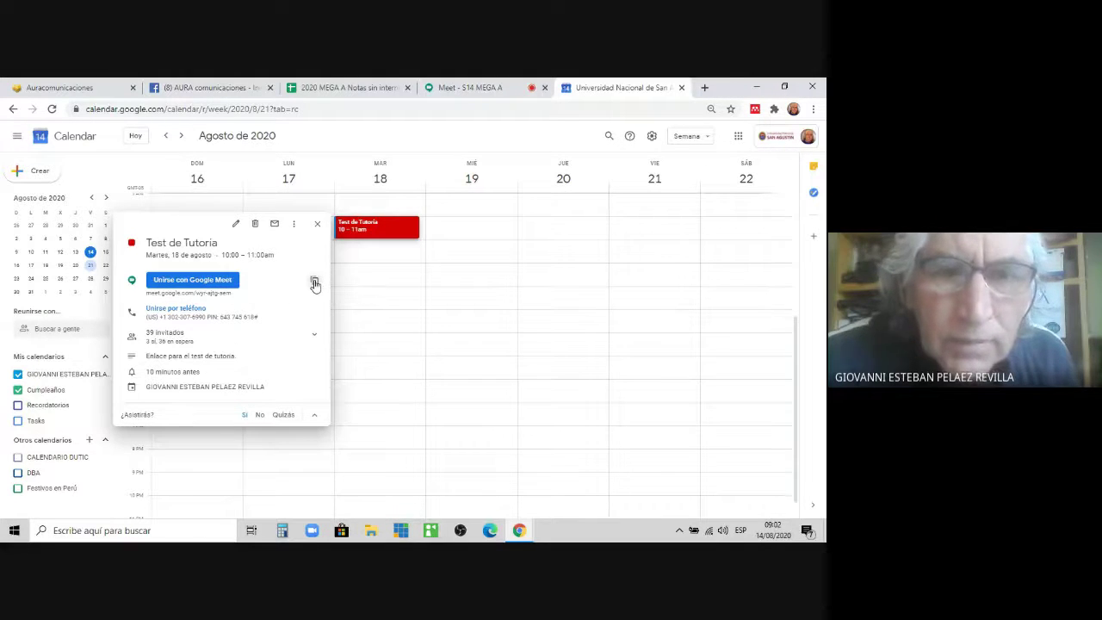
Paste the Test de Tutoria Meet link into the S14 MEGA A call chat and send it
{"action": "left_click", "coordinate": [458, 89]}
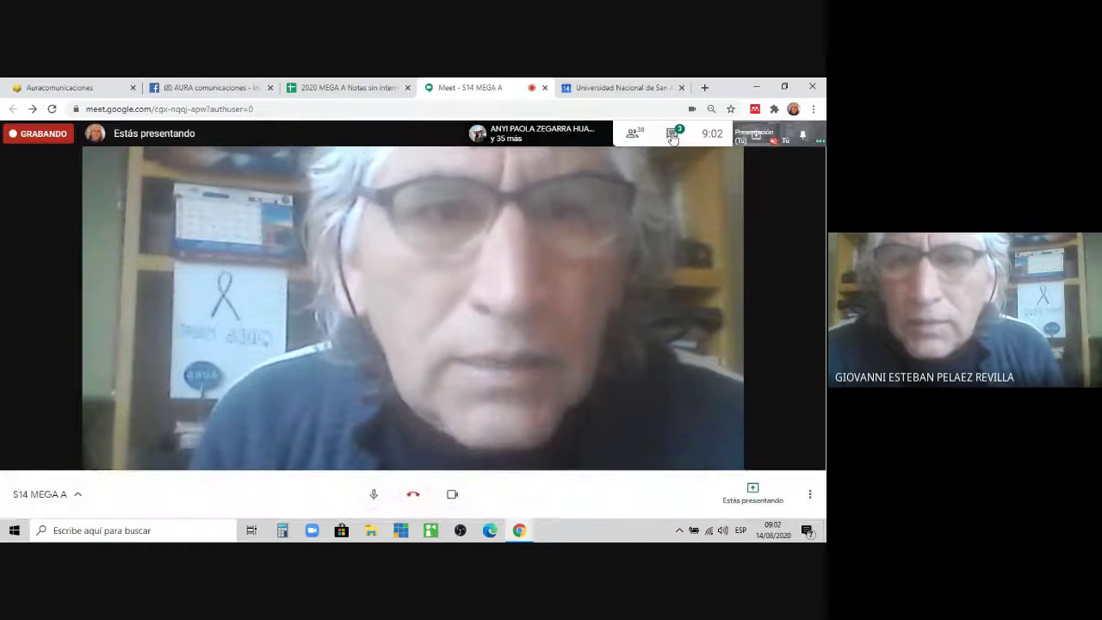
{"action": "left_click", "coordinate": [720, 167]}
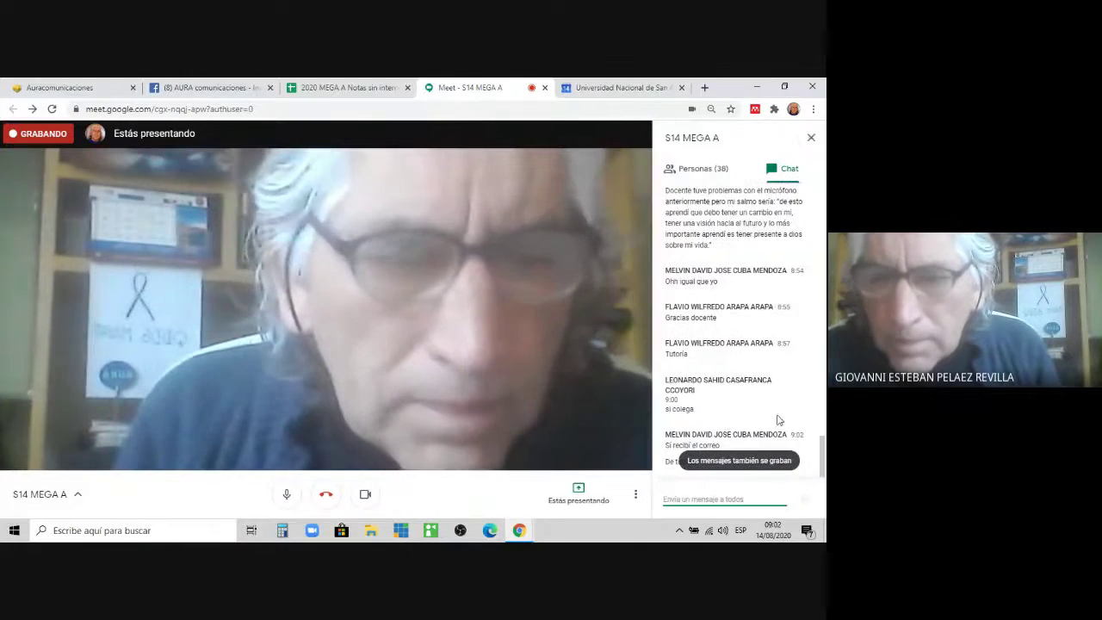
{"action": "right_click", "coordinate": [718, 498]}
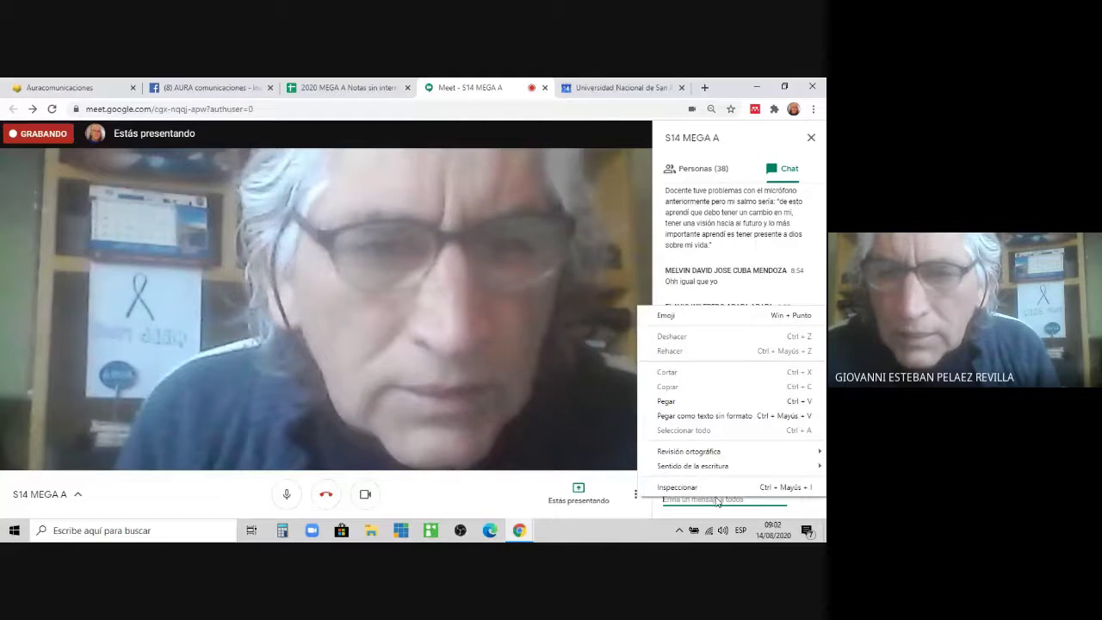
{"action": "left_click", "coordinate": [666, 401]}
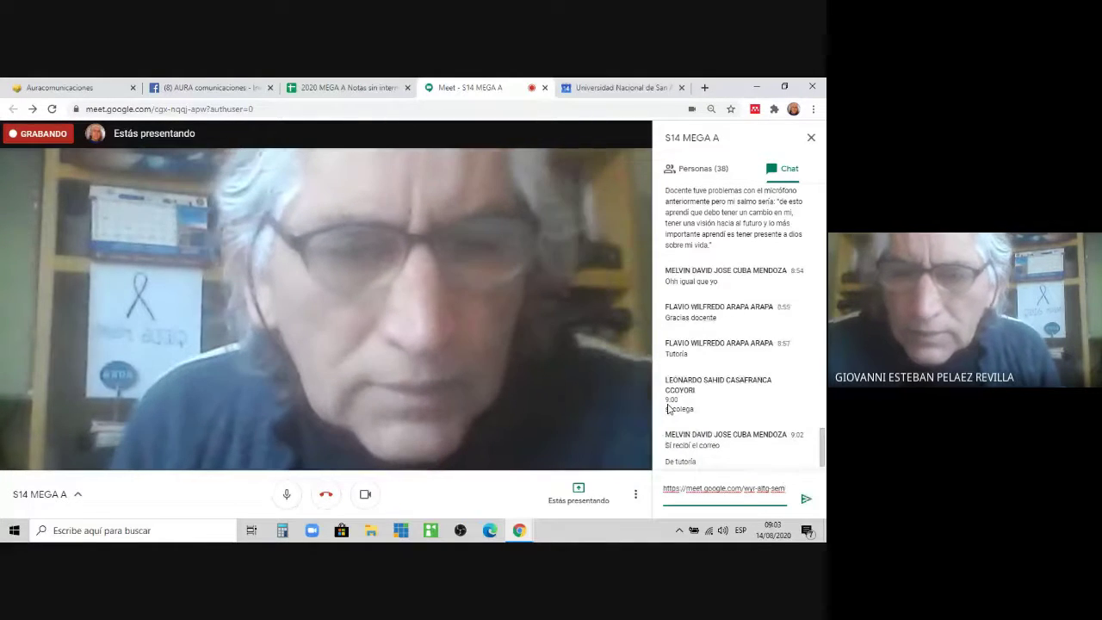
{"action": "key", "text": "Return"}
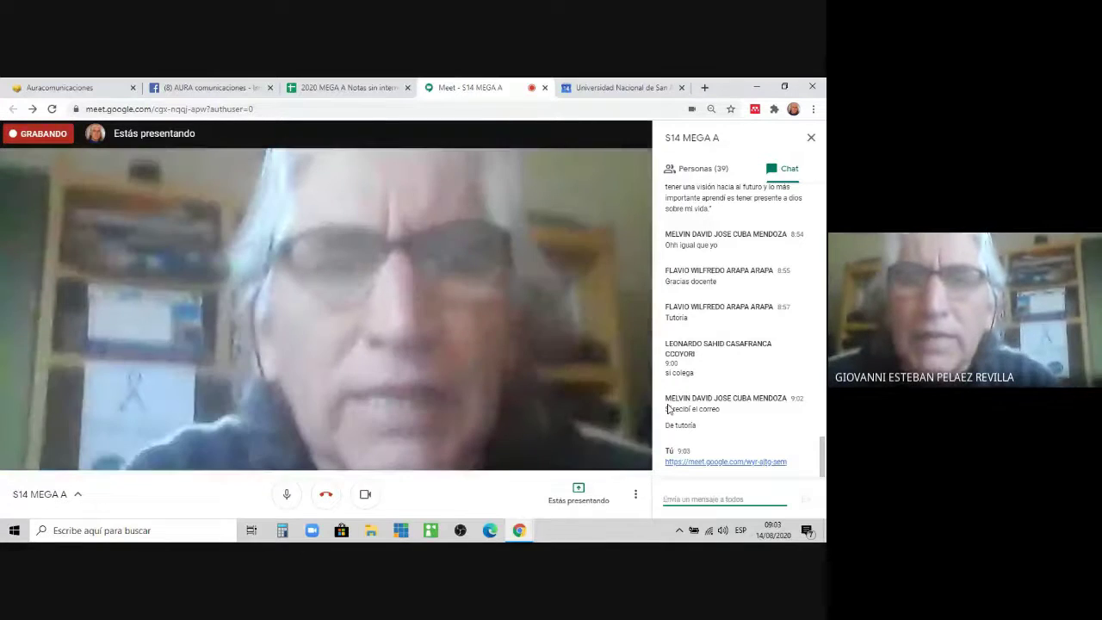
Close the Test de Tutoria event details and the Calendar tab
{"action": "key", "text": "ctrl+Tab"}
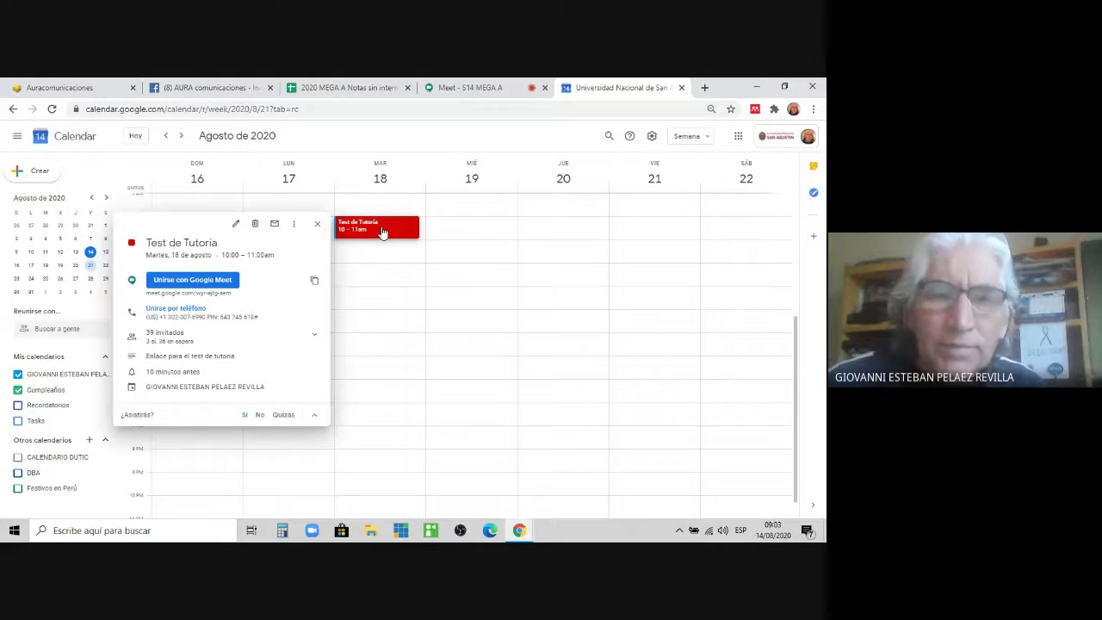
{"action": "left_click", "coordinate": [318, 224]}
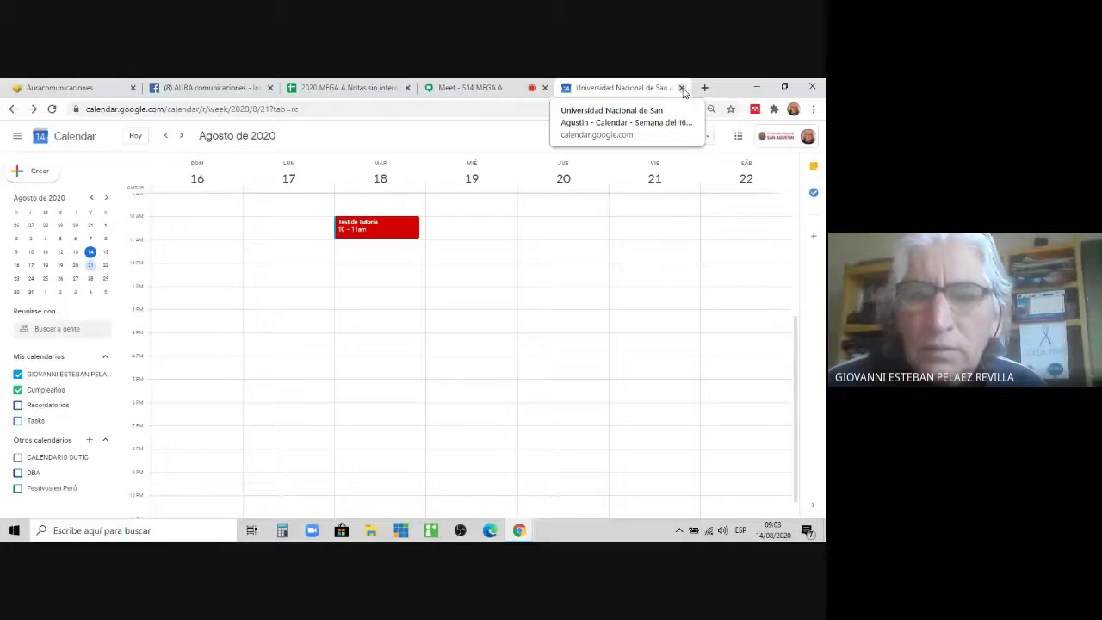
{"action": "left_click", "coordinate": [681, 88]}
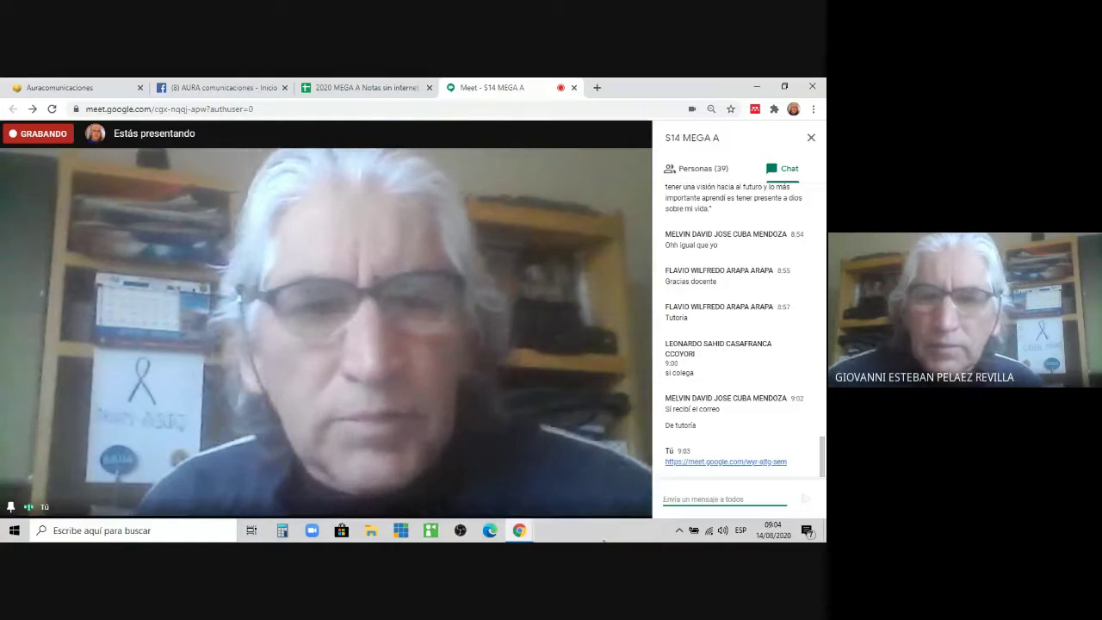
Close the Meet chat panel beside the ongoing presentation
{"action": "mouse_move", "coordinate": [456, 397]}
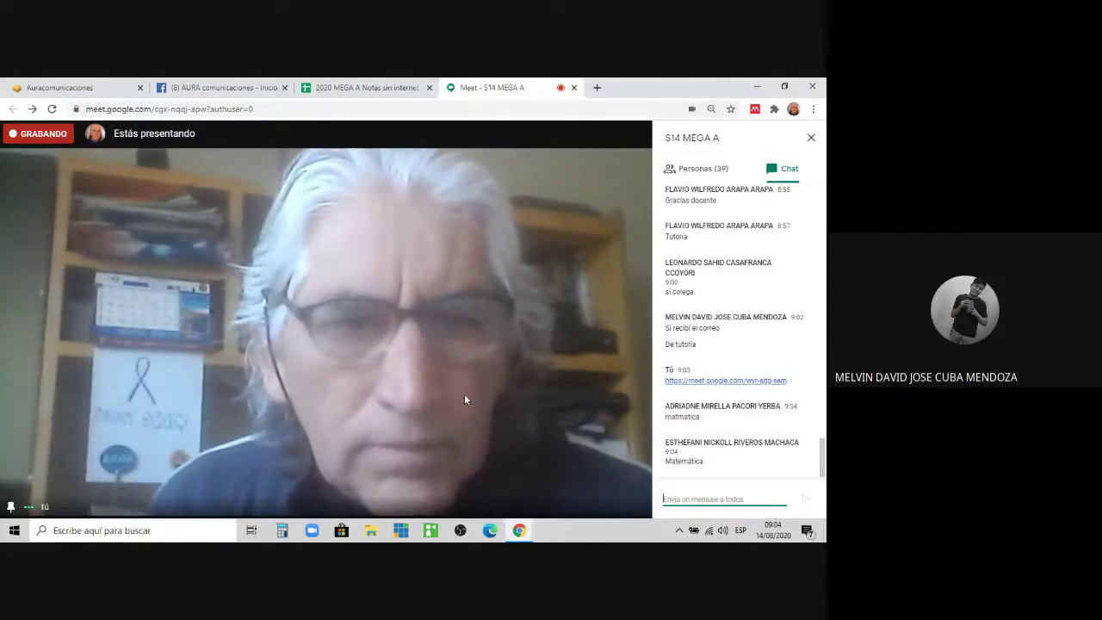
{"action": "mouse_move", "coordinate": [575, 460]}
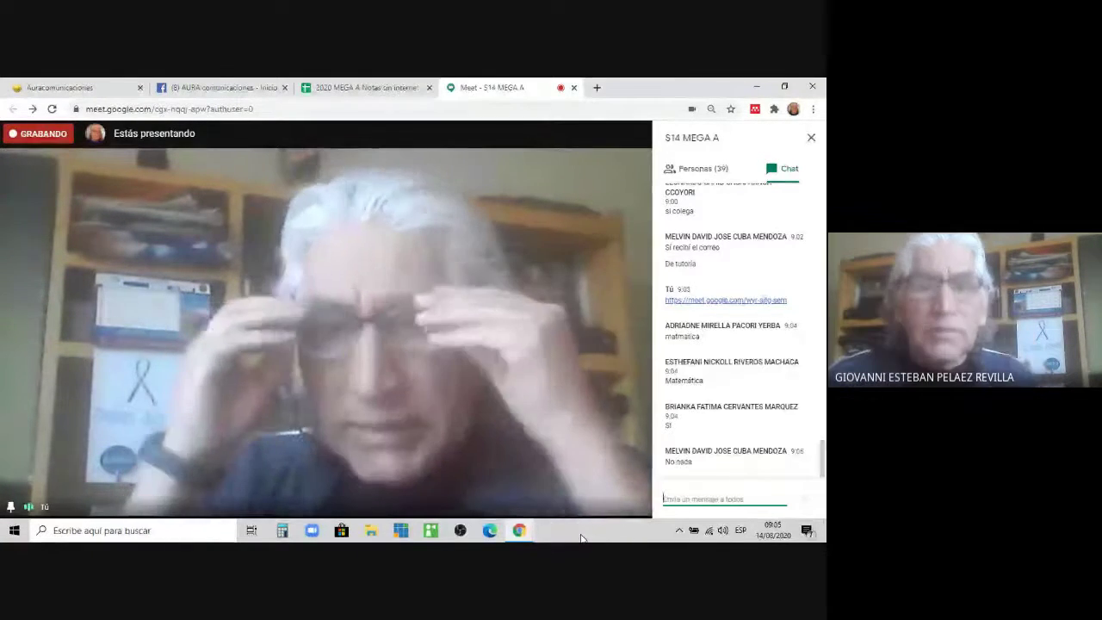
{"action": "mouse_move", "coordinate": [597, 316]}
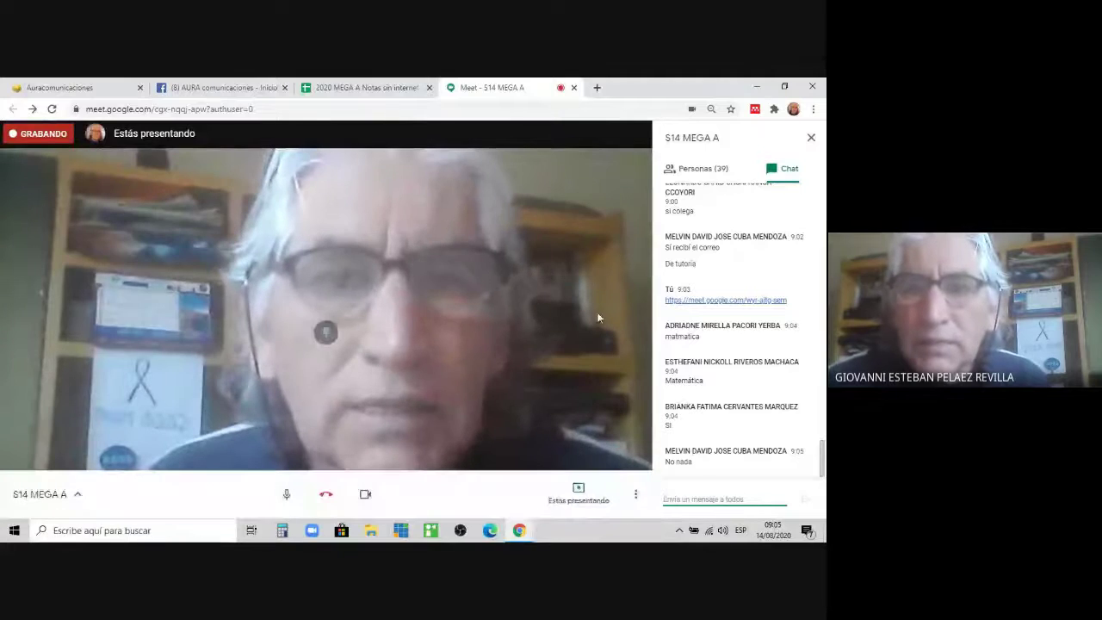
{"action": "left_click", "coordinate": [811, 137]}
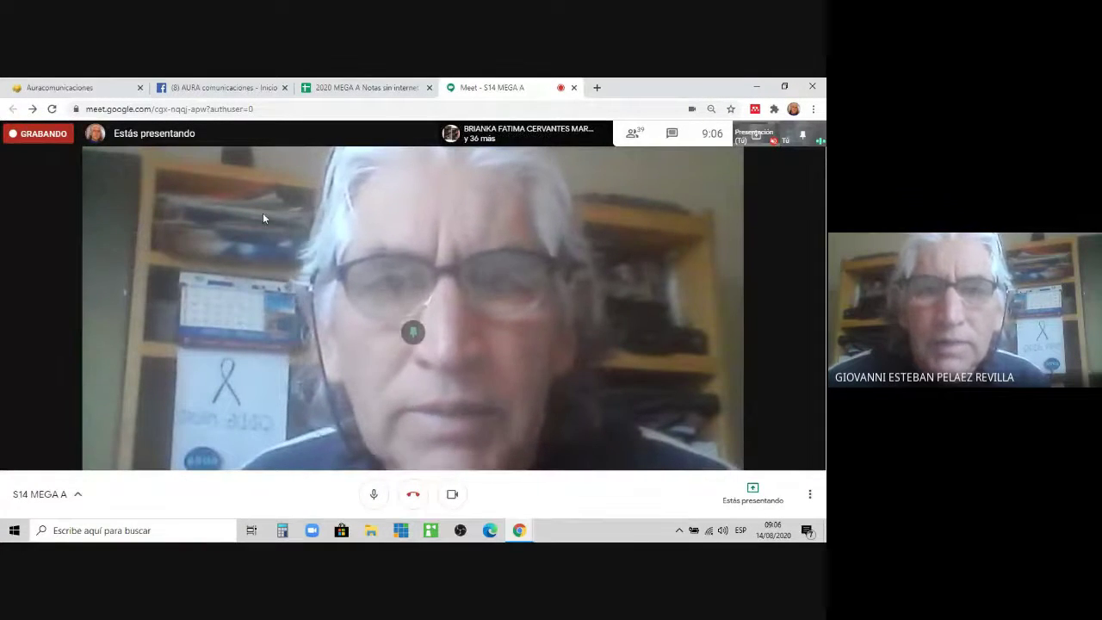
{"action": "left_click", "coordinate": [353, 87]}
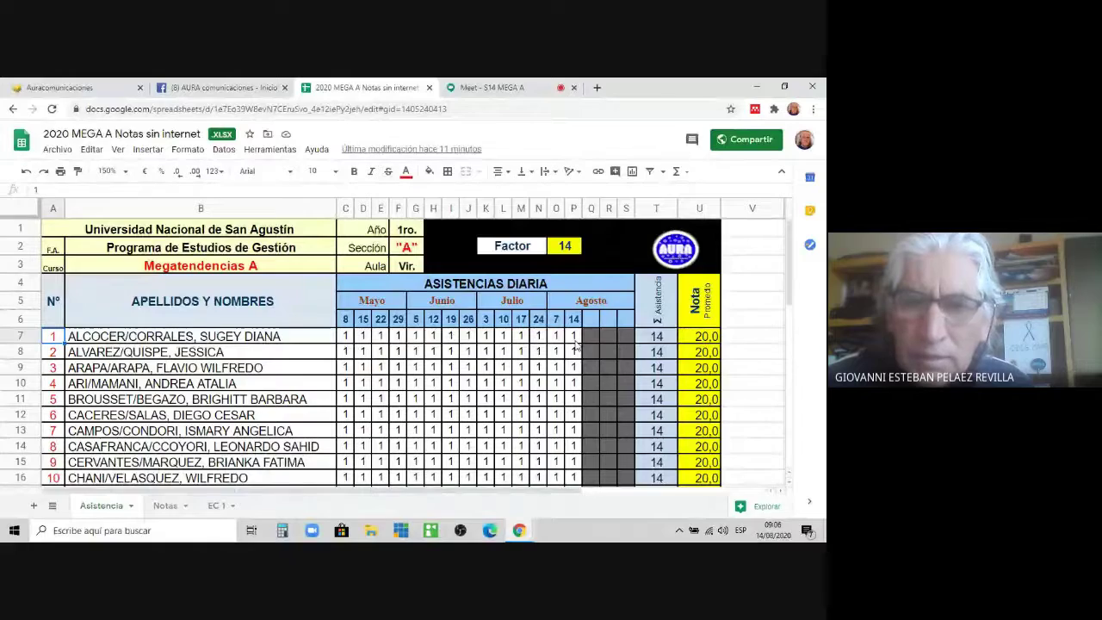
{"action": "scroll", "coordinate": [576, 344], "scroll_direction": "down", "scroll_amount": 3}
{"action": "scroll", "coordinate": [575, 344], "scroll_direction": "down", "scroll_amount": 3}
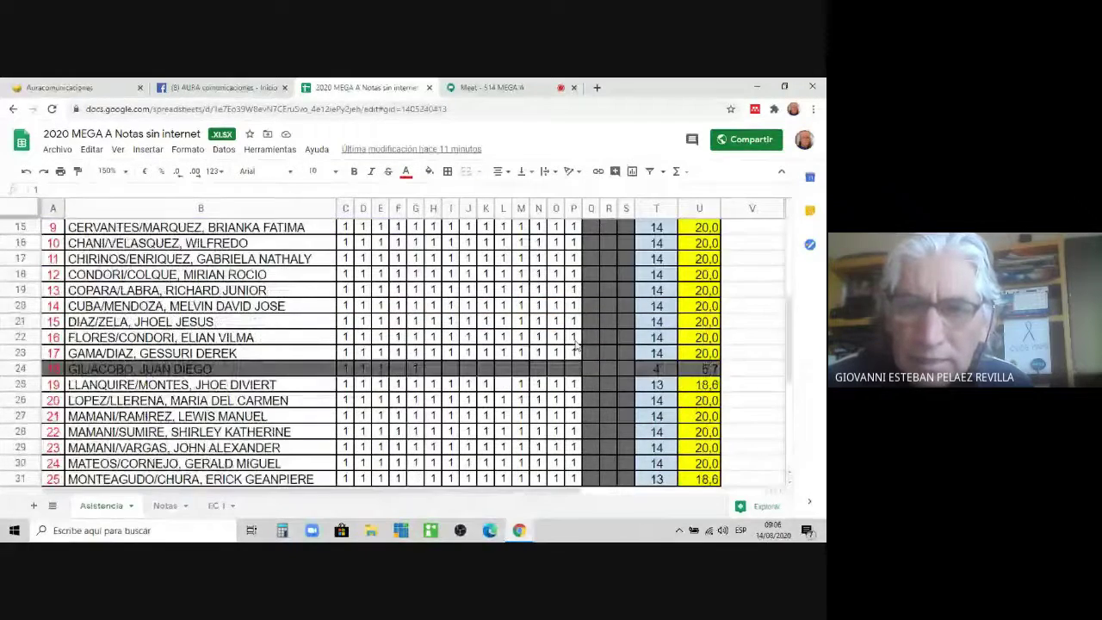
{"action": "scroll", "coordinate": [576, 344], "scroll_direction": "down", "scroll_amount": 5}
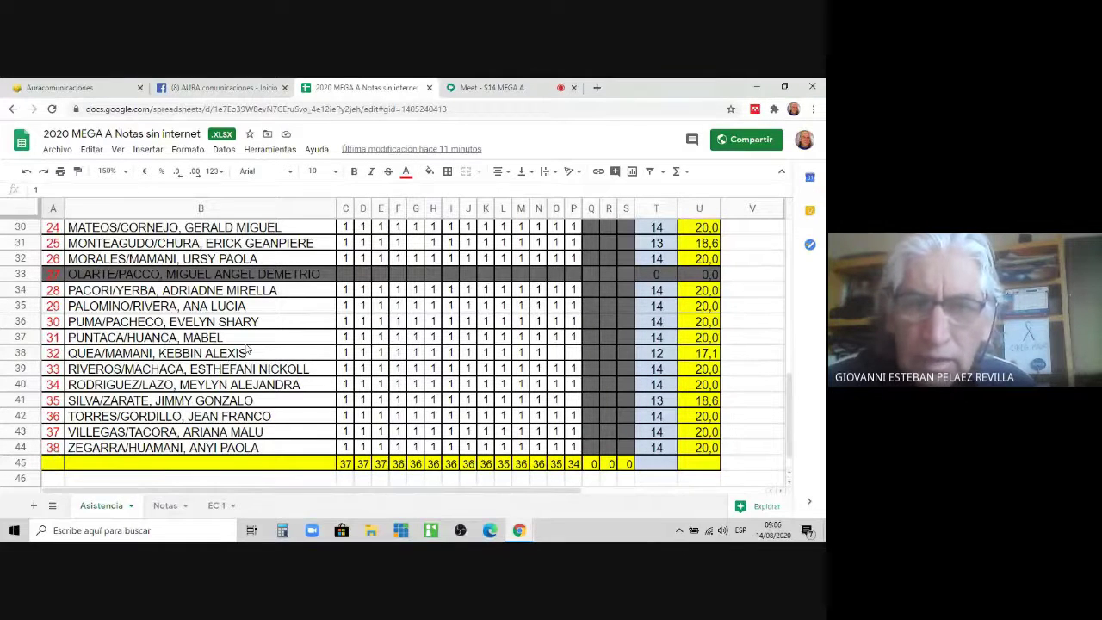
{"action": "scroll", "coordinate": [247, 348], "scroll_direction": "up", "scroll_amount": 5}
{"action": "scroll", "coordinate": [247, 347], "scroll_direction": "down", "scroll_amount": 2}
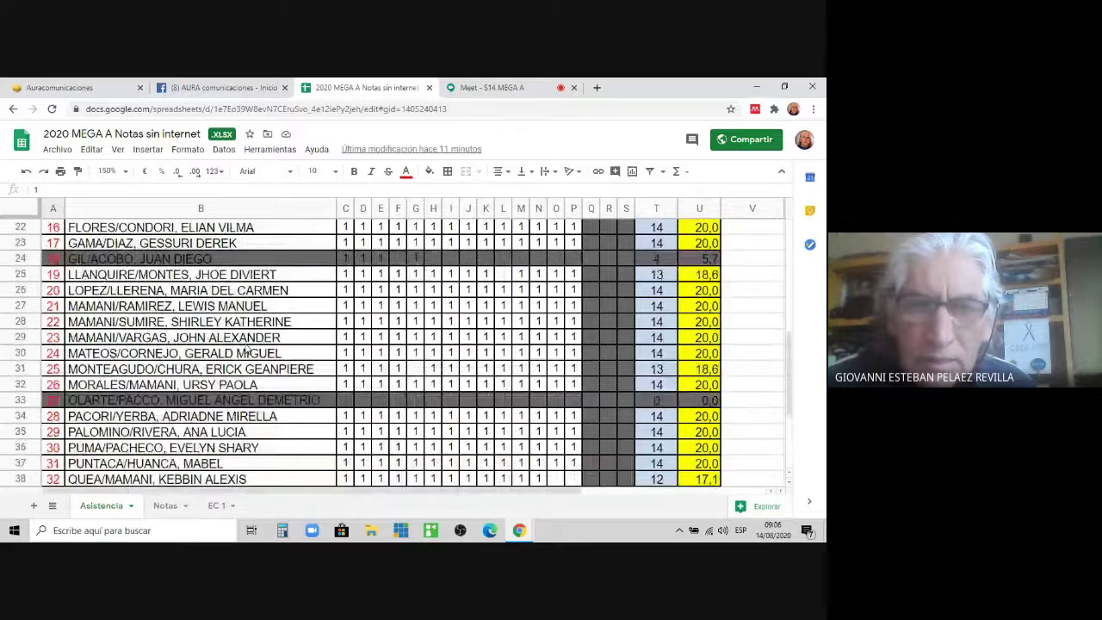
{"action": "scroll", "coordinate": [247, 348], "scroll_direction": "down", "scroll_amount": 2}
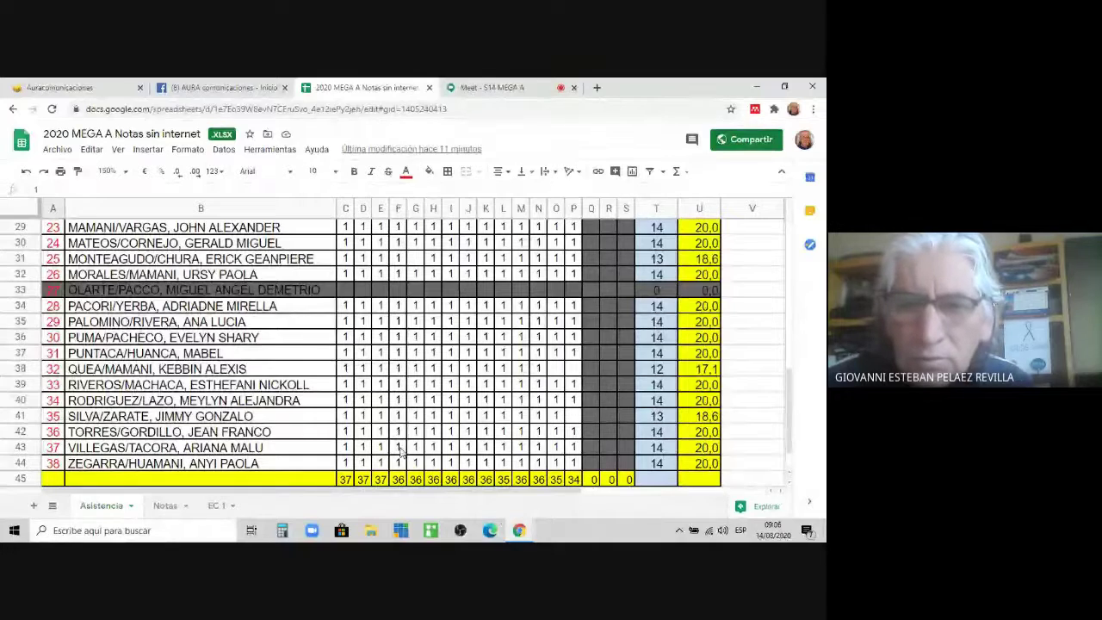
{"action": "scroll", "coordinate": [620, 362], "scroll_direction": "up", "scroll_amount": 3}
{"action": "scroll", "coordinate": [621, 363], "scroll_direction": "up", "scroll_amount": 2}
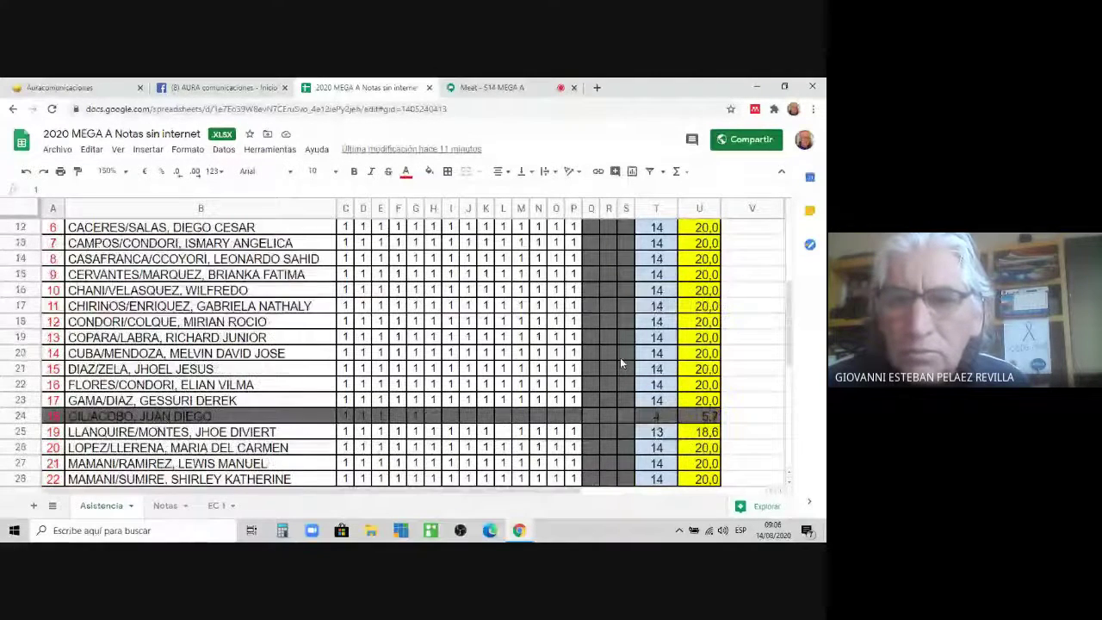
{"action": "scroll", "coordinate": [620, 358], "scroll_direction": "up", "scroll_amount": 4}
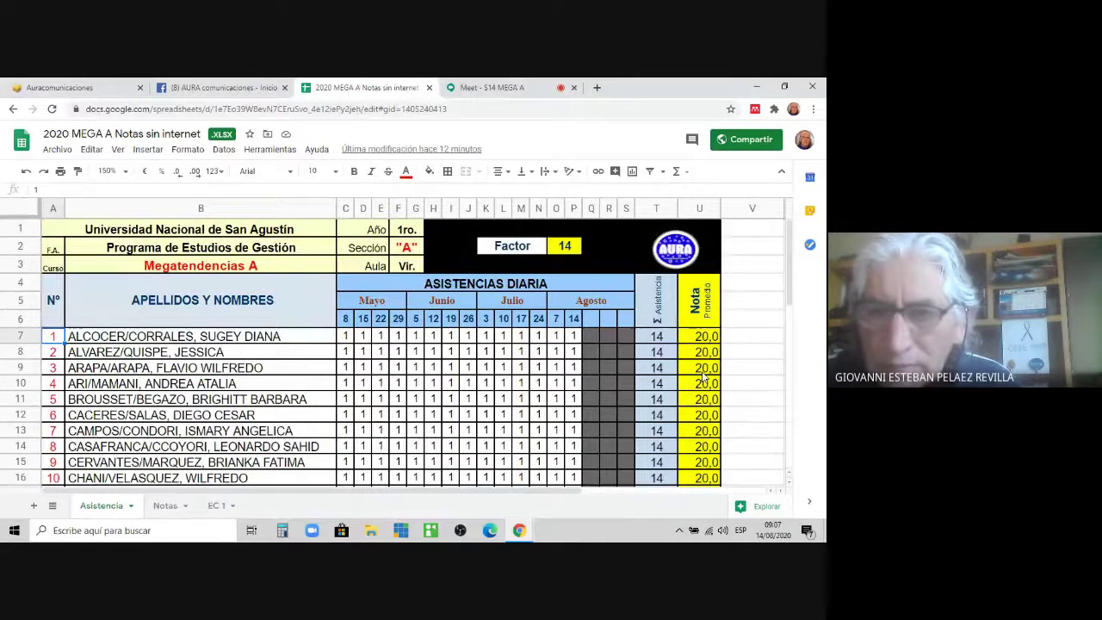
{"action": "scroll", "coordinate": [701, 376], "scroll_direction": "down", "scroll_amount": 5}
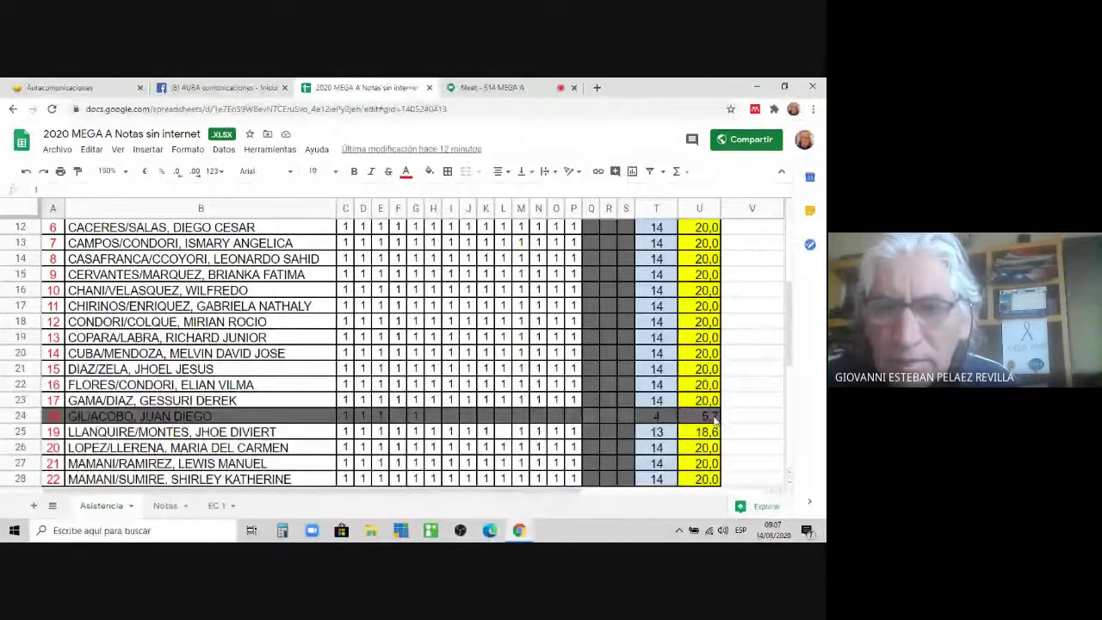
{"action": "scroll", "coordinate": [704, 442], "scroll_direction": "down", "scroll_amount": 2}
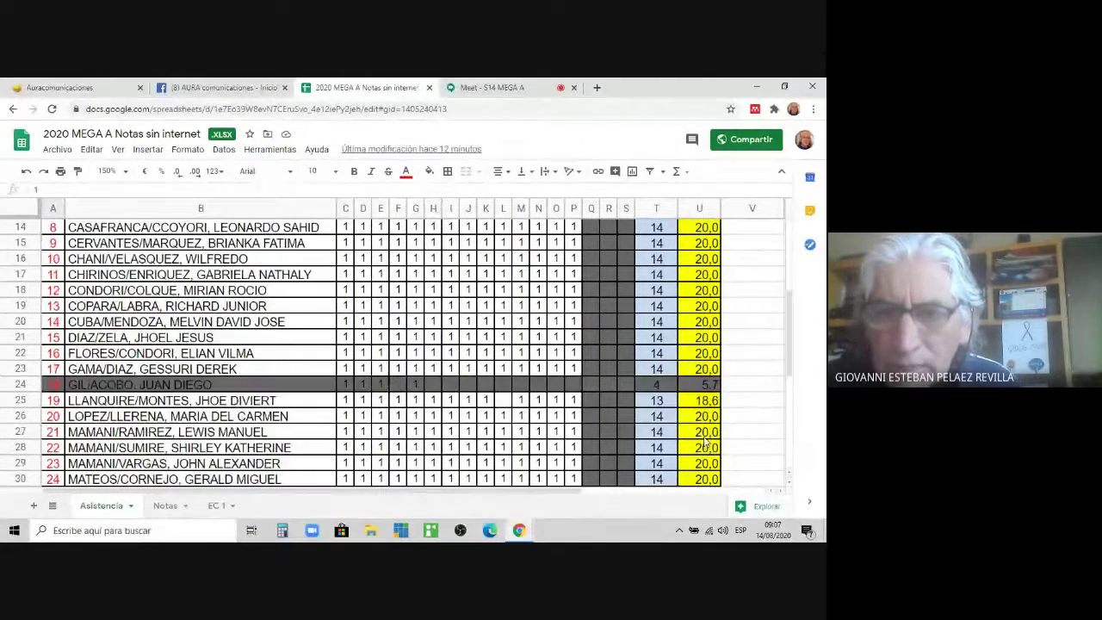
{"action": "scroll", "coordinate": [738, 448], "scroll_direction": "down", "scroll_amount": 2}
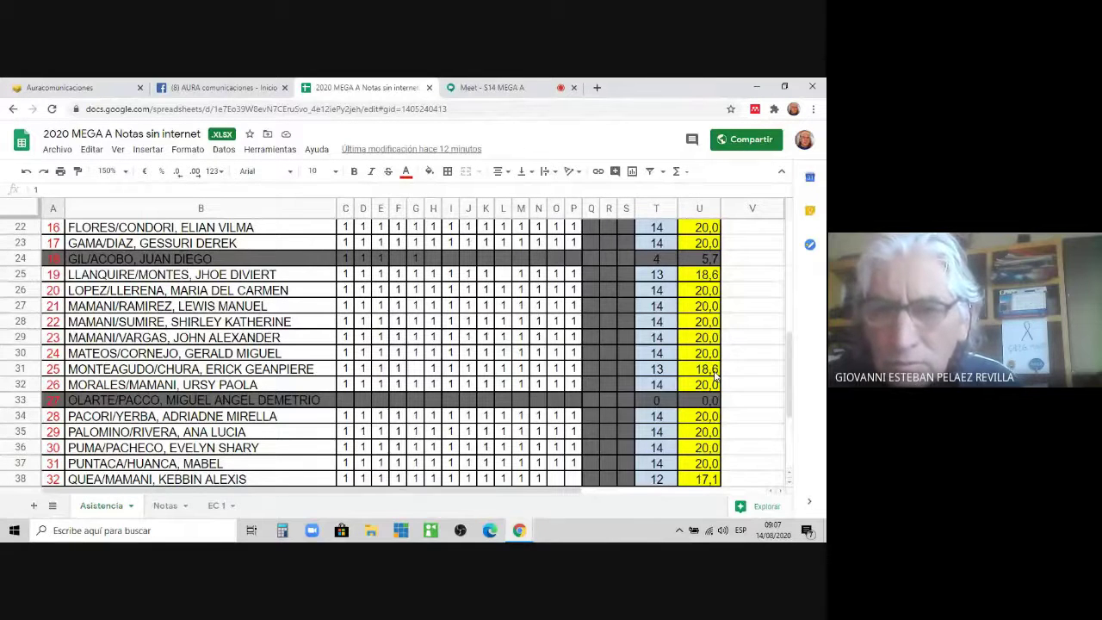
{"action": "scroll", "coordinate": [708, 446], "scroll_direction": "down", "scroll_amount": 1}
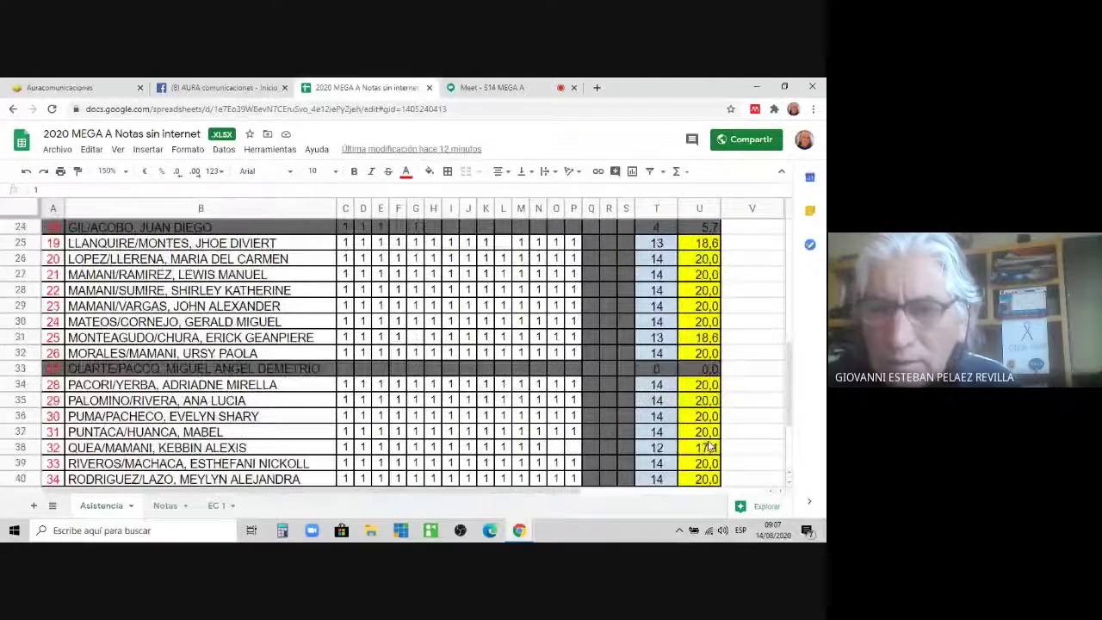
{"action": "scroll", "coordinate": [708, 446], "scroll_direction": "down", "scroll_amount": 1}
{"action": "scroll", "coordinate": [708, 446], "scroll_direction": "down", "scroll_amount": 1}
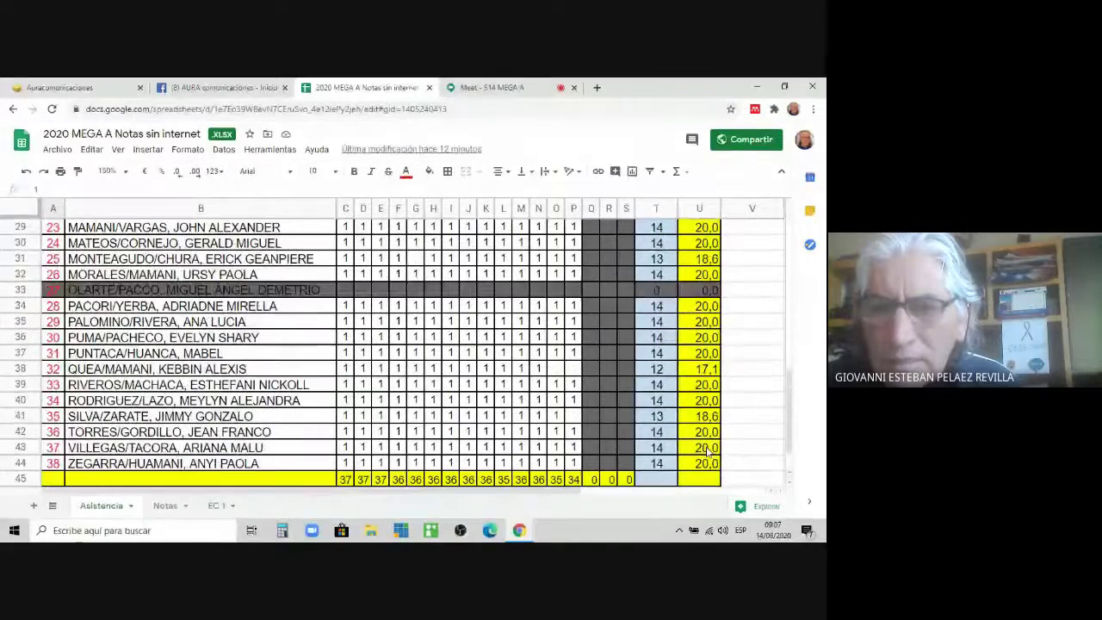
{"action": "scroll", "coordinate": [708, 450], "scroll_direction": "up", "scroll_amount": 10}
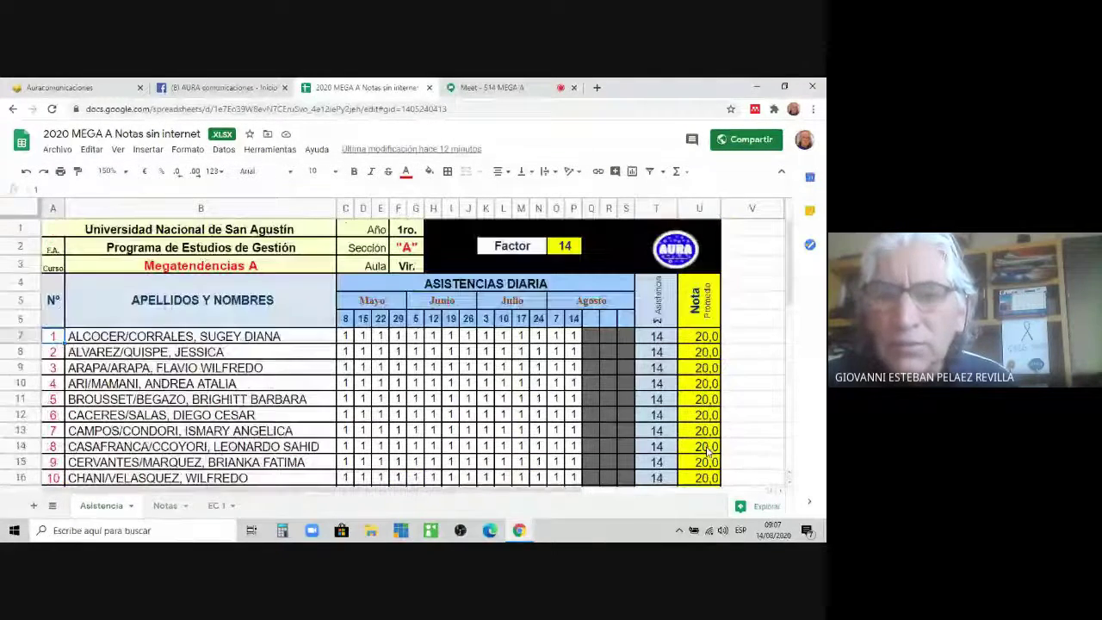
{"action": "left_click", "coordinate": [69, 340]}
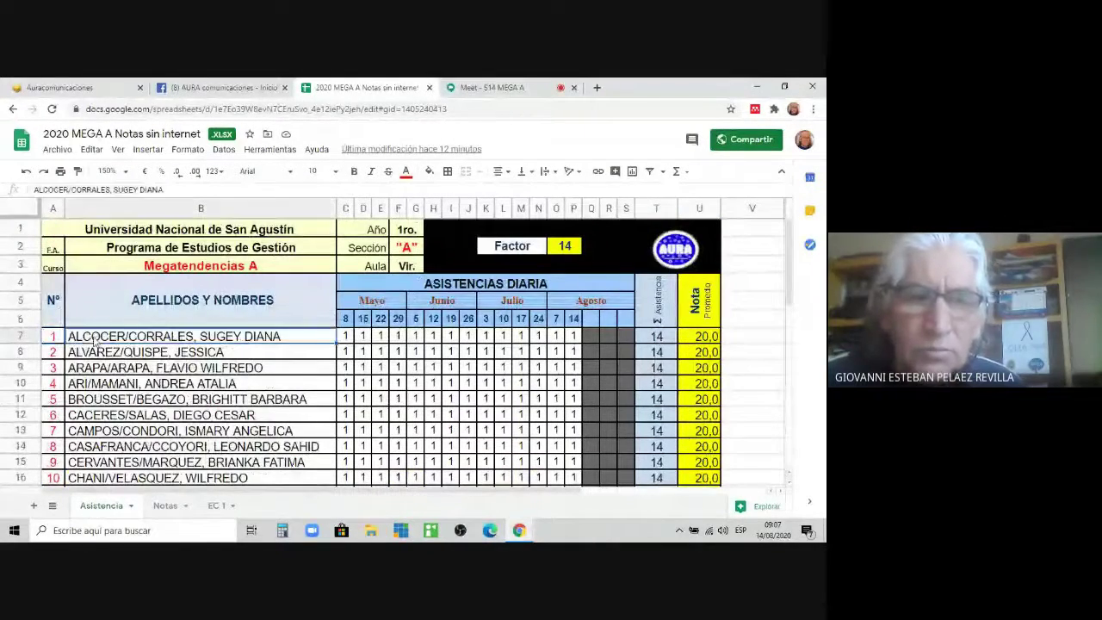
{"action": "left_click", "coordinate": [58, 341]}
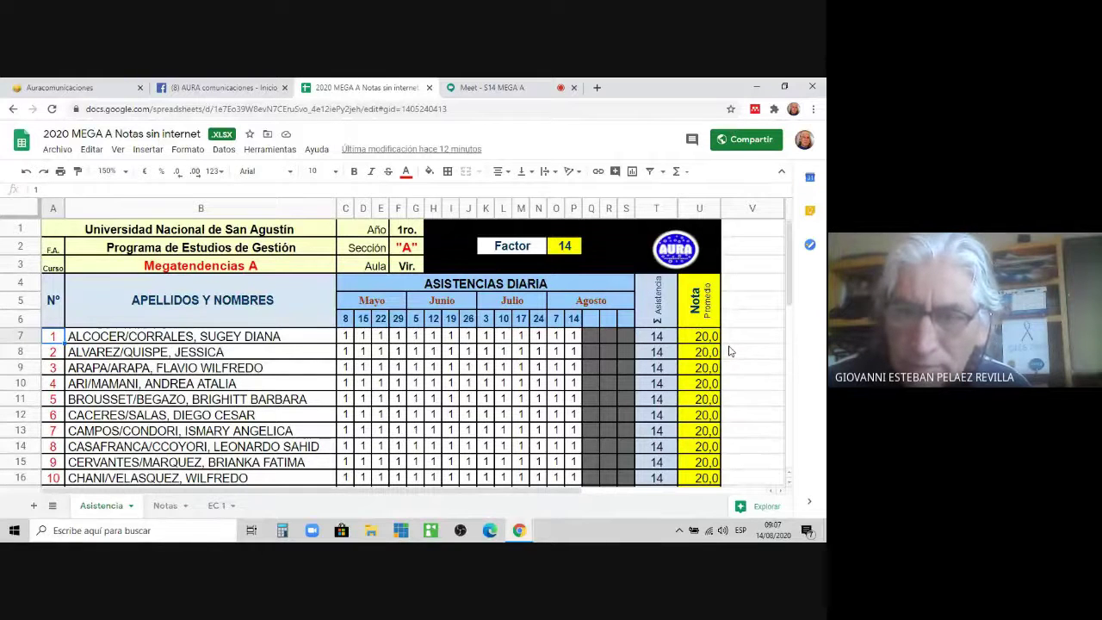
Switch to the Notas sheet and select the first student's Susti. cell H6
{"action": "left_click", "coordinate": [166, 506]}
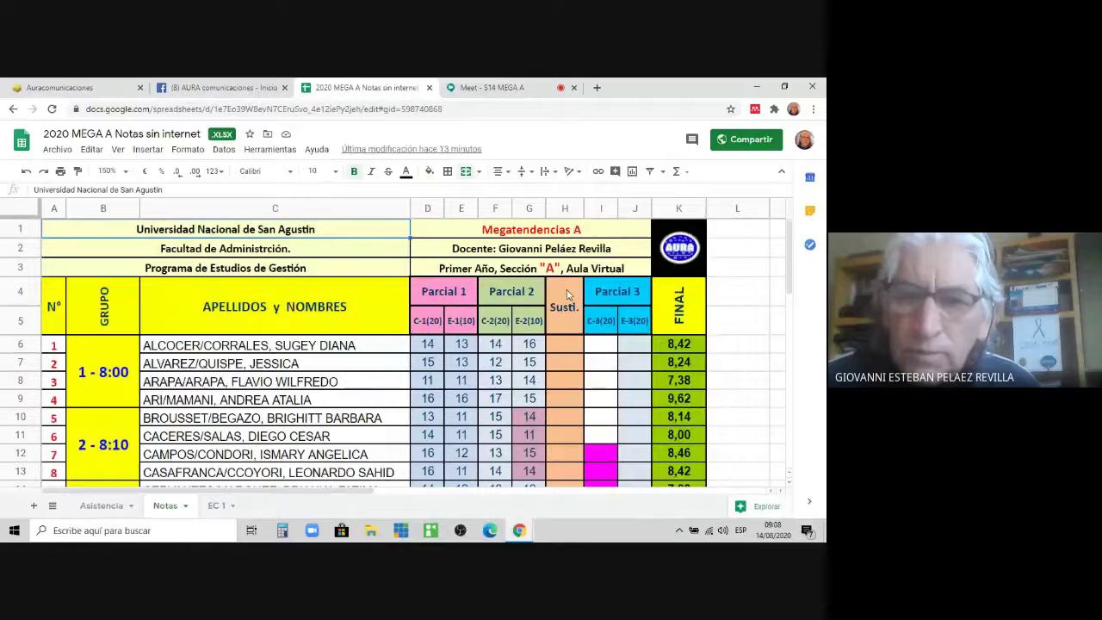
{"action": "left_click", "coordinate": [563, 345]}
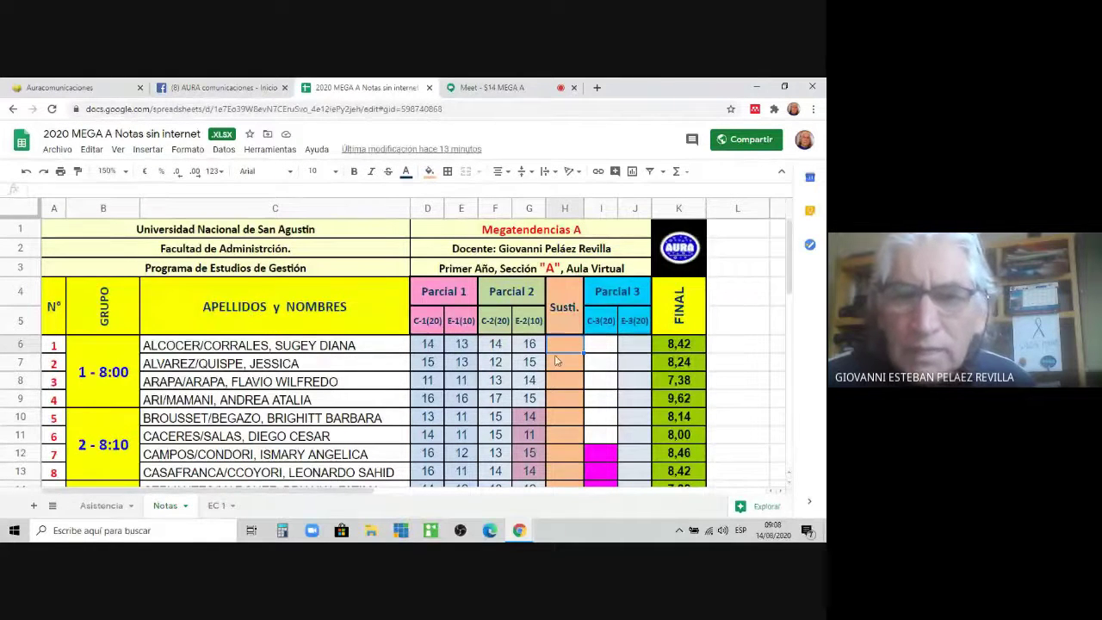
Enter 12 in C-3 (I6) and 12 in E-3 (J6) for the first student
{"action": "left_click", "coordinate": [602, 346]}
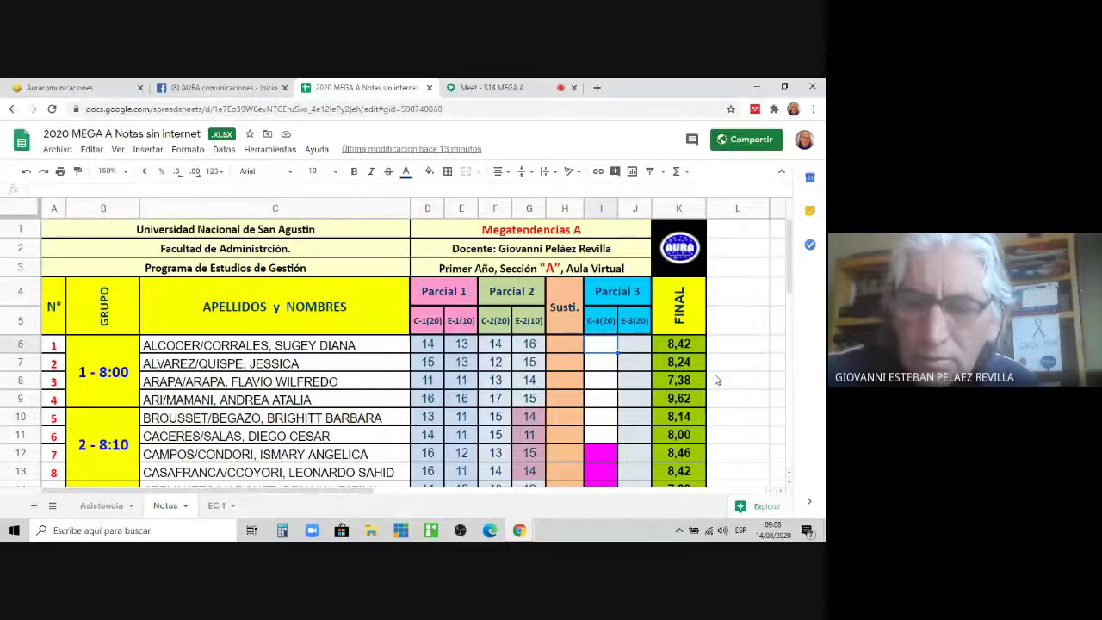
{"action": "type", "text": "12"}
{"action": "key", "text": "Tab"}
{"action": "type", "text": "12"}
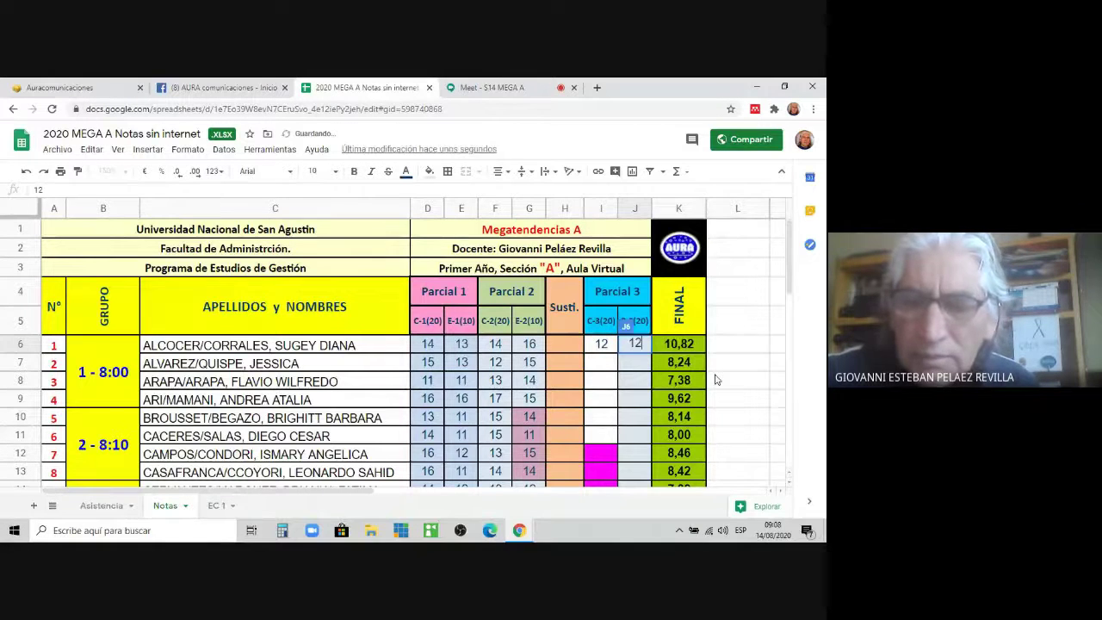
{"action": "key", "text": "Return"}
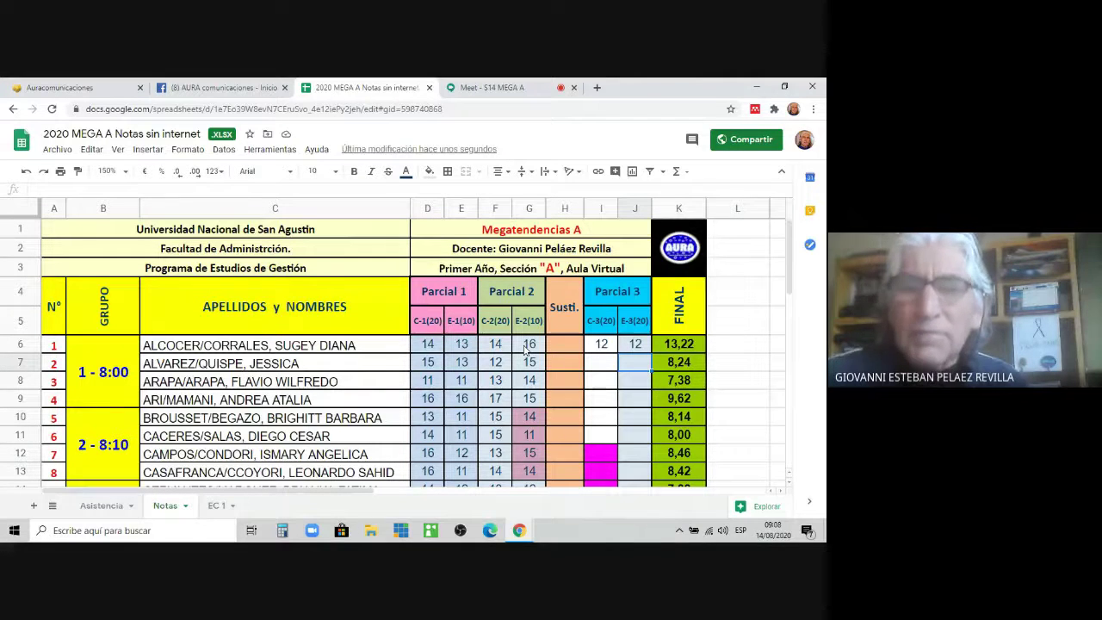
Enter 15 as the first student's Susti. grade in H6
{"action": "left_click", "coordinate": [570, 345]}
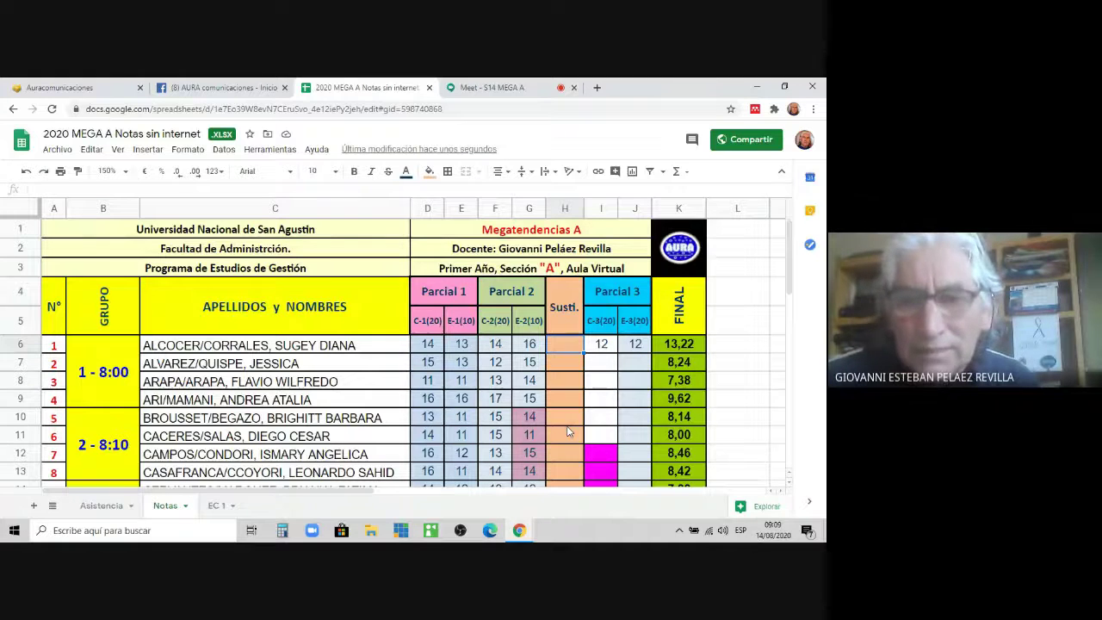
{"action": "type", "text": "12"}
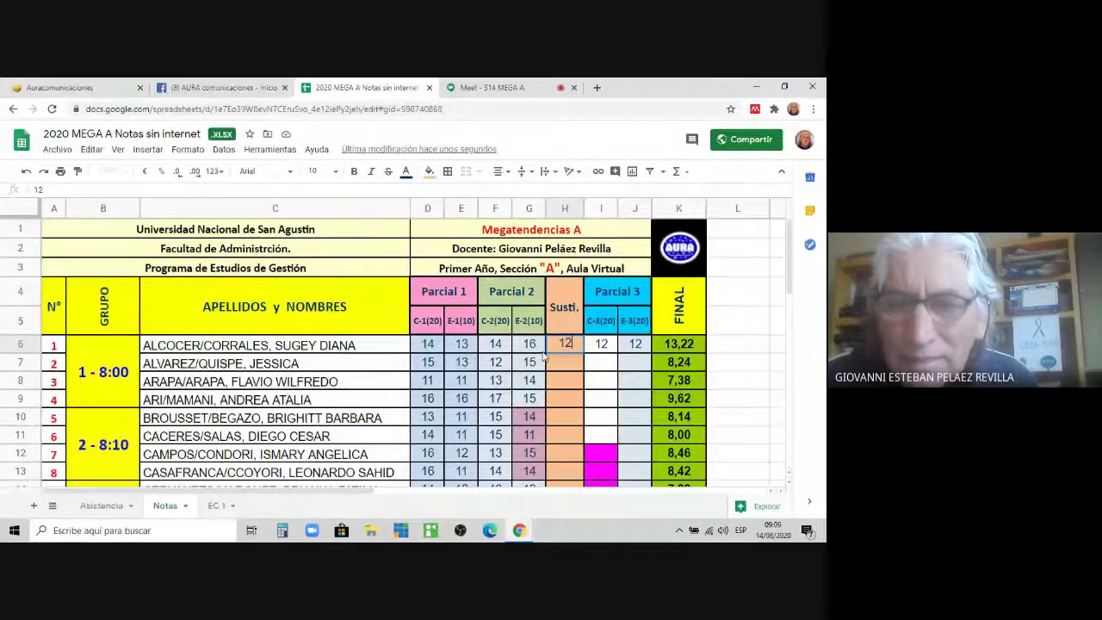
{"action": "type", "text": "1"}
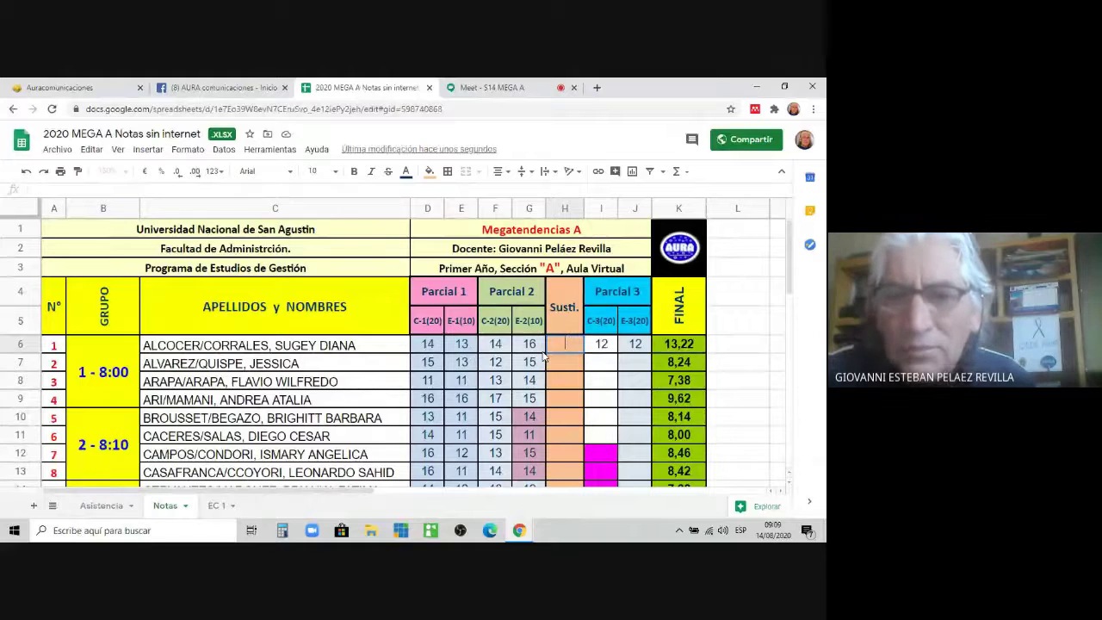
{"action": "key", "text": "Escape"}
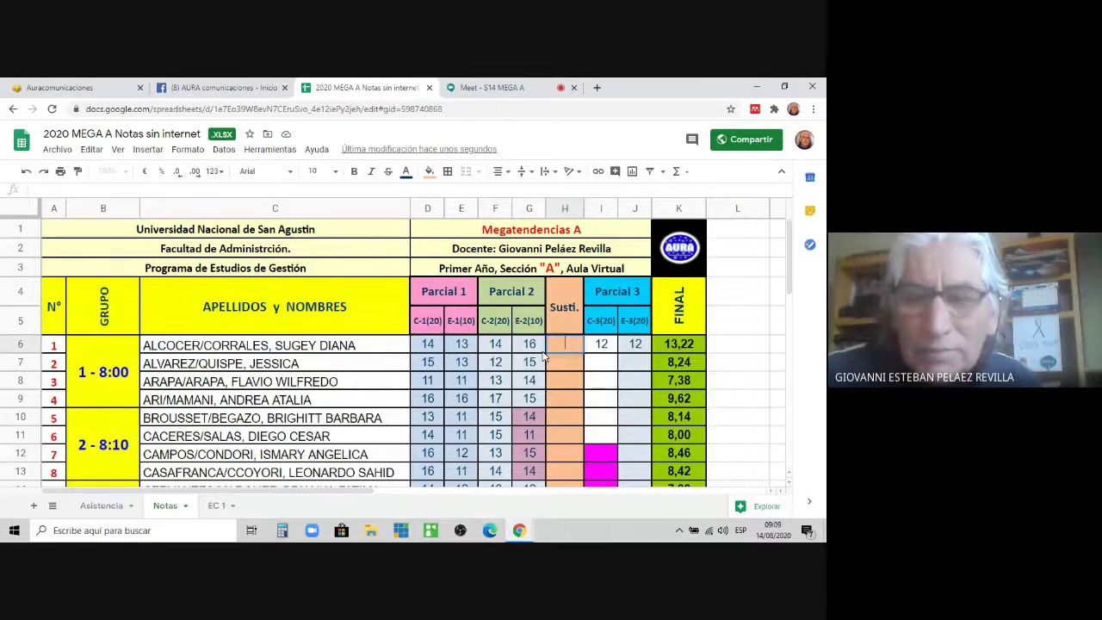
{"action": "type", "text": "15"}
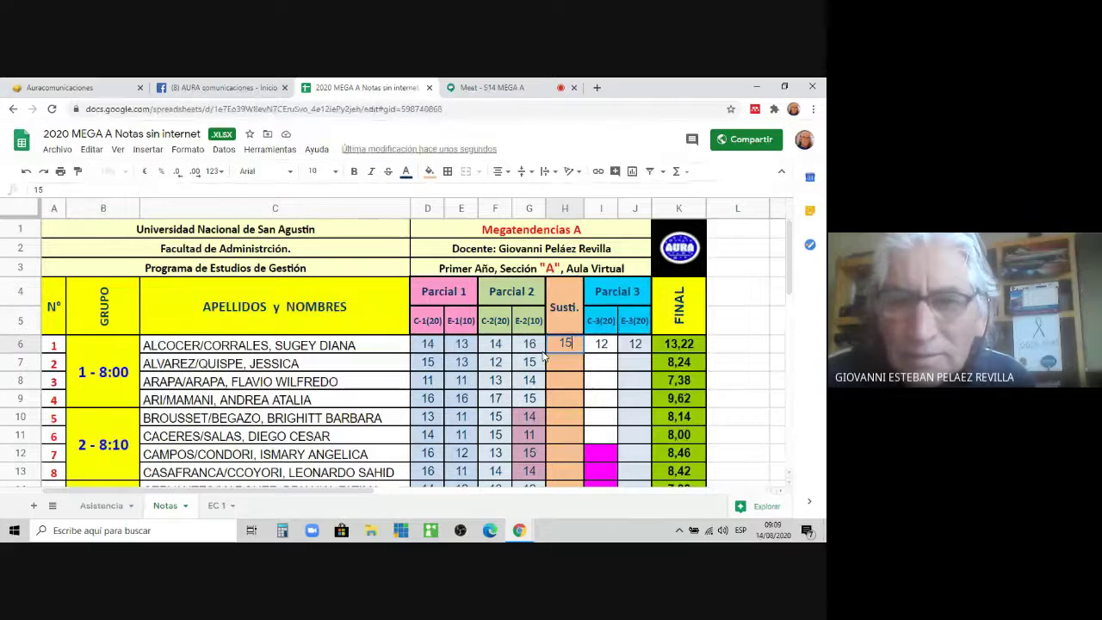
{"action": "key", "text": "Return"}
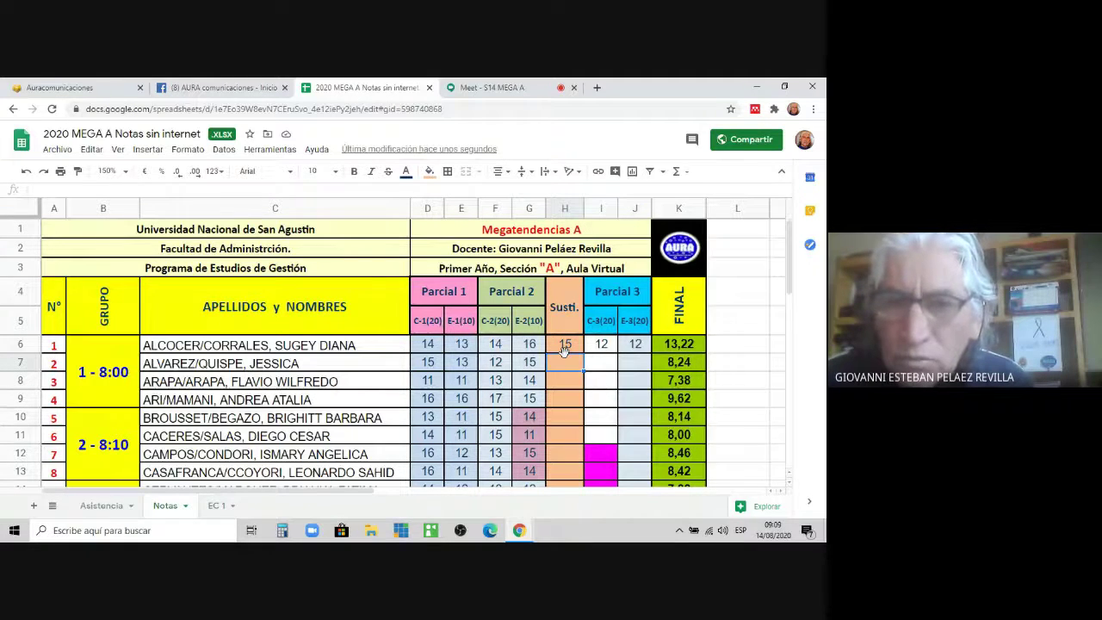
Change the first student's E-1 grade in E6 to 15
{"action": "left_click", "coordinate": [473, 348]}
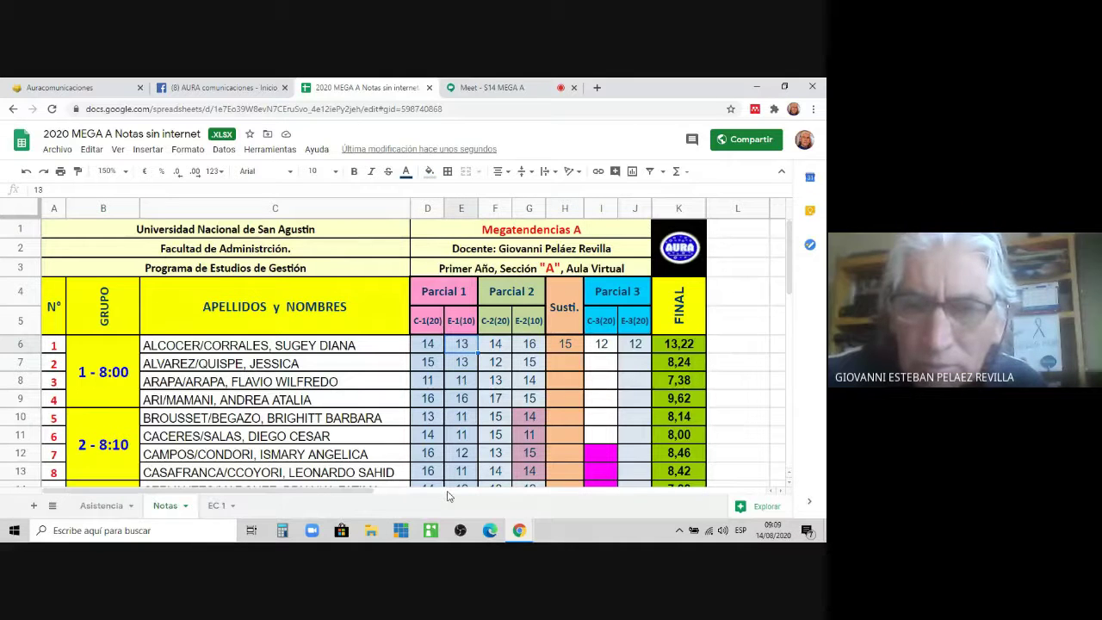
{"action": "type", "text": "15"}
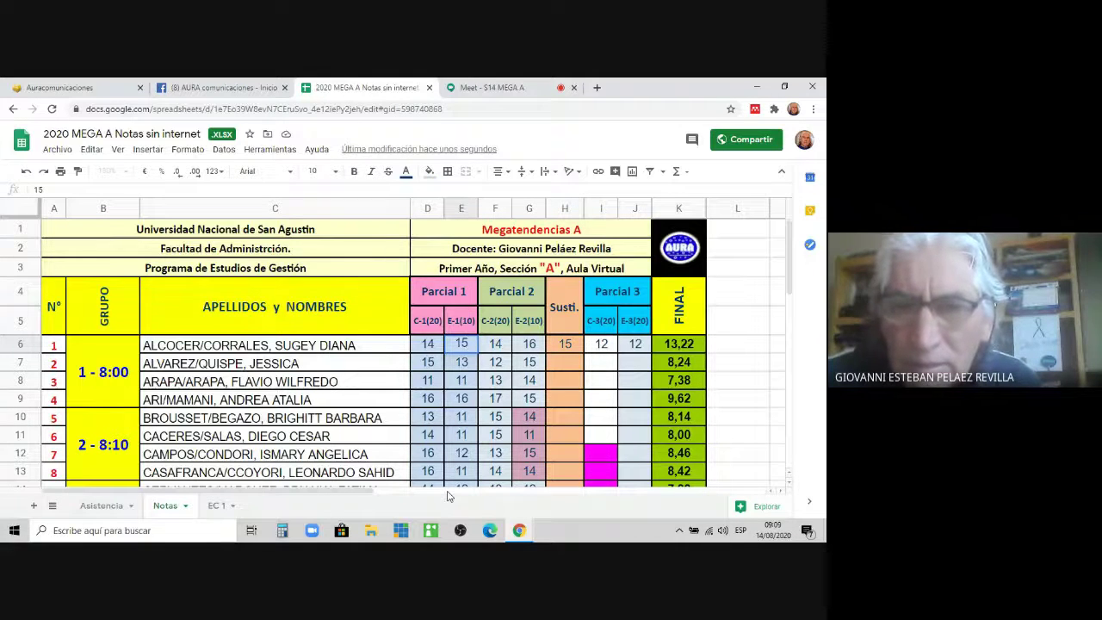
{"action": "key", "text": "Tab"}
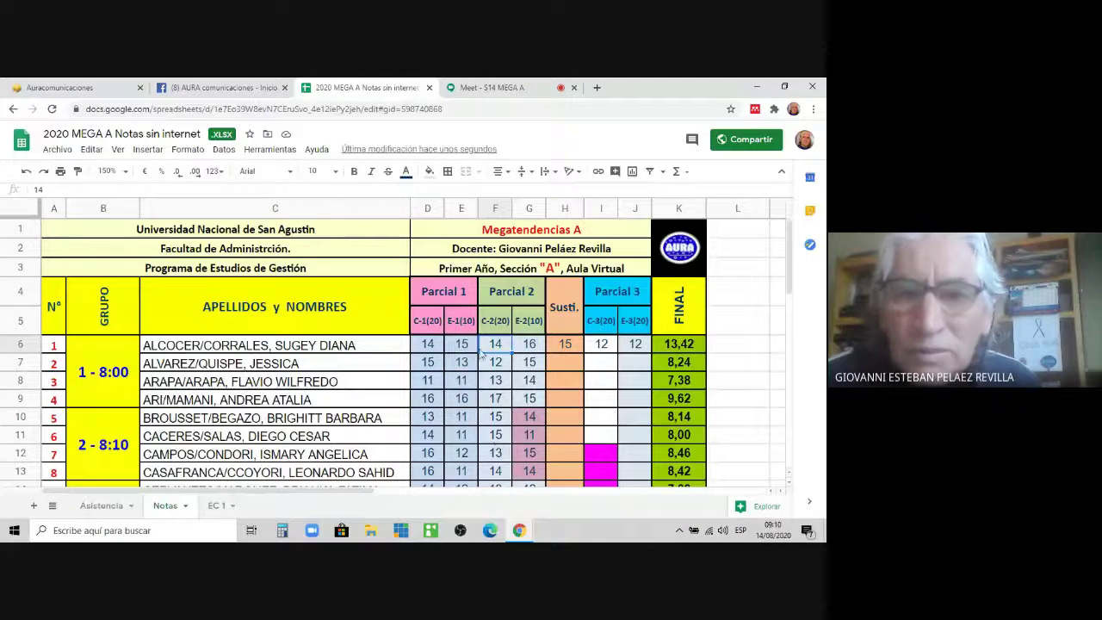
Undo four times to restore E6, H6, J6 and I6, returning the final to 8,42
{"action": "left_click", "coordinate": [26, 175]}
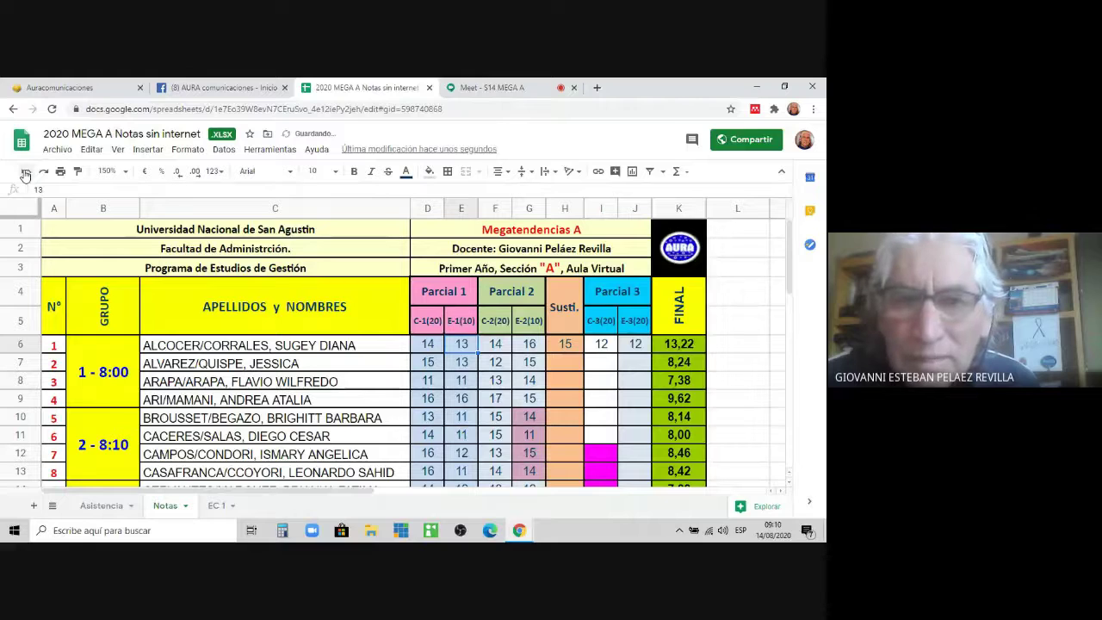
{"action": "left_click", "coordinate": [26, 175]}
{"action": "left_click", "coordinate": [25, 174]}
{"action": "left_click", "coordinate": [26, 175]}
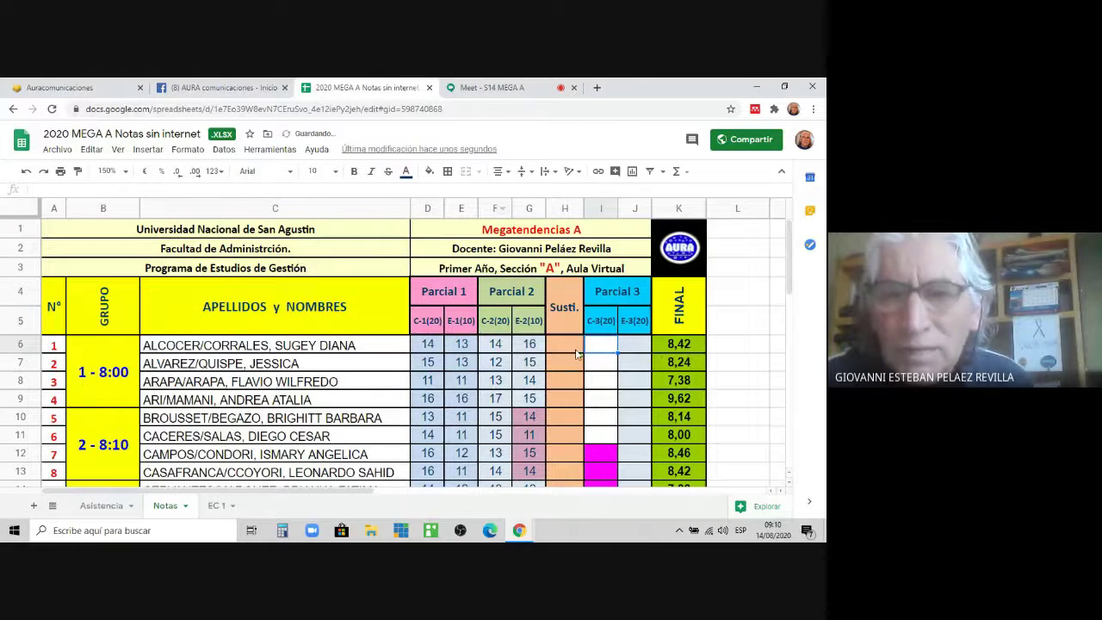
{"action": "left_click", "coordinate": [560, 344]}
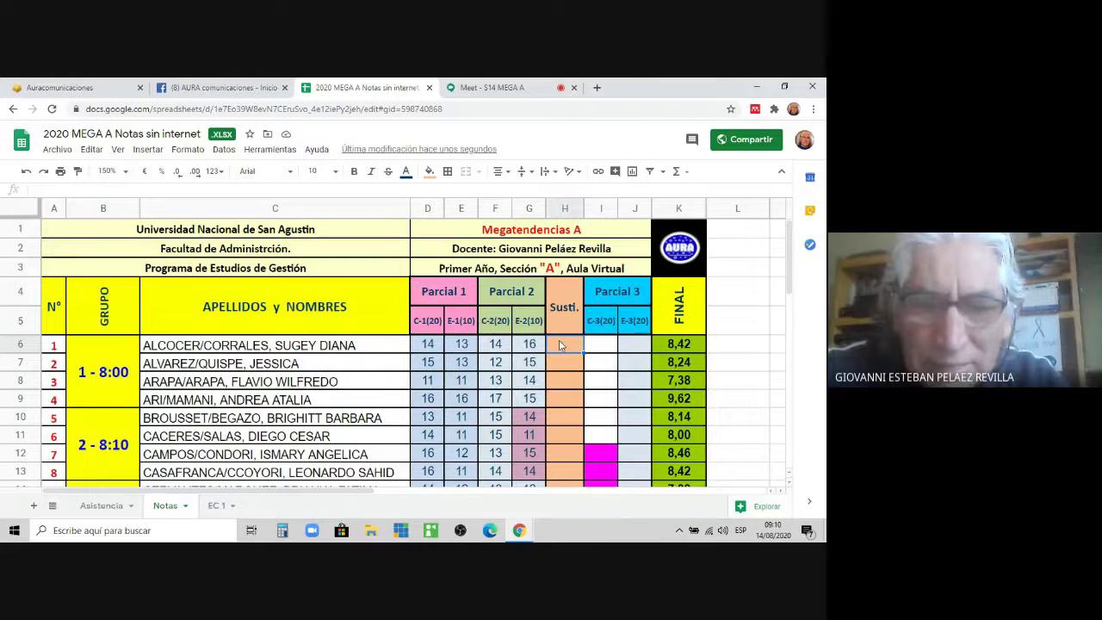
{"action": "key", "text": "XF86AudioRaiseVolume"}
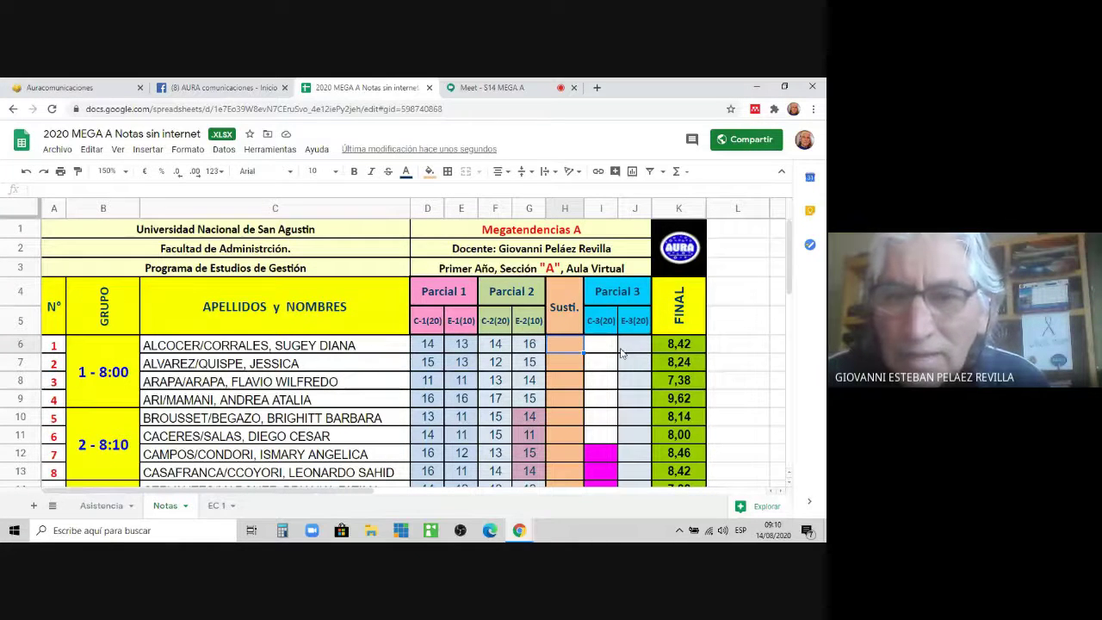
{"action": "left_click", "coordinate": [600, 349]}
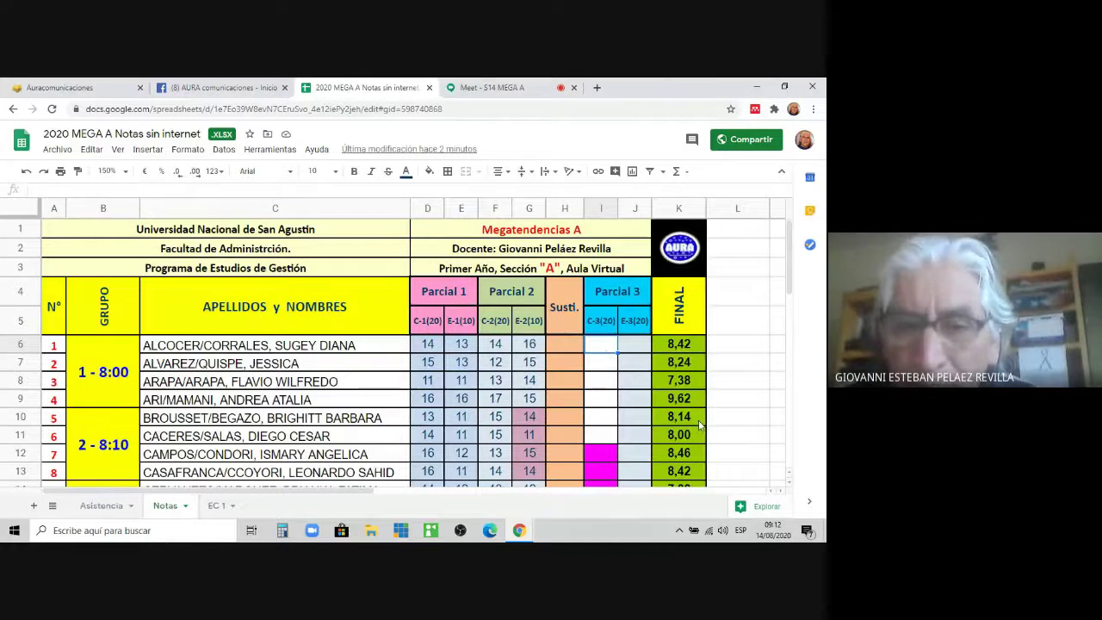
{"action": "type", "text": "15"}
{"action": "key", "text": "Return"}
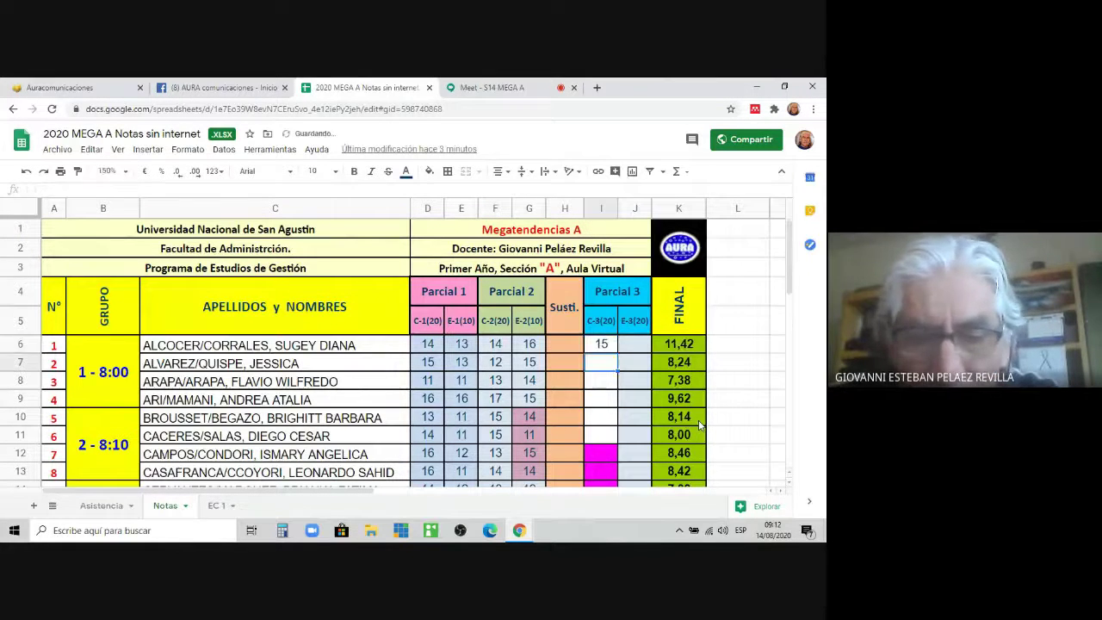
{"action": "type", "text": "15"}
{"action": "key", "text": "Return"}
{"action": "type", "text": "16"}
{"action": "key", "text": "Return"}
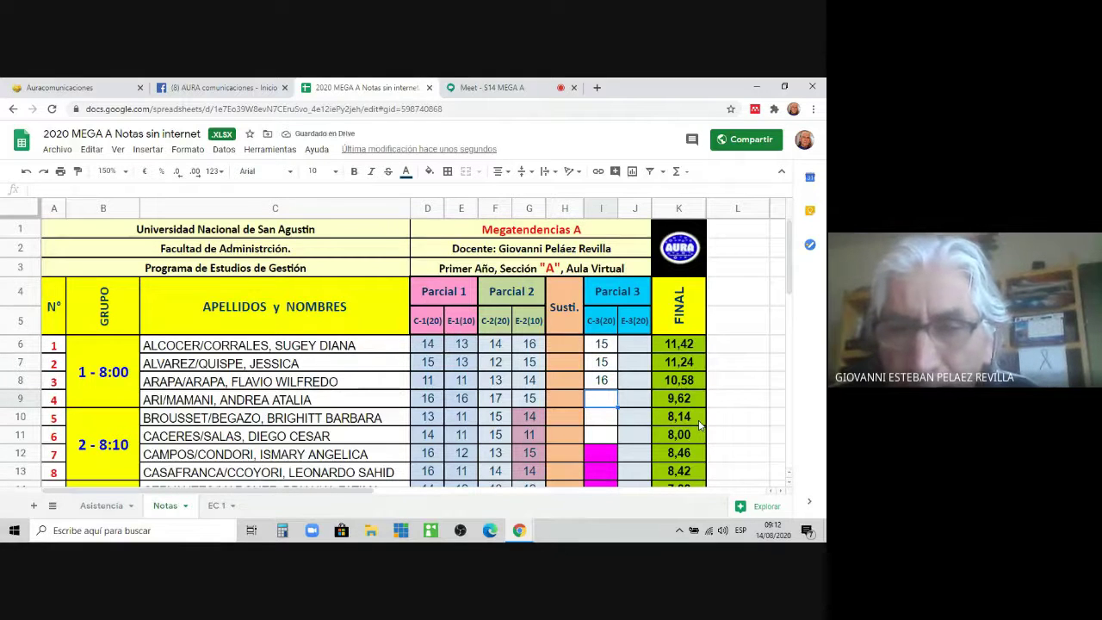
{"action": "left_click_drag", "start_coordinate": [610, 344], "coordinate": [609, 388]}
{"action": "key", "text": "Delete"}
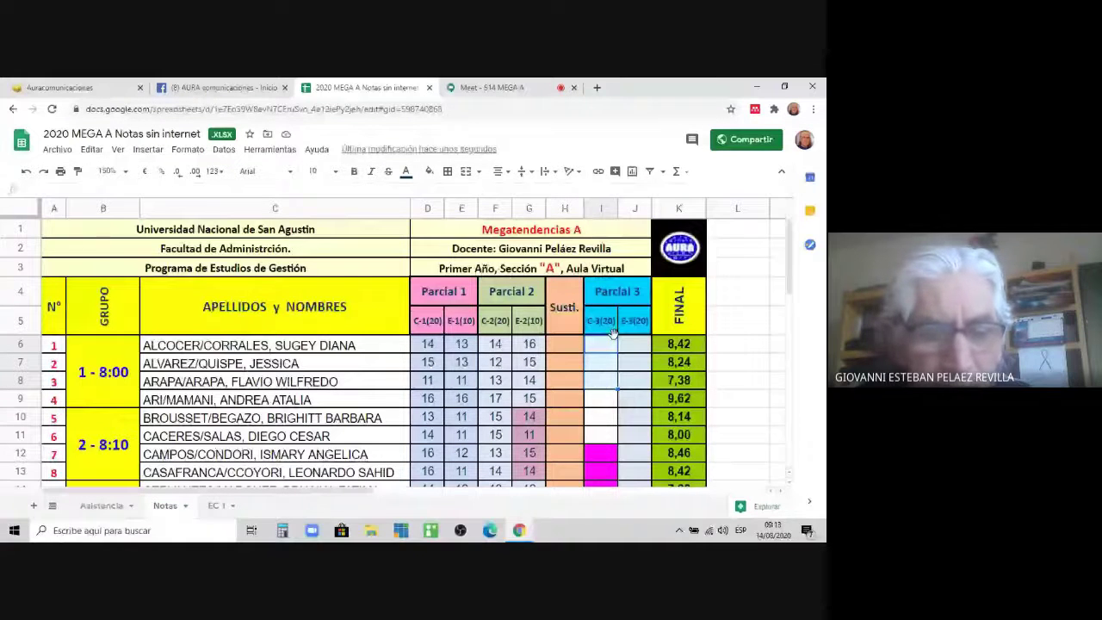
Enter 20 in column I for students from row 7 down, skipping greyed-out row 23
{"action": "left_click", "coordinate": [609, 353]}
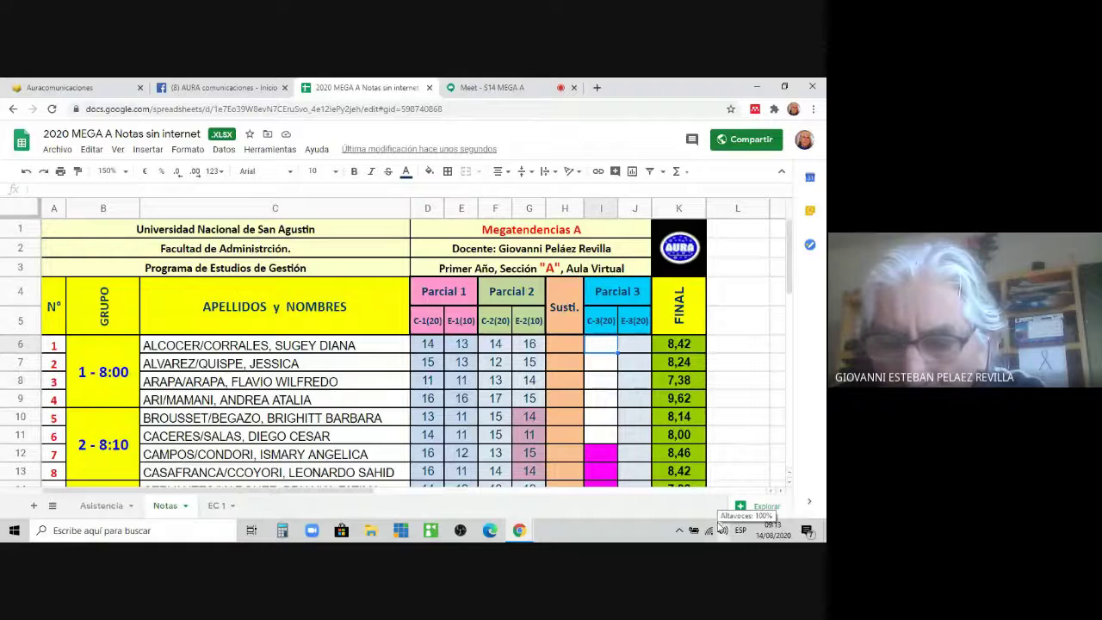
{"action": "type", "text": "20"}
{"action": "key", "text": "Return"}
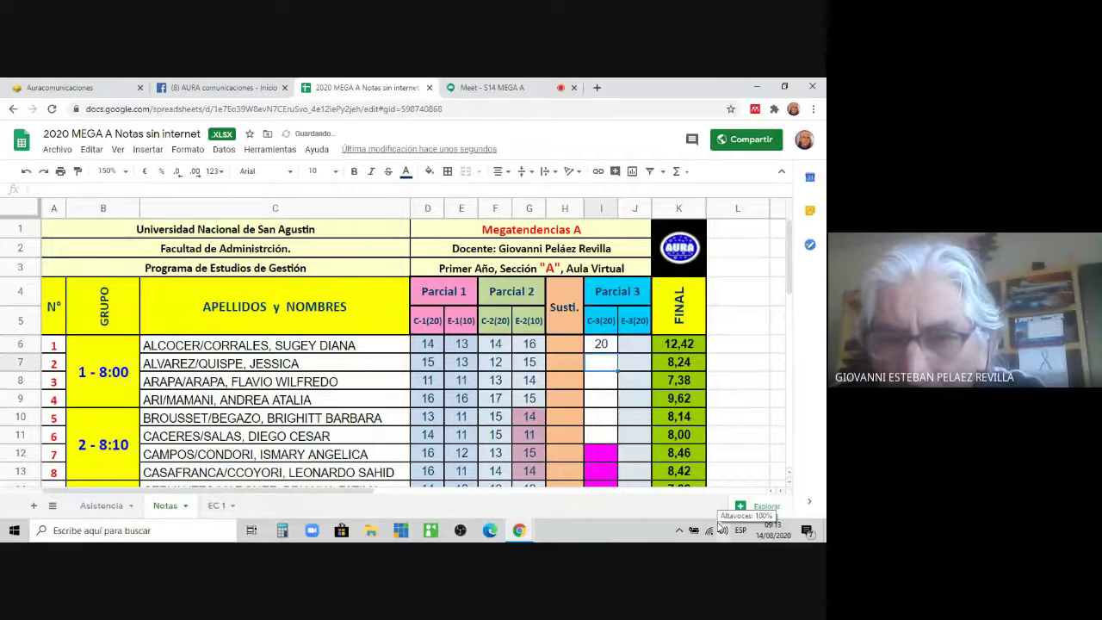
{"action": "type", "text": "20"}
{"action": "key", "text": "Return"}
{"action": "type", "text": "20"}
{"action": "key", "text": "Return"}
{"action": "type", "text": "2"}
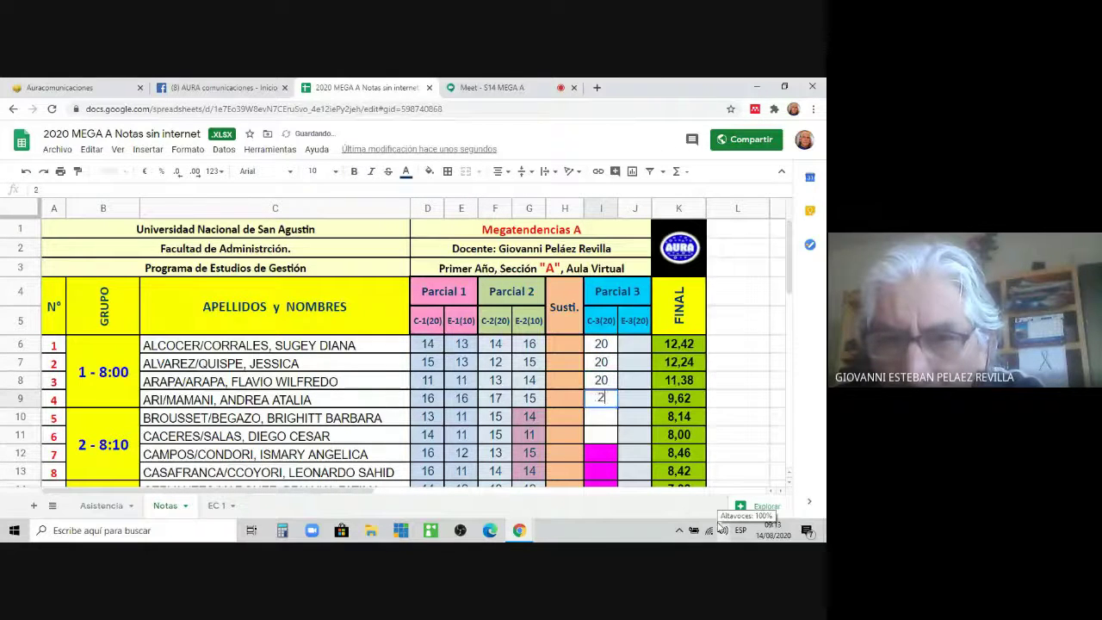
{"action": "type", "text": "0"}
{"action": "key", "text": "Return"}
{"action": "type", "text": "20"}
{"action": "key", "text": "Return"}
{"action": "type", "text": "20"}
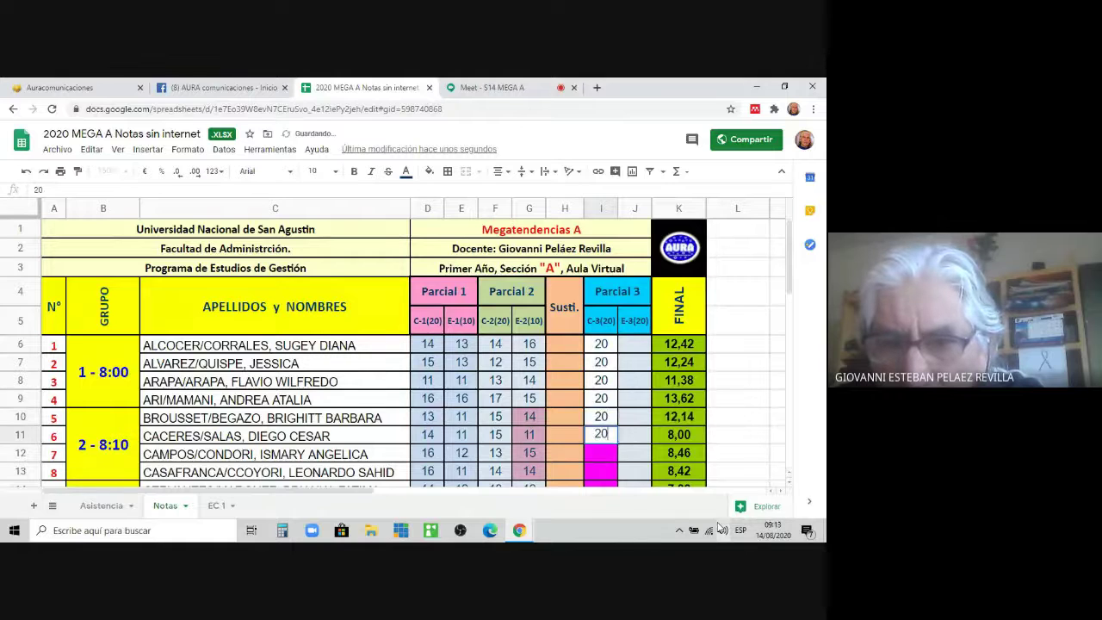
{"action": "key", "text": "Return"}
{"action": "type", "text": "20"}
{"action": "key", "text": "Return"}
{"action": "type", "text": "20"}
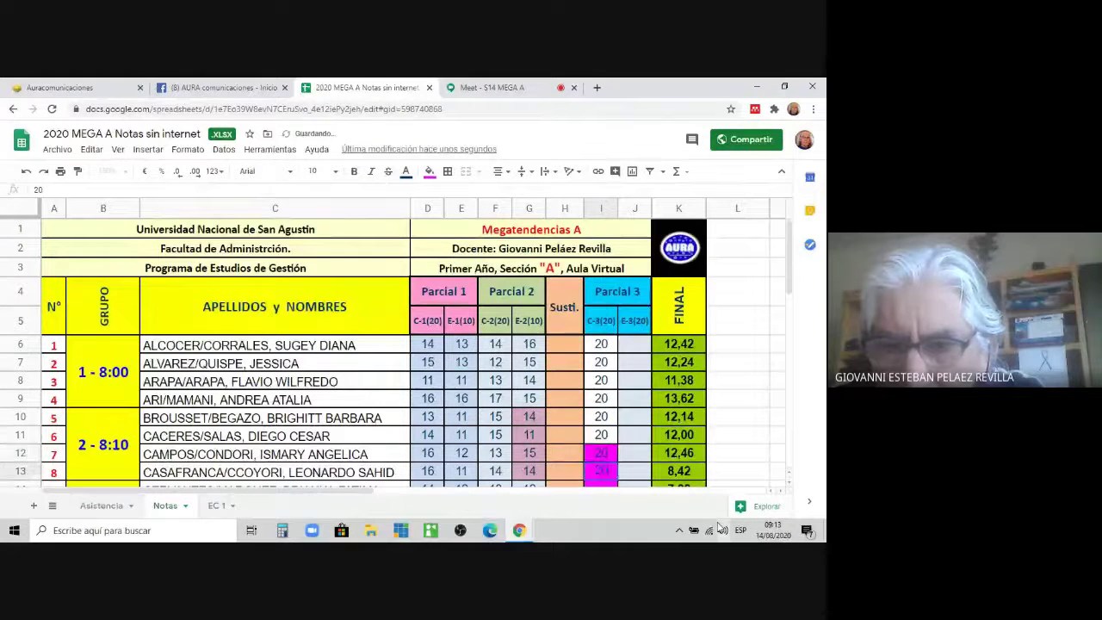
{"action": "key", "text": "Return"}
{"action": "type", "text": "20"}
{"action": "key", "text": "Return"}
{"action": "type", "text": "20"}
{"action": "key", "text": "Return"}
{"action": "type", "text": "2"}
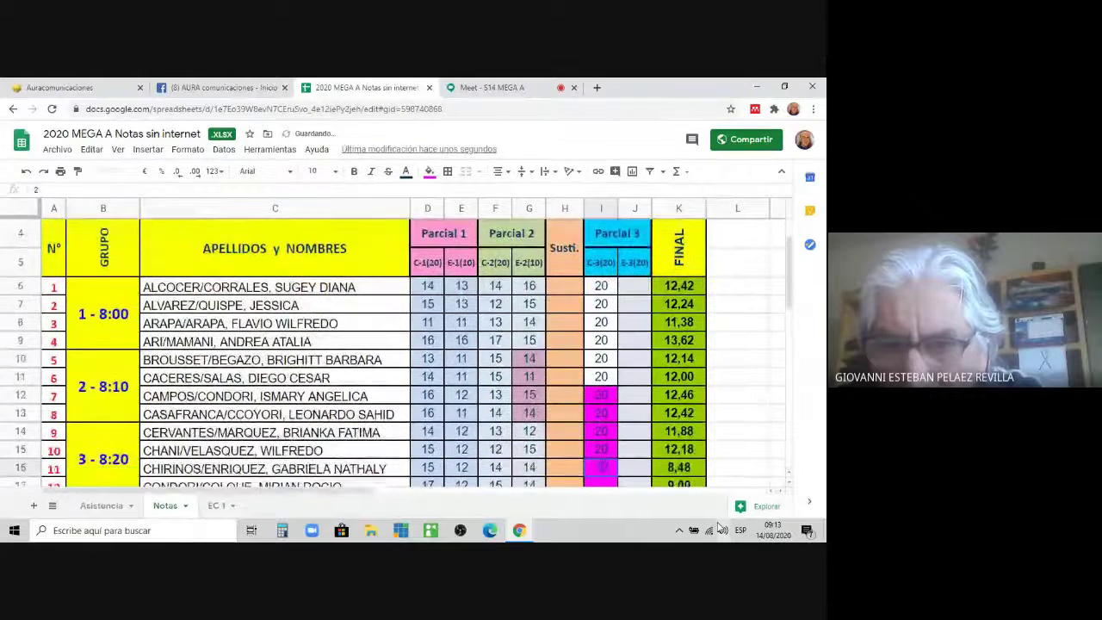
{"action": "type", "text": "0"}
{"action": "key", "text": "Return"}
{"action": "type", "text": "20"}
{"action": "key", "text": "Return"}
{"action": "type", "text": "20"}
{"action": "key", "text": "Return"}
{"action": "type", "text": "2"}
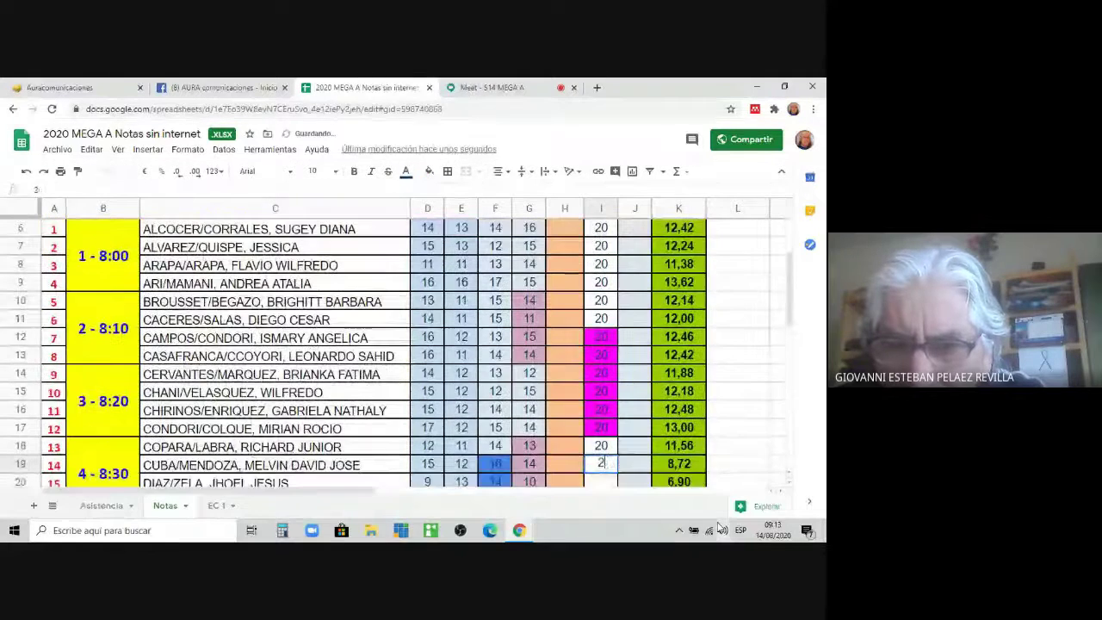
{"action": "type", "text": "0"}
{"action": "key", "text": "Return"}
{"action": "type", "text": "20"}
{"action": "key", "text": "Return"}
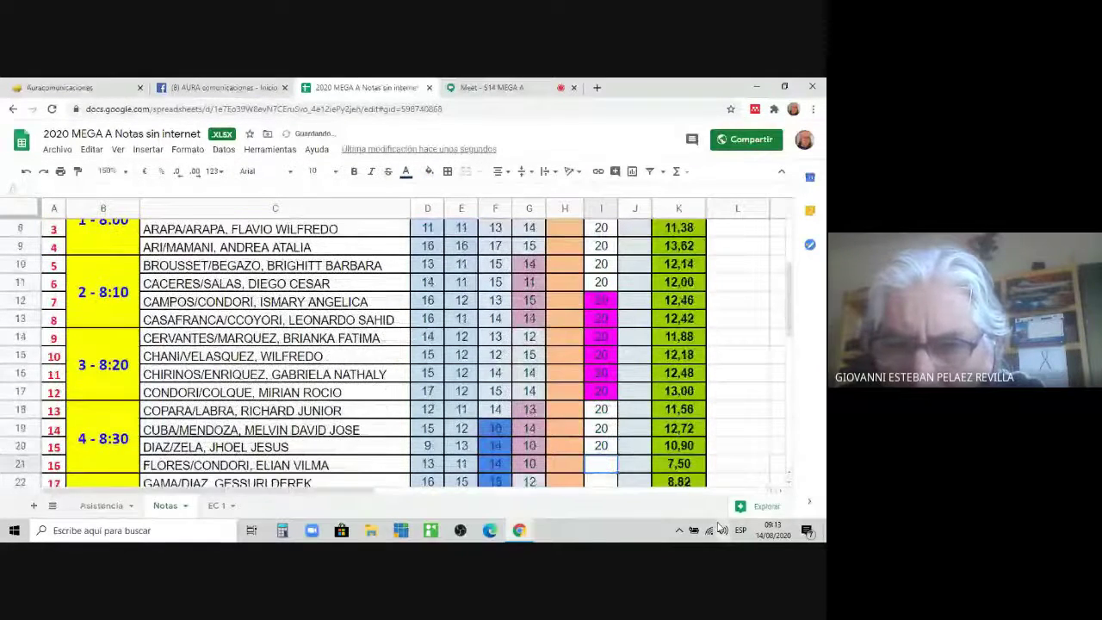
{"action": "type", "text": "20"}
{"action": "key", "text": "Return"}
{"action": "type", "text": "2"}
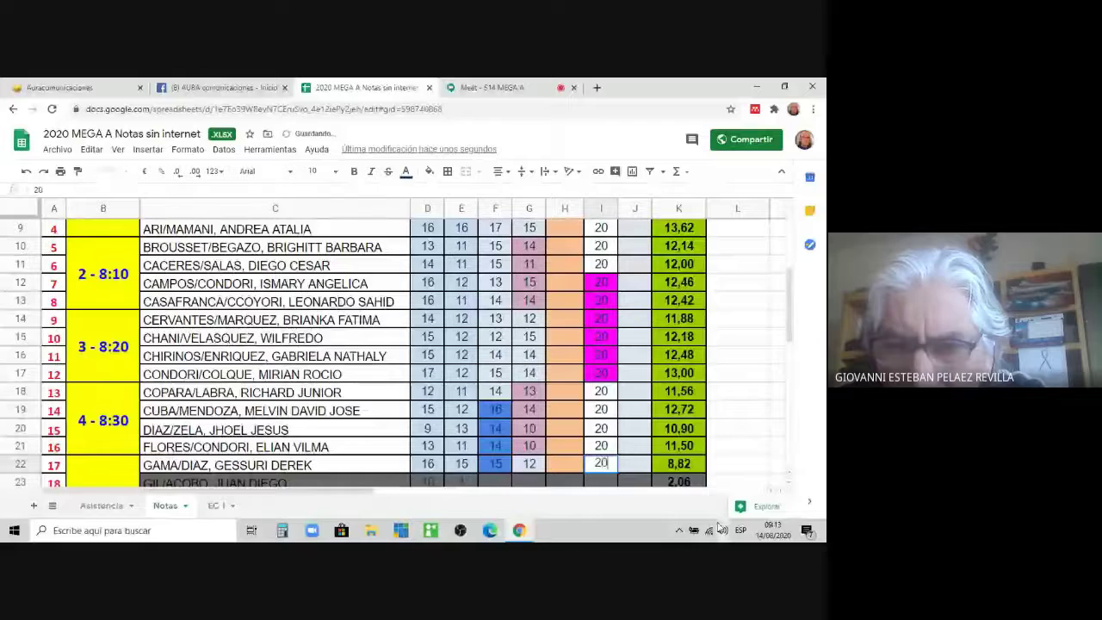
{"action": "type", "text": "0"}
{"action": "key", "text": "Return"}
{"action": "key", "text": "Return"}
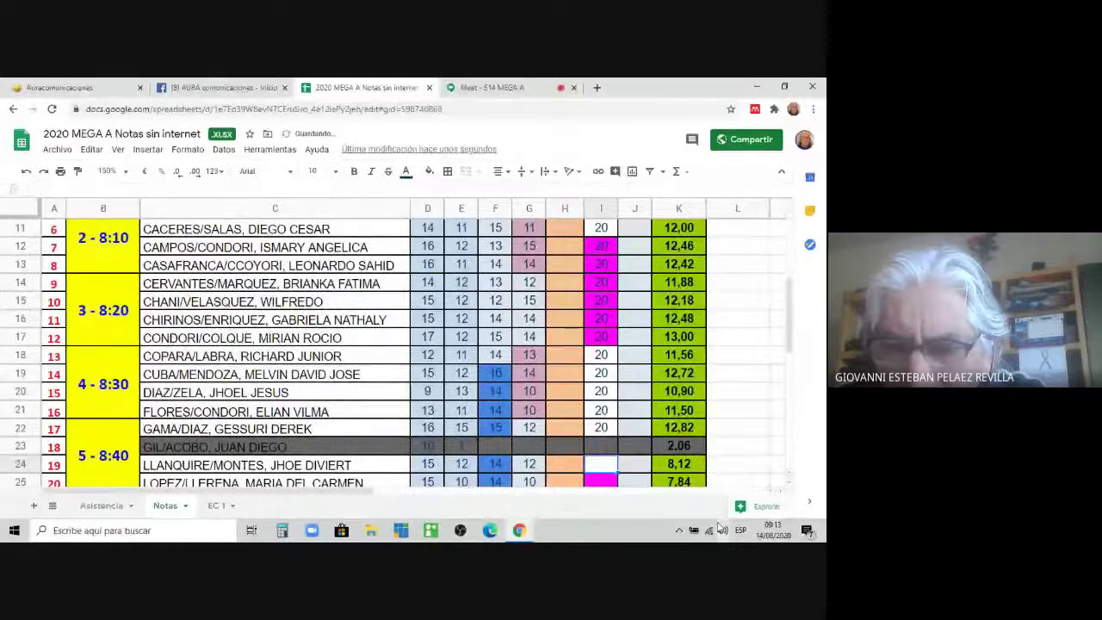
Continue entering 20 down to row 43, skipping grey row 32 and correcting the 200 typo
{"action": "type", "text": "20"}
{"action": "key", "text": "Return"}
{"action": "type", "text": "20"}
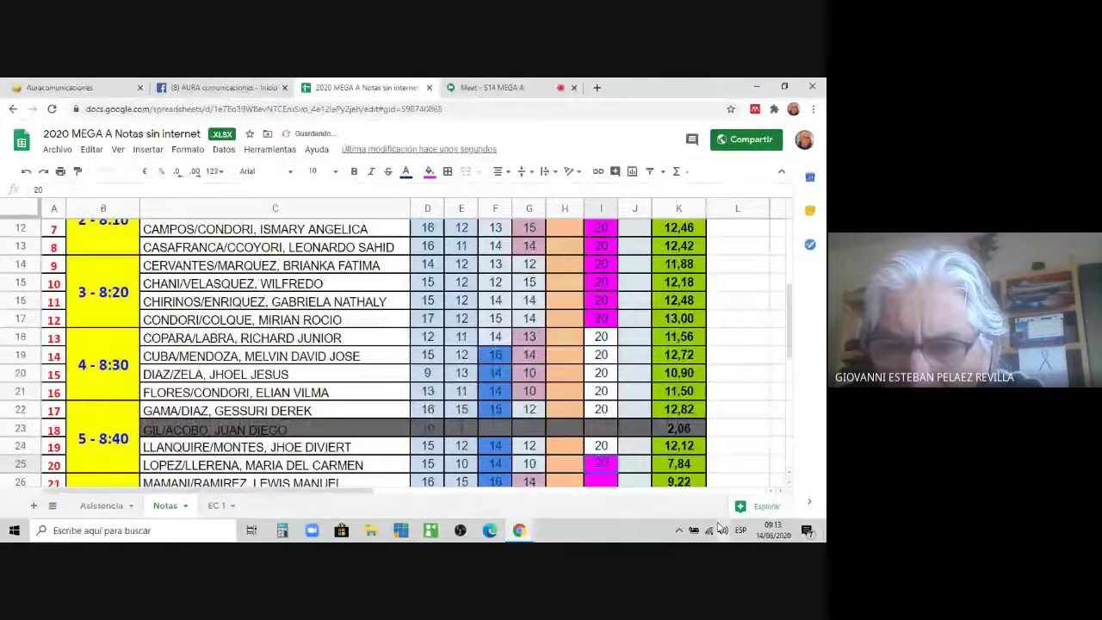
{"action": "key", "text": "Return"}
{"action": "type", "text": "20"}
{"action": "key", "text": "Return"}
{"action": "type", "text": "20"}
{"action": "key", "text": "Return"}
{"action": "type", "text": "2"}
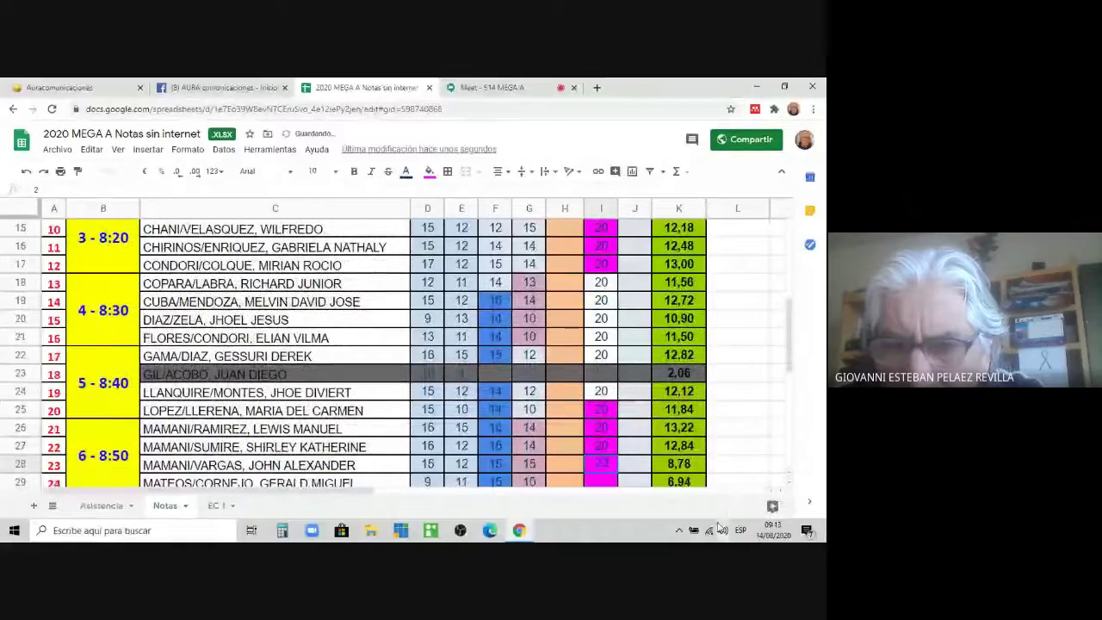
{"action": "type", "text": "0"}
{"action": "key", "text": "Return"}
{"action": "type", "text": "20"}
{"action": "key", "text": "Return"}
{"action": "type", "text": "2"}
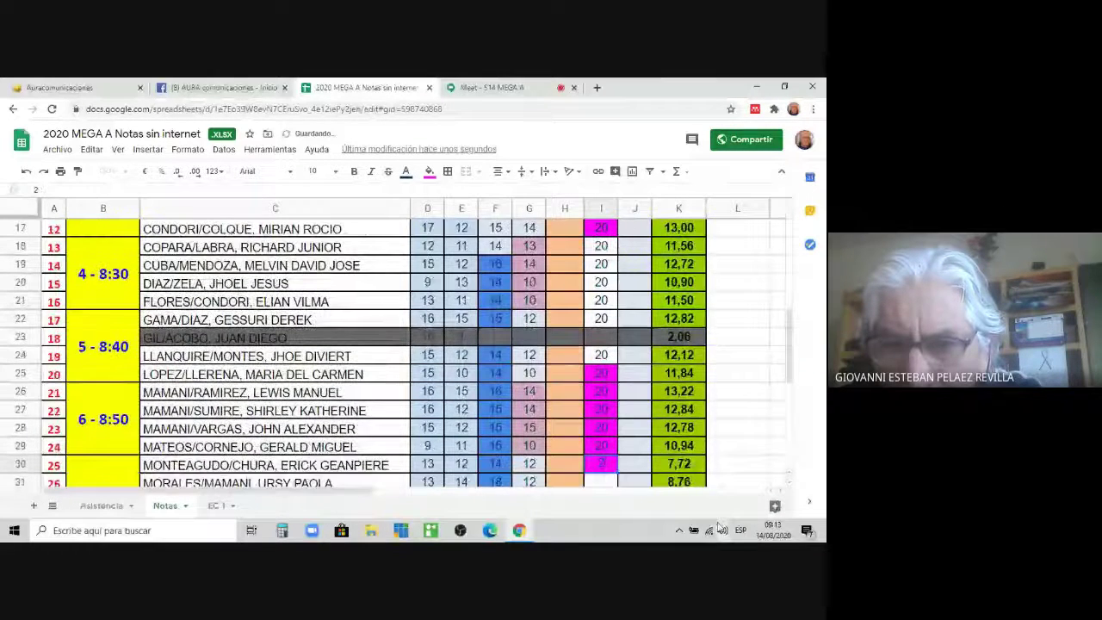
{"action": "type", "text": "0"}
{"action": "key", "text": "Return"}
{"action": "type", "text": "20"}
{"action": "key", "text": "Return"}
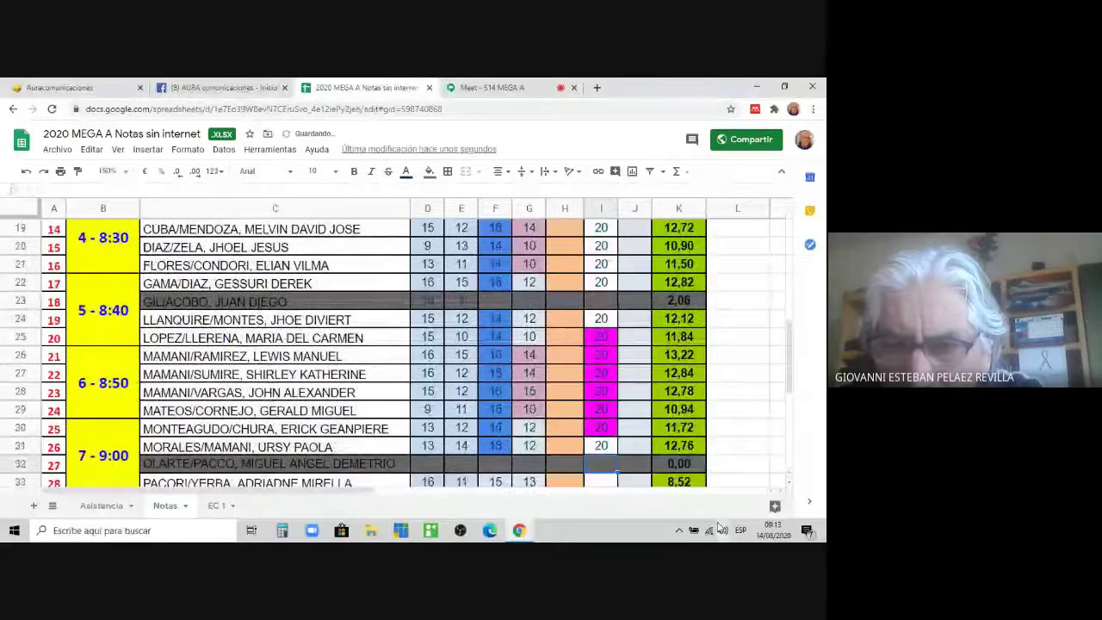
{"action": "key", "text": "Return"}
{"action": "type", "text": "20"}
{"action": "key", "text": "Return"}
{"action": "type", "text": "2"}
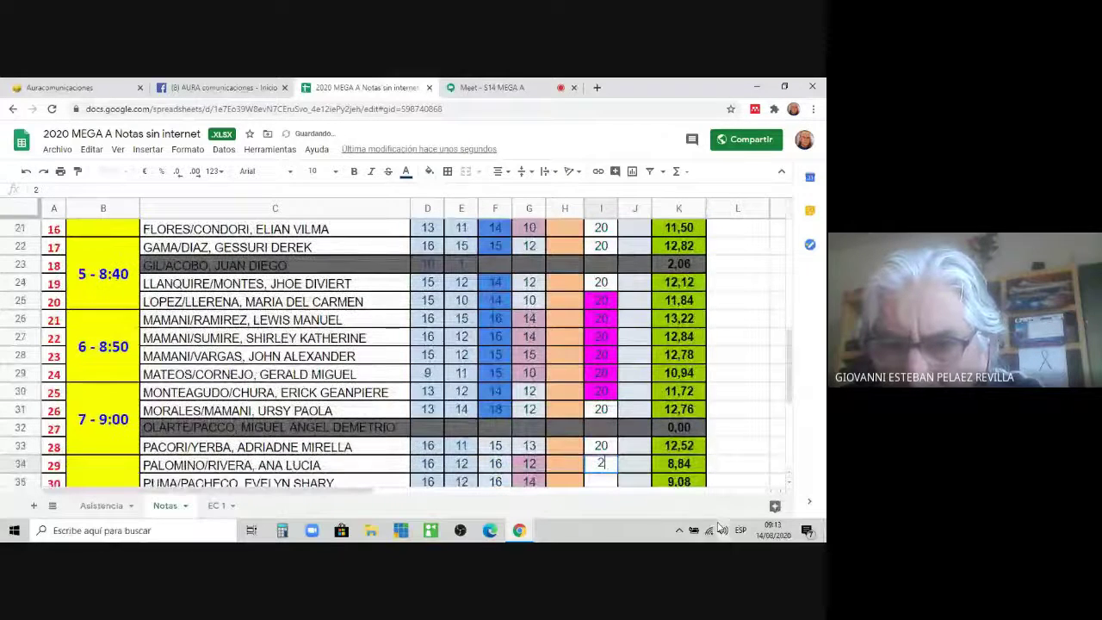
{"action": "type", "text": "0"}
{"action": "key", "text": "Return"}
{"action": "type", "text": "20"}
{"action": "key", "text": "Return"}
{"action": "type", "text": "20"}
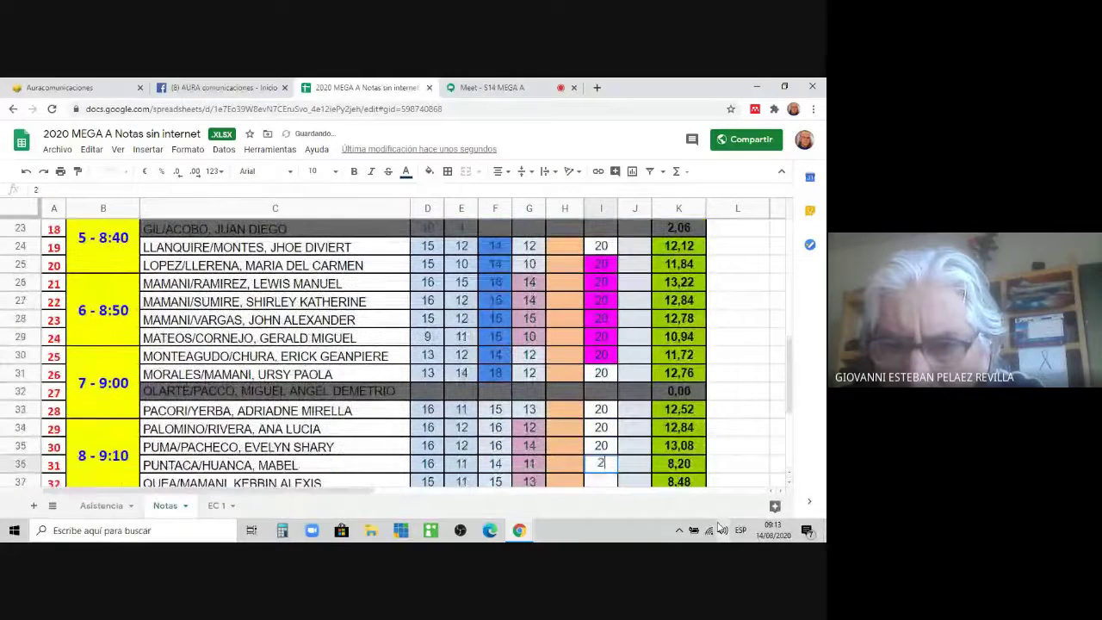
{"action": "key", "text": "Return"}
{"action": "type", "text": "20"}
{"action": "key", "text": "Return"}
{"action": "type", "text": "20"}
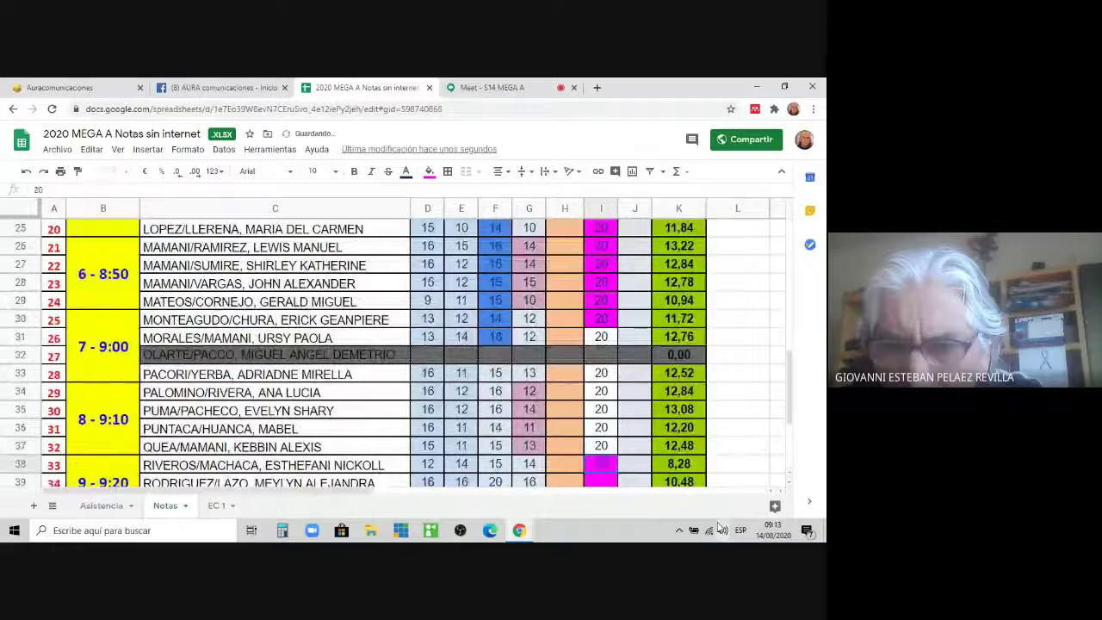
{"action": "key", "text": "Return"}
{"action": "type", "text": "20"}
{"action": "key", "text": "Return"}
{"action": "type", "text": "20"}
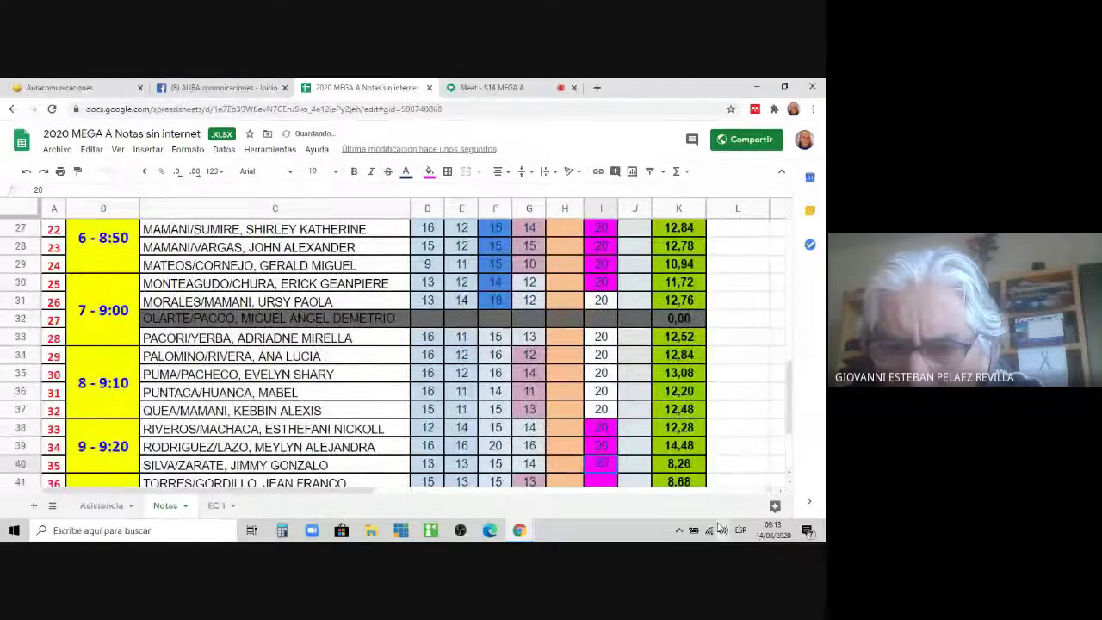
{"action": "key", "text": "Return"}
{"action": "type", "text": "20"}
{"action": "key", "text": "Return"}
{"action": "type", "text": "20"}
{"action": "key", "text": "Return"}
{"action": "type", "text": "2"}
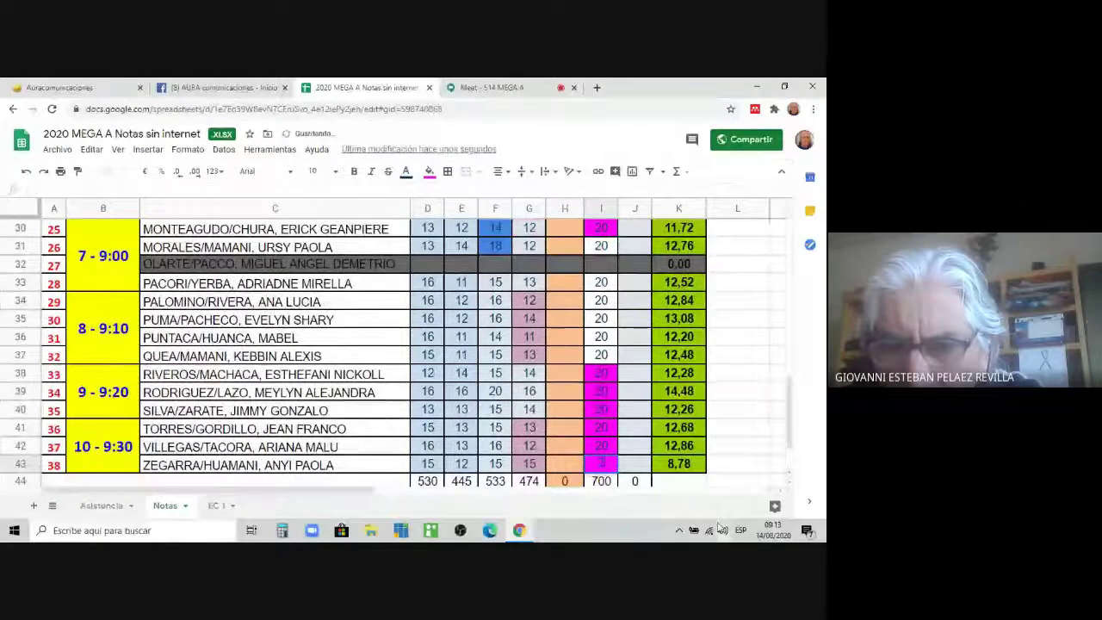
{"action": "type", "text": "00"}
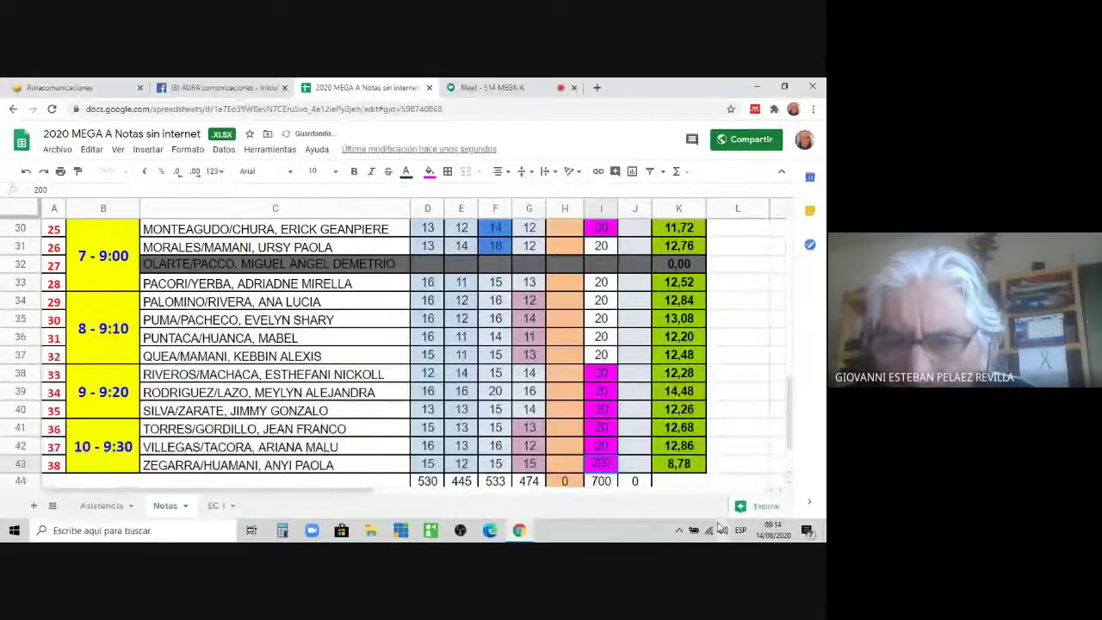
{"action": "key", "text": "BackSpace"}
{"action": "key", "text": "Return"}
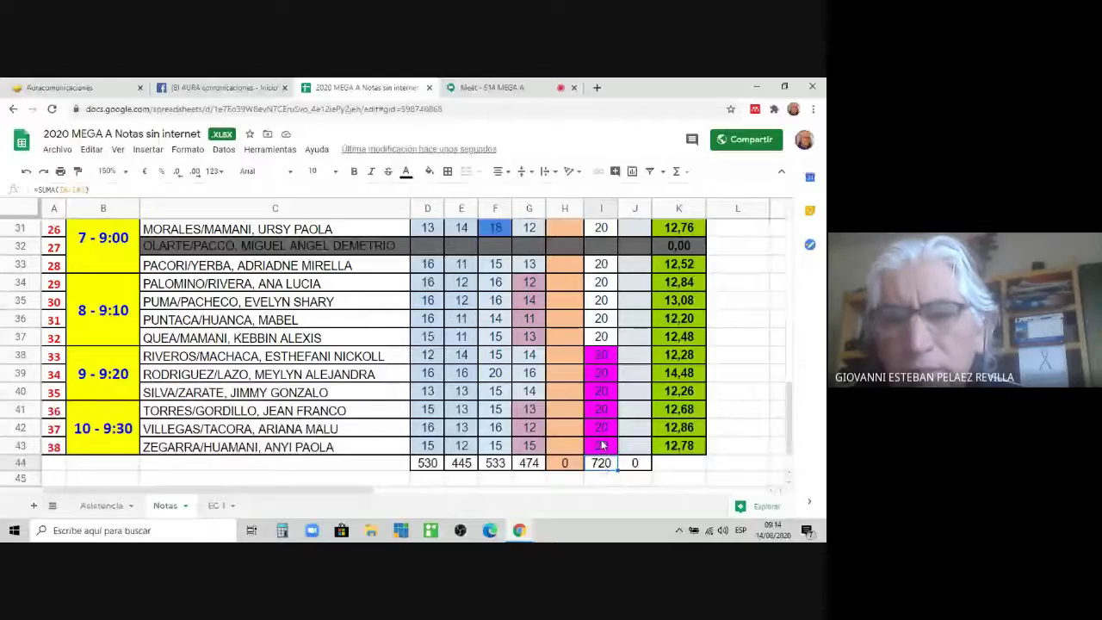
{"action": "scroll", "coordinate": [602, 446], "scroll_direction": "up", "scroll_amount": 6}
{"action": "scroll", "coordinate": [602, 446], "scroll_direction": "up", "scroll_amount": 4}
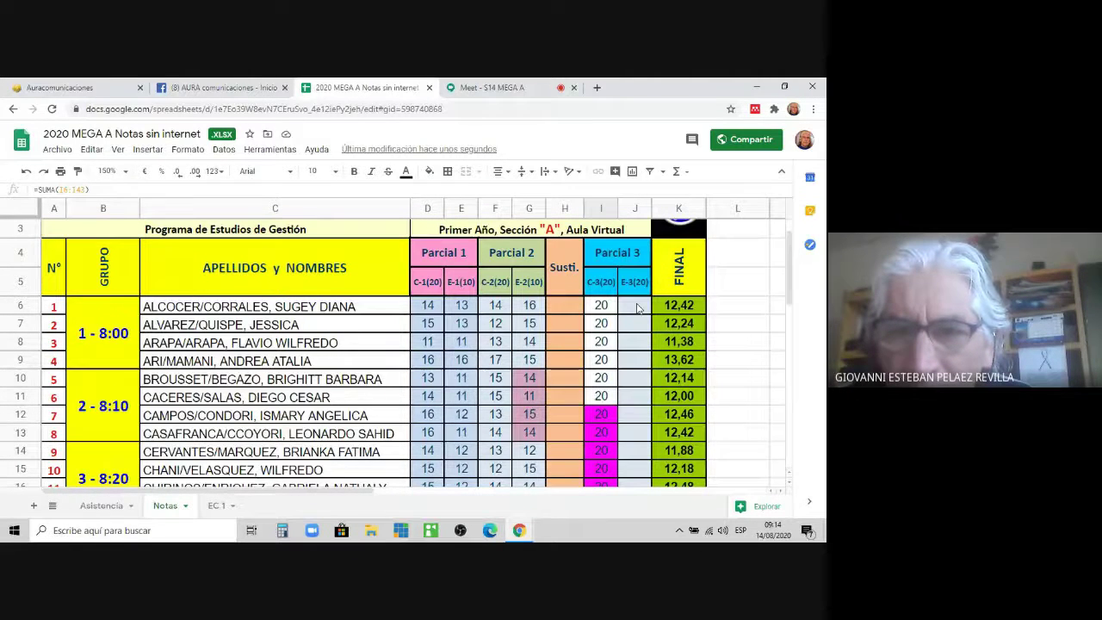
{"action": "left_click", "coordinate": [637, 308]}
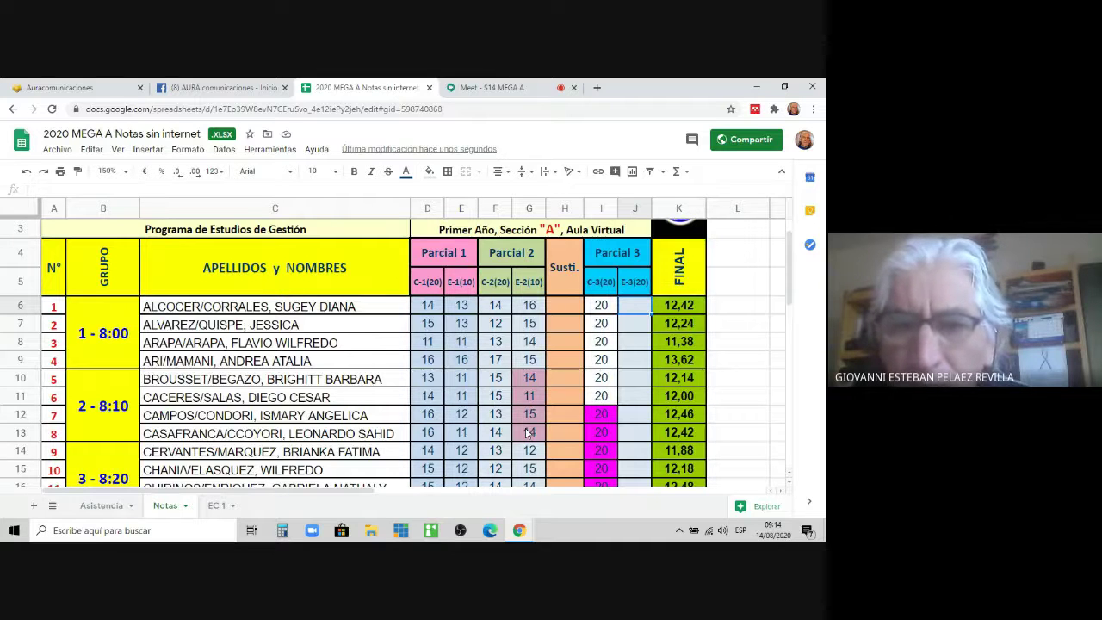
{"action": "scroll", "coordinate": [528, 433], "scroll_direction": "down", "scroll_amount": 2}
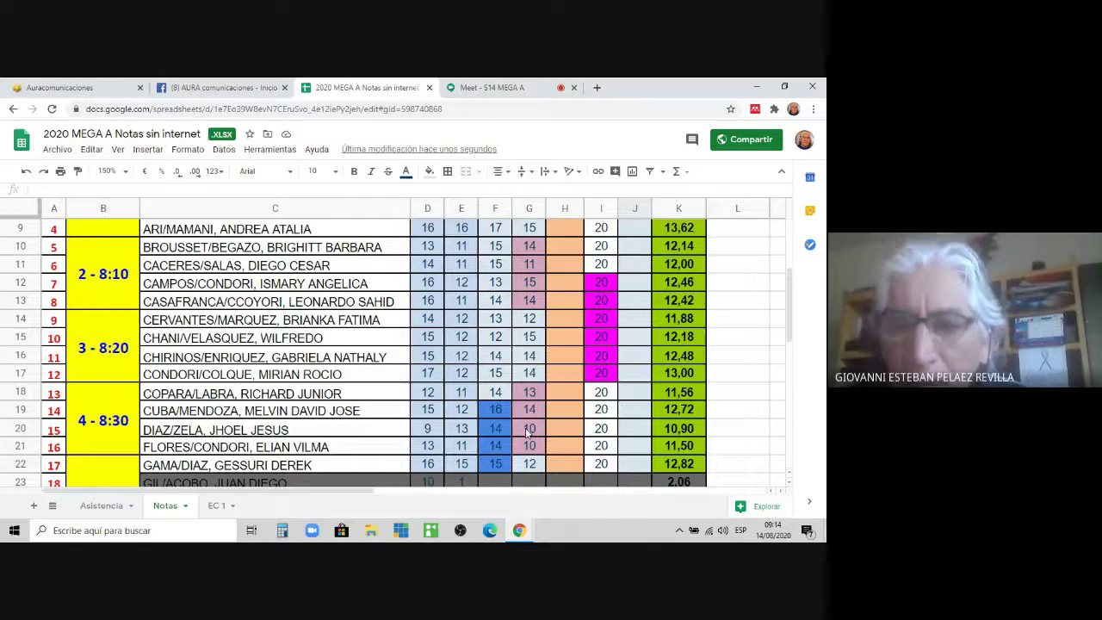
{"action": "scroll", "coordinate": [693, 430], "scroll_direction": "up", "scroll_amount": 3}
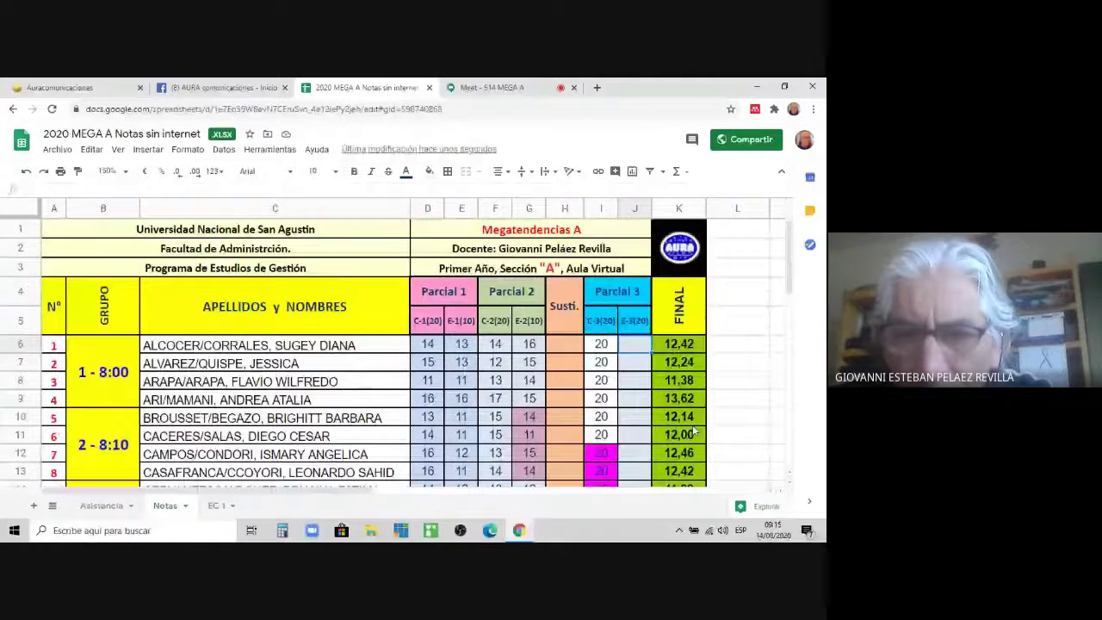
Enter an E-3 grade of 14 for each active student down column J, skipping grey rows
{"action": "type", "text": "14"}
{"action": "key", "text": "Return"}
{"action": "type", "text": "1"}
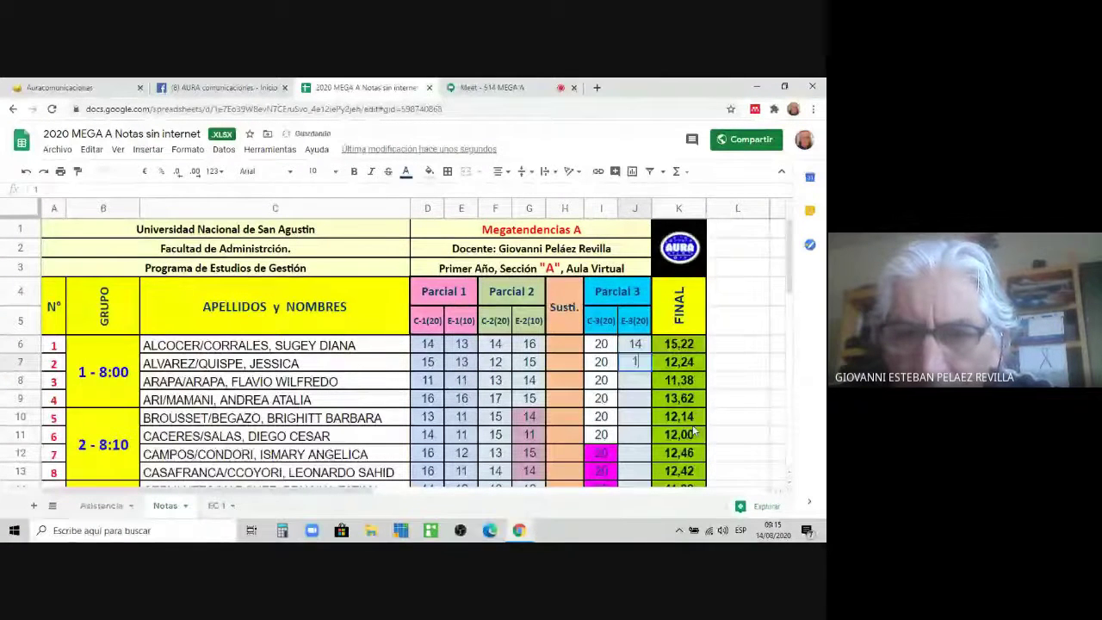
{"action": "type", "text": "4"}
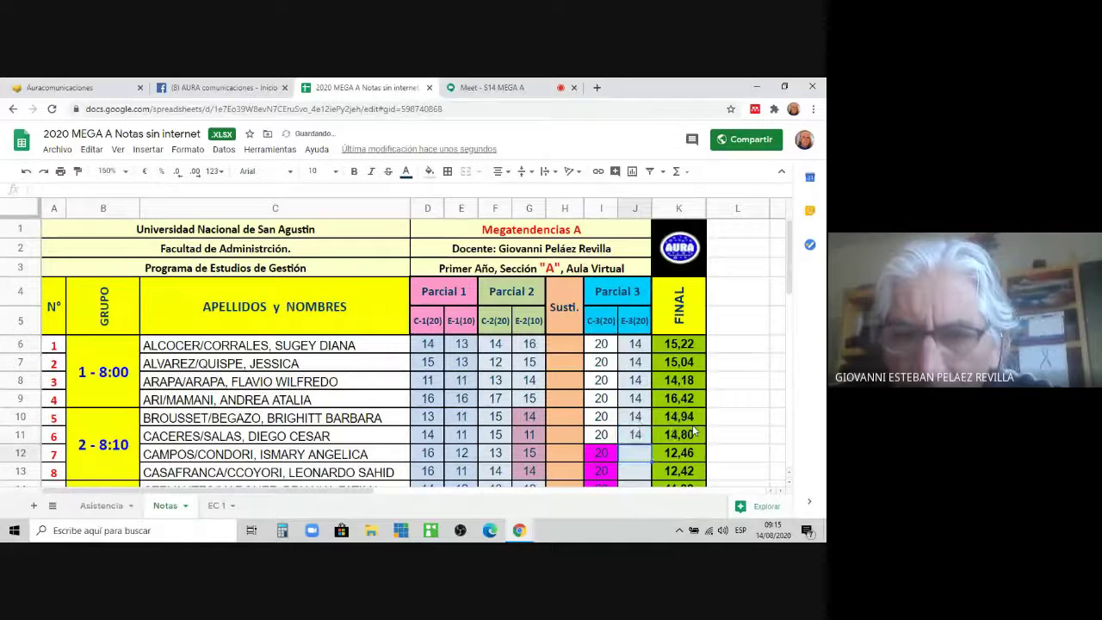
{"action": "type", "text": " 14 14 14 14 14"}
{"action": "key", "text": "Return"}
{"action": "type", "text": "14"}
{"action": "key", "text": "Return"}
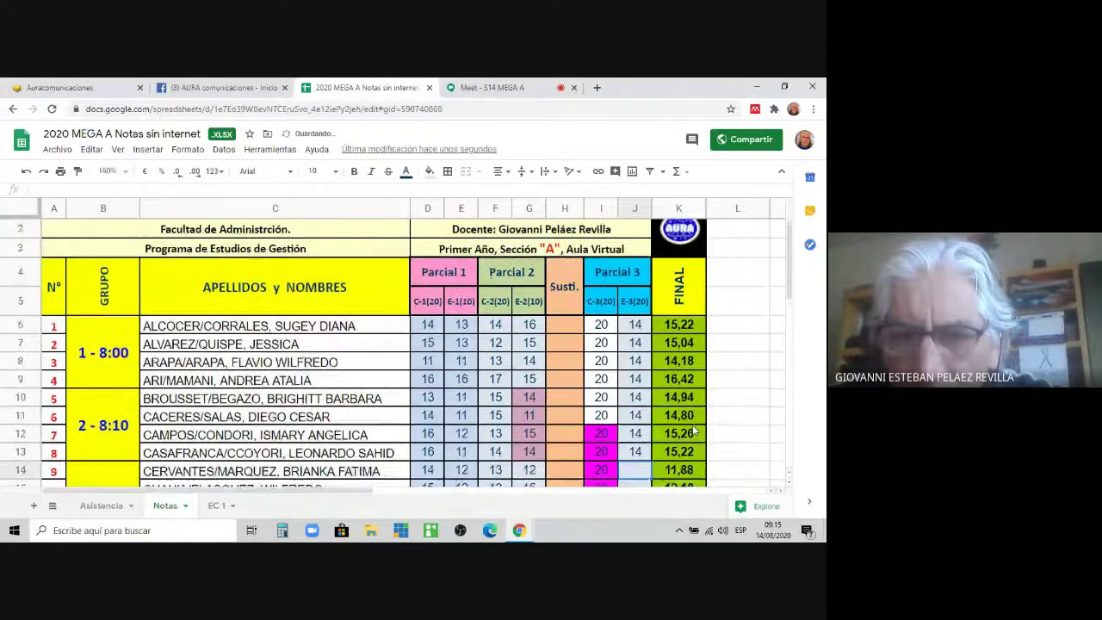
{"action": "type", "text": "14"}
{"action": "key", "text": "Return"}
{"action": "type", "text": "14"}
{"action": "key", "text": "Return"}
{"action": "type", "text": "14"}
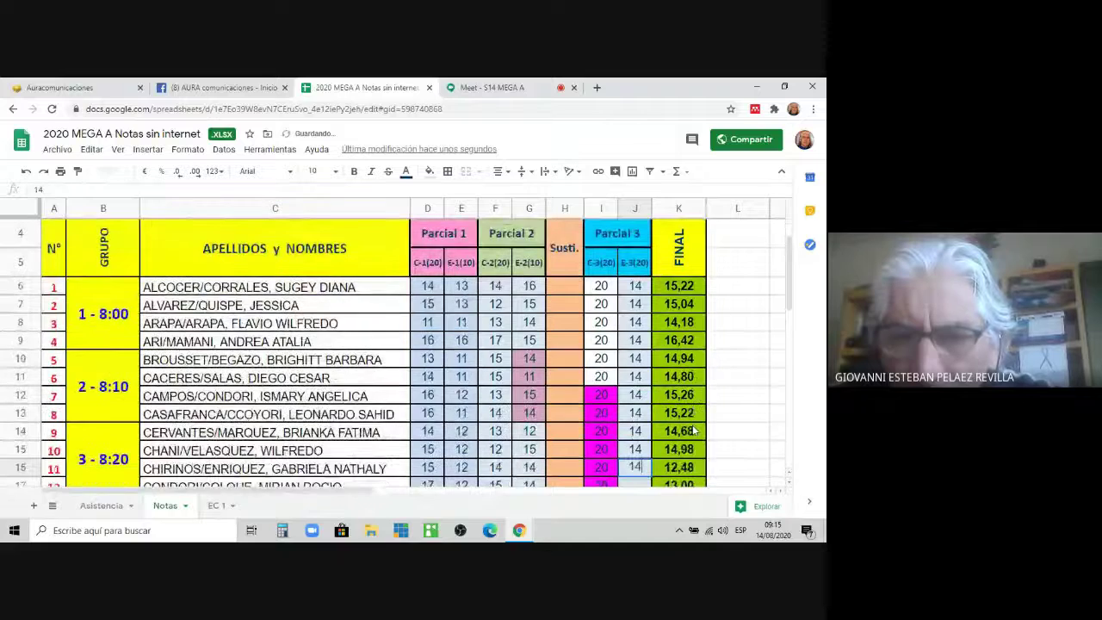
{"action": "key", "text": "Return"}
{"action": "type", "text": "14"}
{"action": "key", "text": "Return"}
{"action": "type", "text": "14"}
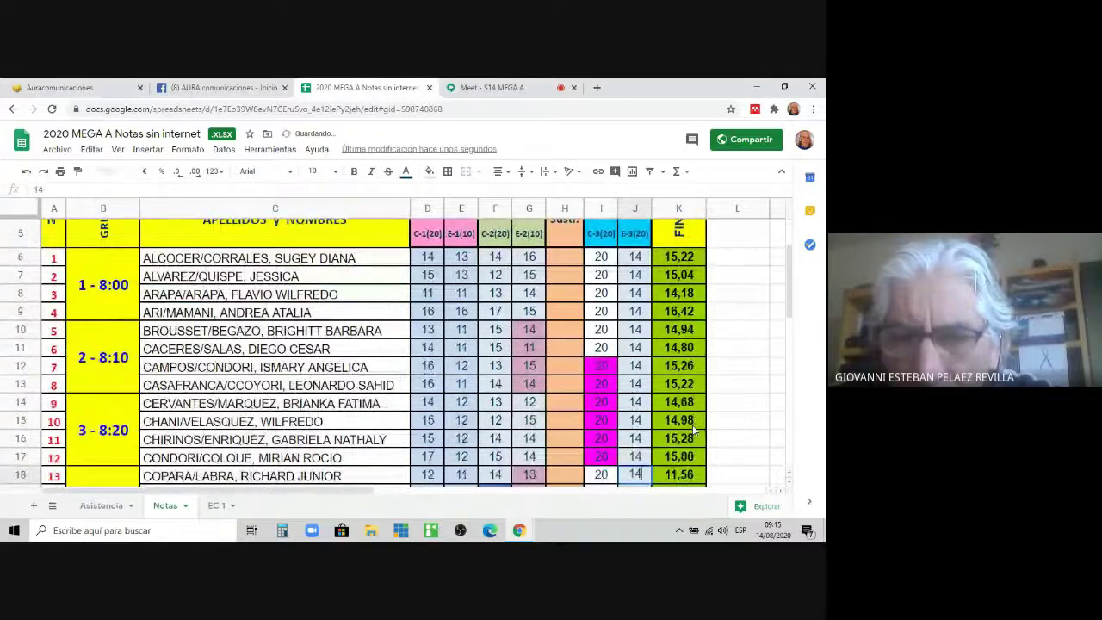
{"action": "key", "text": "Return"}
{"action": "type", "text": "14"}
{"action": "key", "text": "Return"}
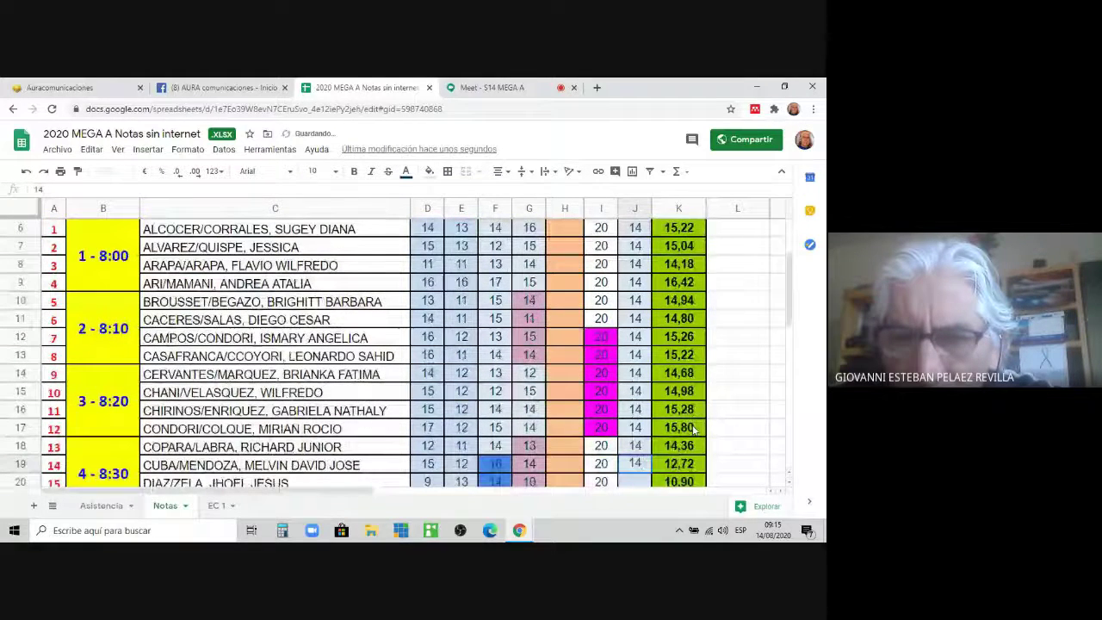
{"action": "type", "text": "14"}
{"action": "key", "text": "Return"}
{"action": "type", "text": "14"}
{"action": "key", "text": "Return"}
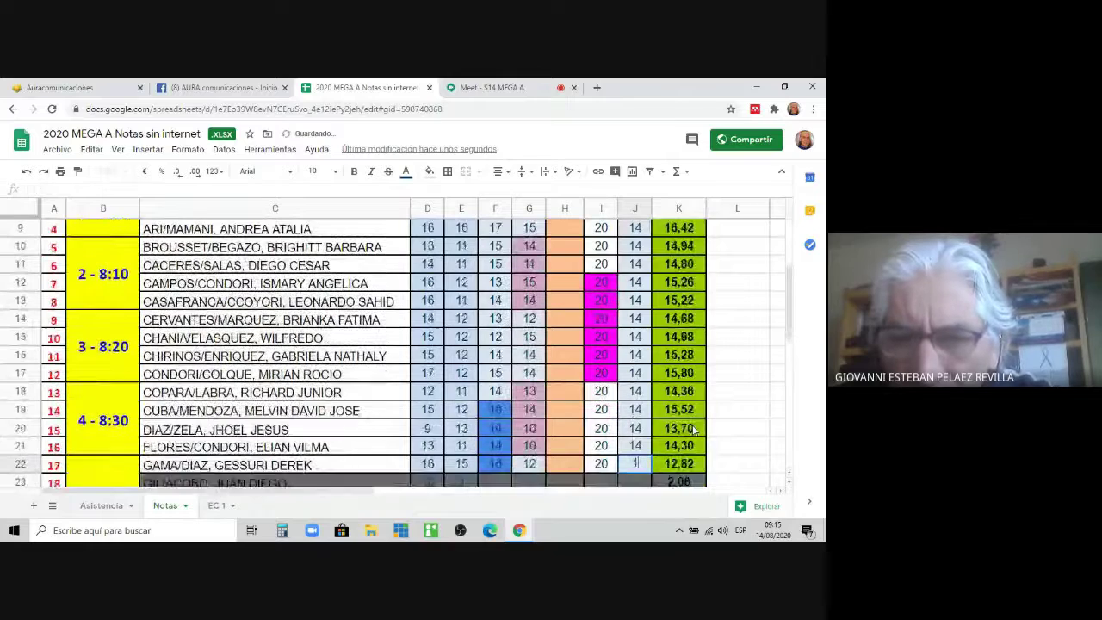
{"action": "type", "text": "14"}
{"action": "key", "text": "Return"}
{"action": "key", "text": "Return"}
{"action": "type", "text": "14"}
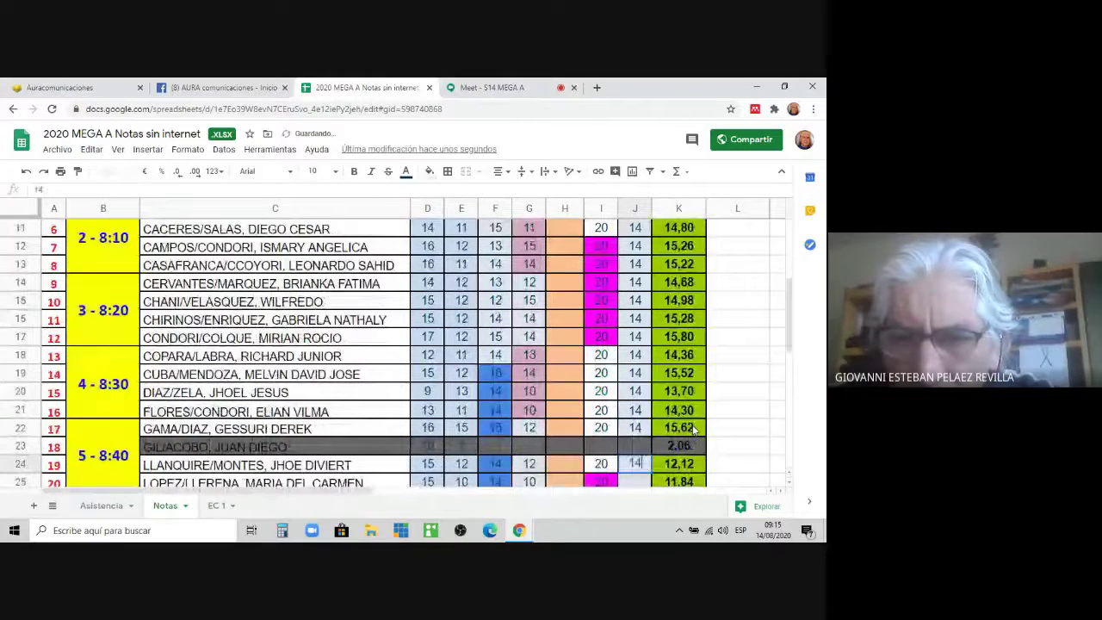
{"action": "key", "text": "Return"}
{"action": "type", "text": "14"}
{"action": "key", "text": "Return"}
{"action": "type", "text": "14"}
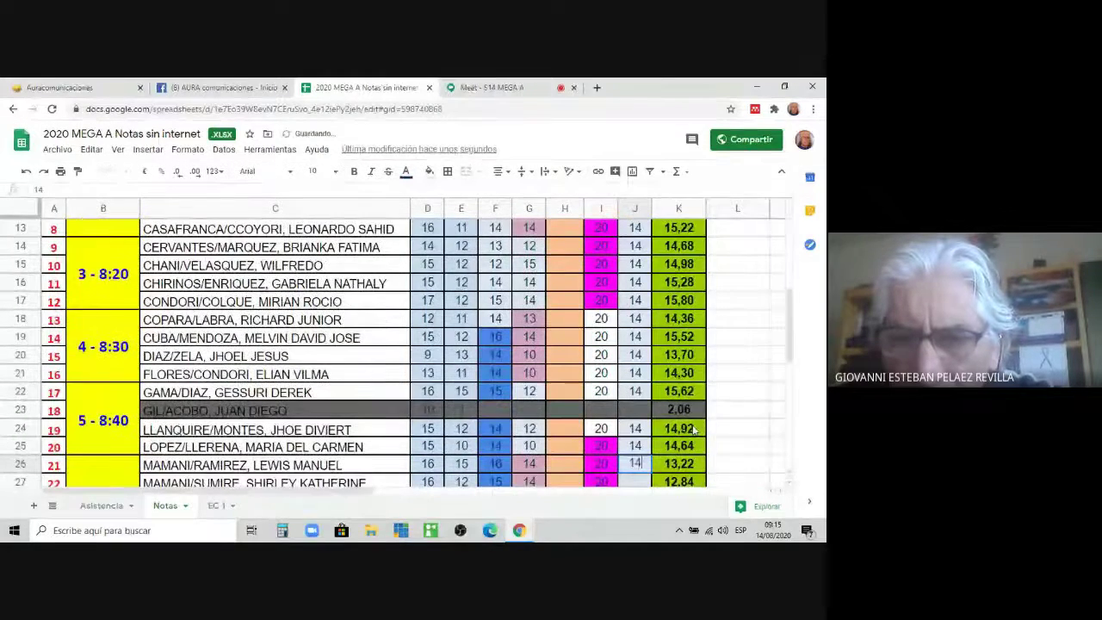
{"action": "key", "text": "Return"}
{"action": "type", "text": "14"}
{"action": "key", "text": "Return"}
{"action": "type", "text": "14"}
{"action": "key", "text": "Return"}
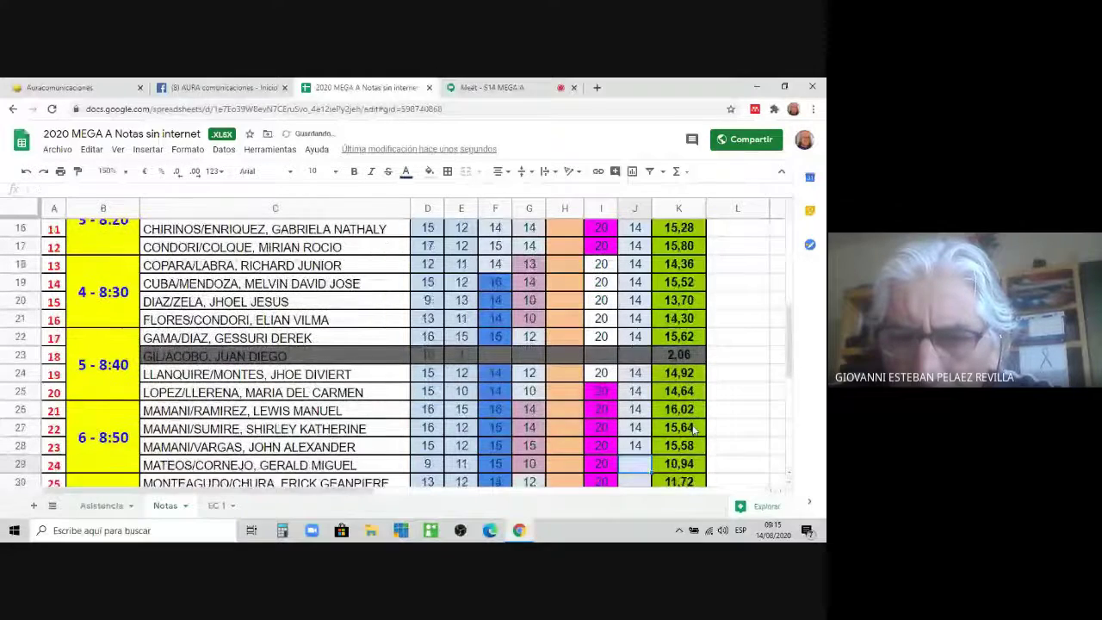
{"action": "type", "text": "14"}
{"action": "key", "text": "Return"}
{"action": "type", "text": "1"}
{"action": "key", "text": "Return"}
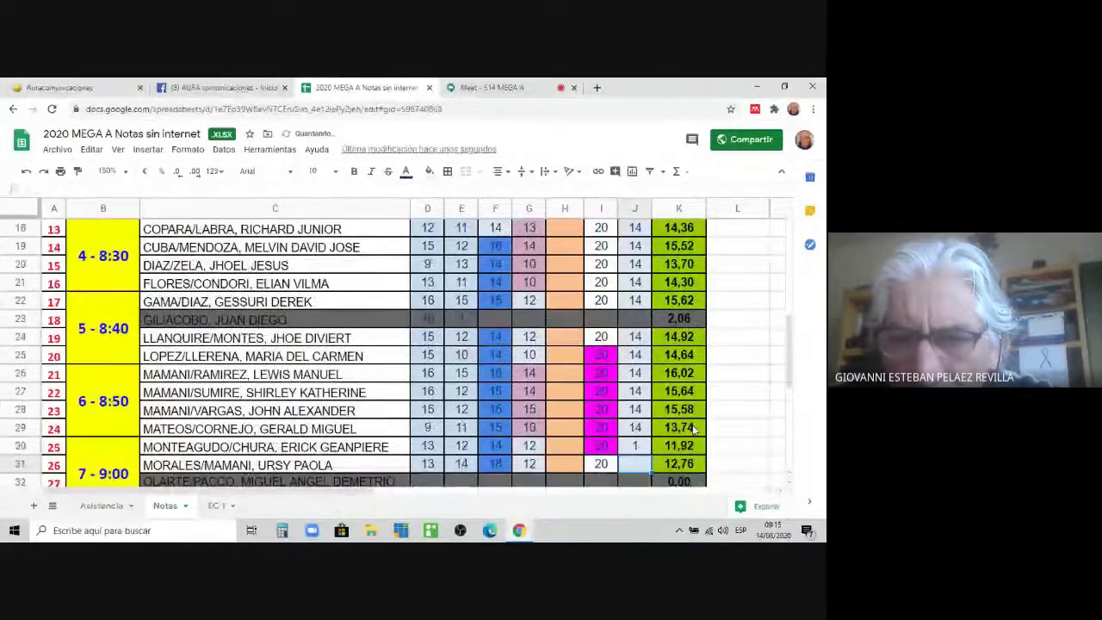
Correct the mistyped 1 in J30 to 14, then enter 14 for the remaining students through row 42
{"action": "key", "text": "Up"}
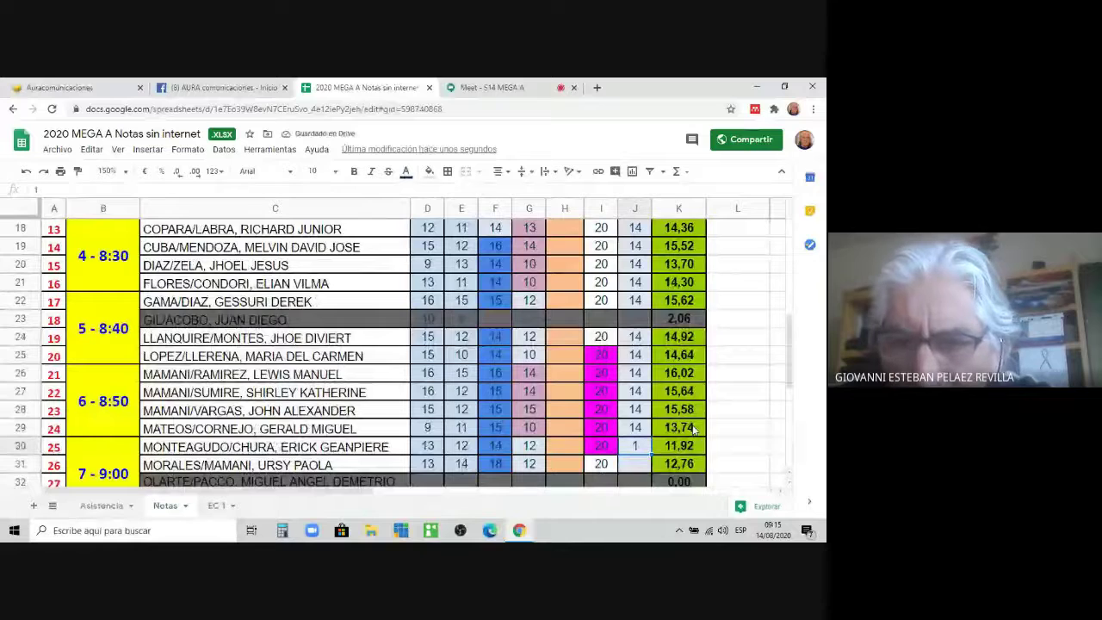
{"action": "type", "text": "14"}
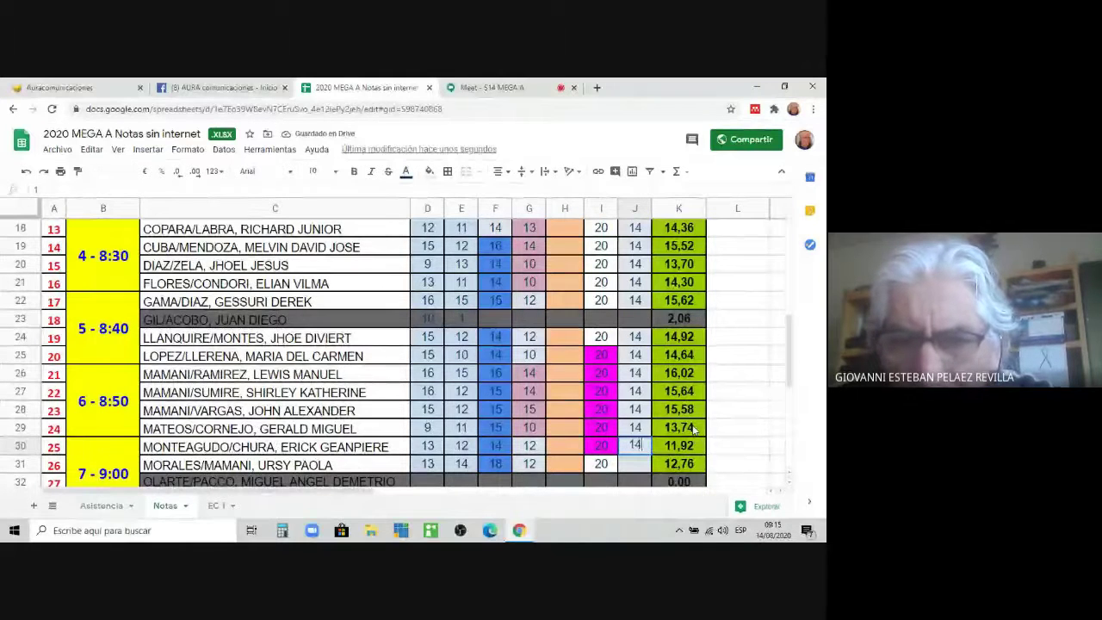
{"action": "key", "text": "Return"}
{"action": "type", "text": "14"}
{"action": "key", "text": "Return"}
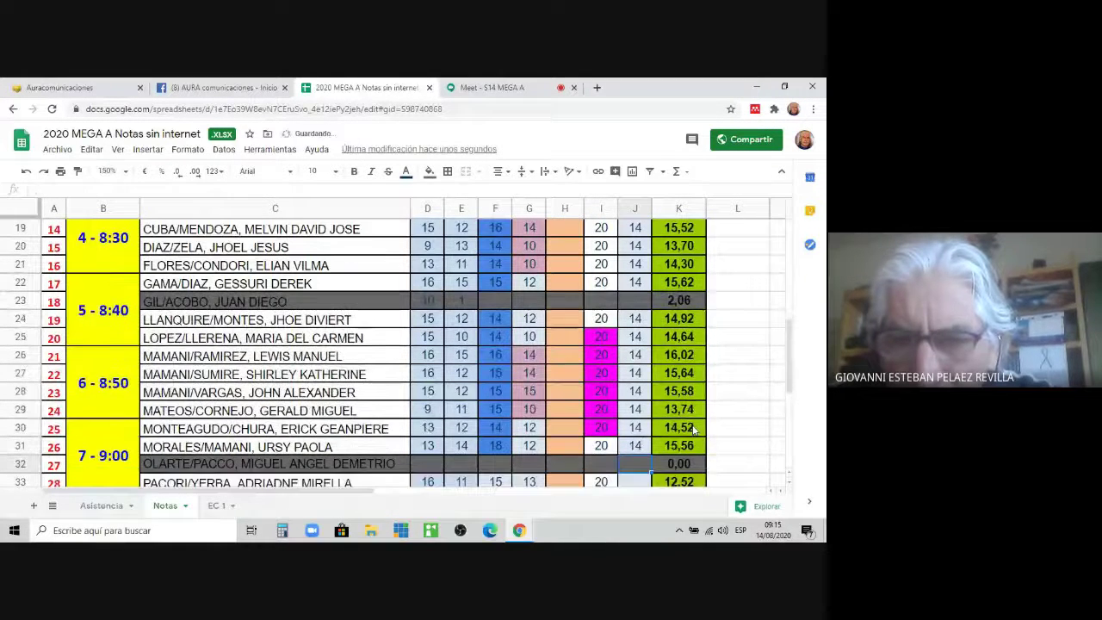
{"action": "key", "text": "Down"}
{"action": "type", "text": "14"}
{"action": "key", "text": "Return"}
{"action": "type", "text": "14"}
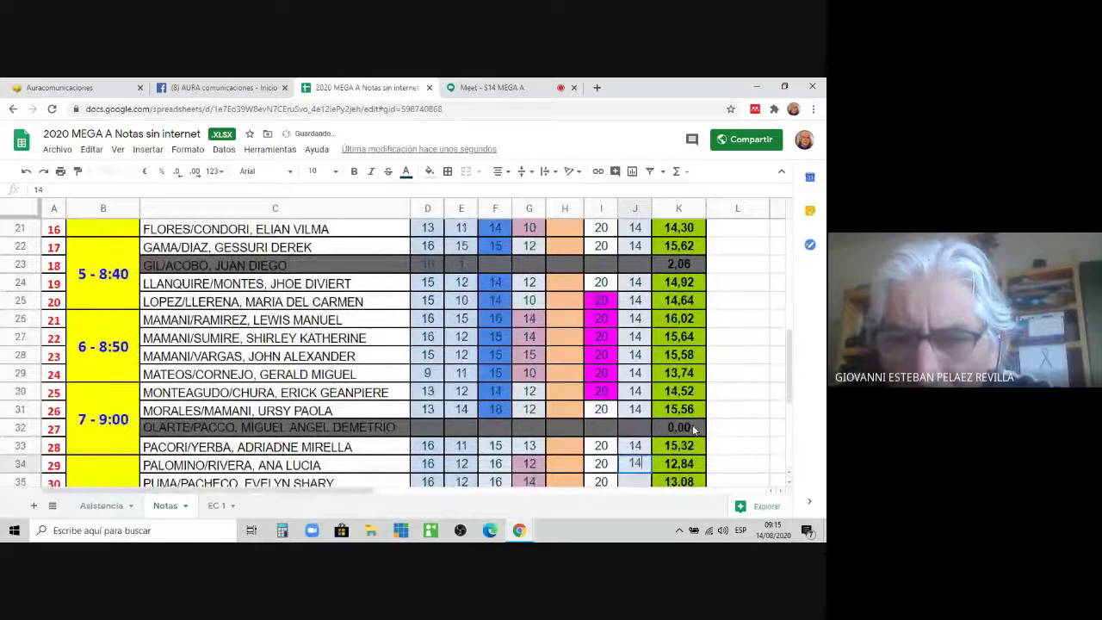
{"action": "key", "text": "Return"}
{"action": "type", "text": "14"}
{"action": "key", "text": "Return"}
{"action": "type", "text": "14"}
{"action": "key", "text": "Return"}
{"action": "type", "text": "1"}
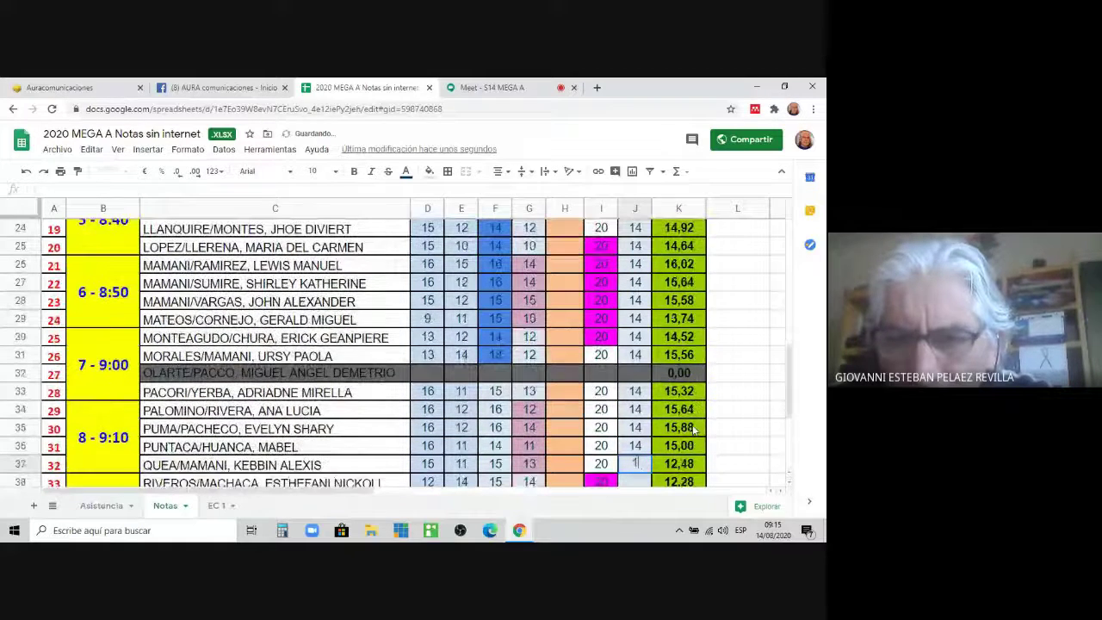
{"action": "type", "text": "4"}
{"action": "key", "text": "Return"}
{"action": "type", "text": "14"}
{"action": "key", "text": "Return"}
{"action": "type", "text": "14"}
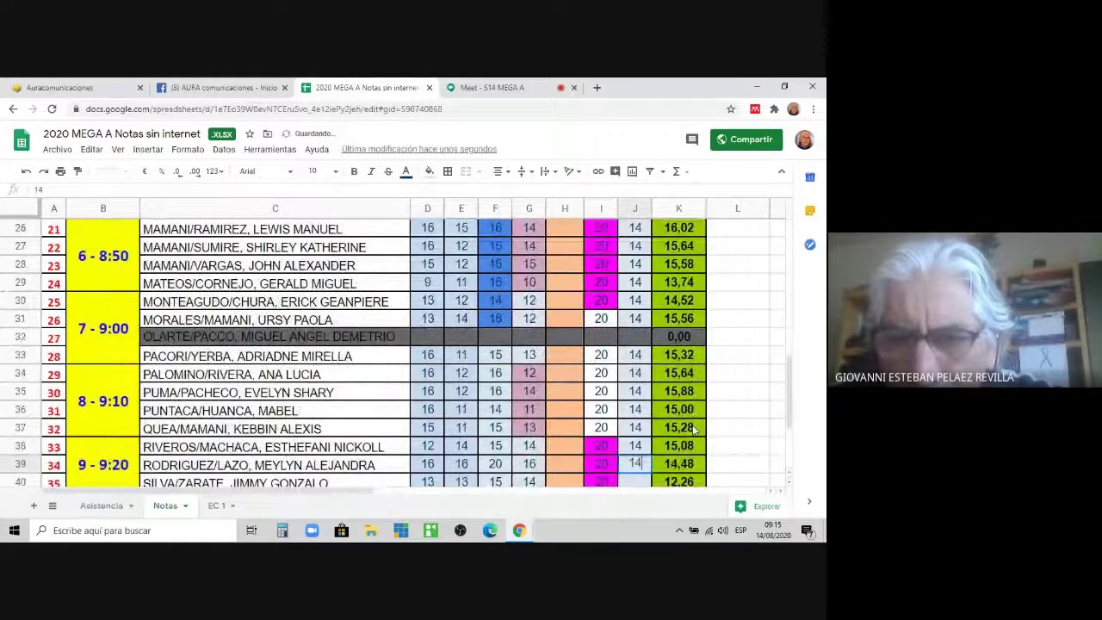
{"action": "key", "text": "Return"}
{"action": "type", "text": "14"}
{"action": "key", "text": "Return"}
{"action": "type", "text": "14"}
{"action": "key", "text": "Return"}
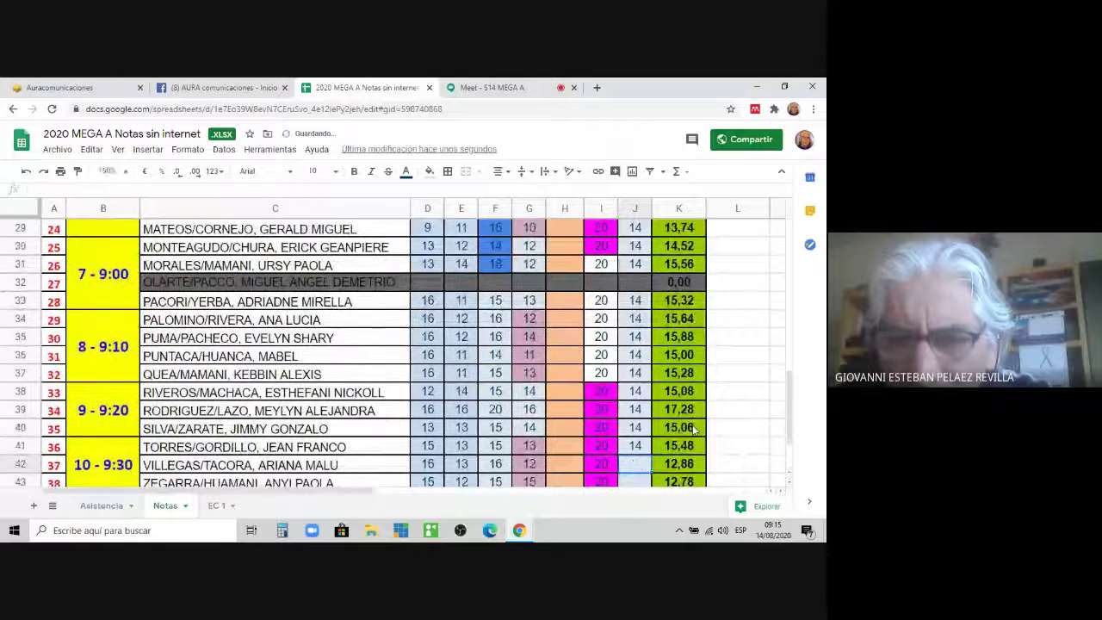
{"action": "type", "text": "14"}
{"action": "key", "text": "Return"}
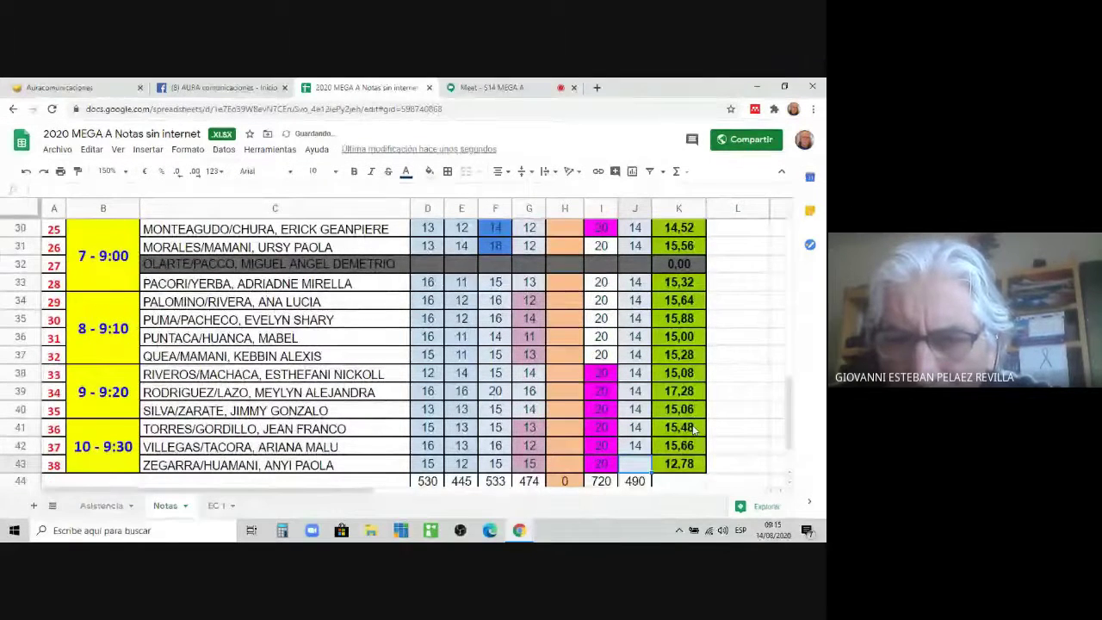
{"action": "type", "text": "14"}
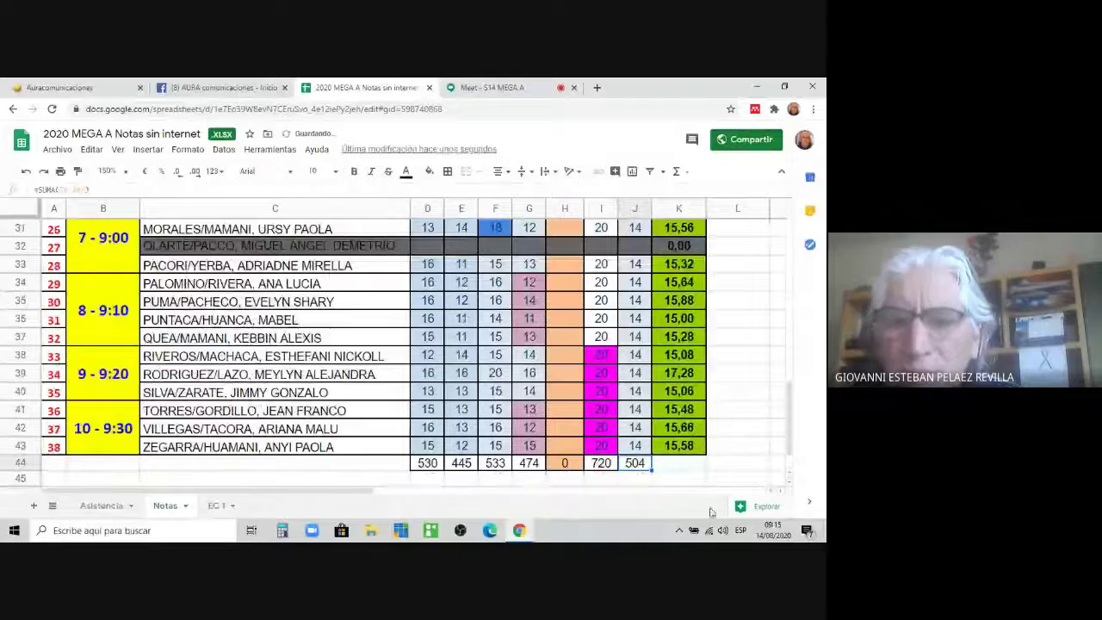
Reduce the students' FINAL grades in column K to one decimal, e.g. 15,64 to 15,6
{"action": "left_click", "coordinate": [628, 252]}
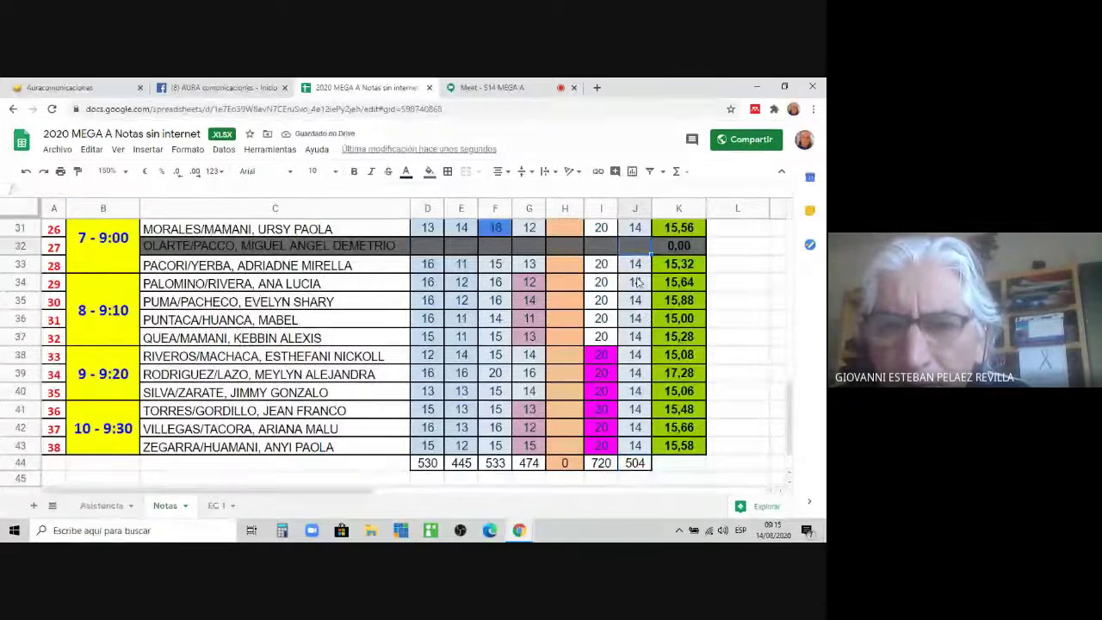
{"action": "scroll", "coordinate": [633, 267], "scroll_direction": "up", "scroll_amount": 3}
{"action": "scroll", "coordinate": [635, 280], "scroll_direction": "up", "scroll_amount": 1}
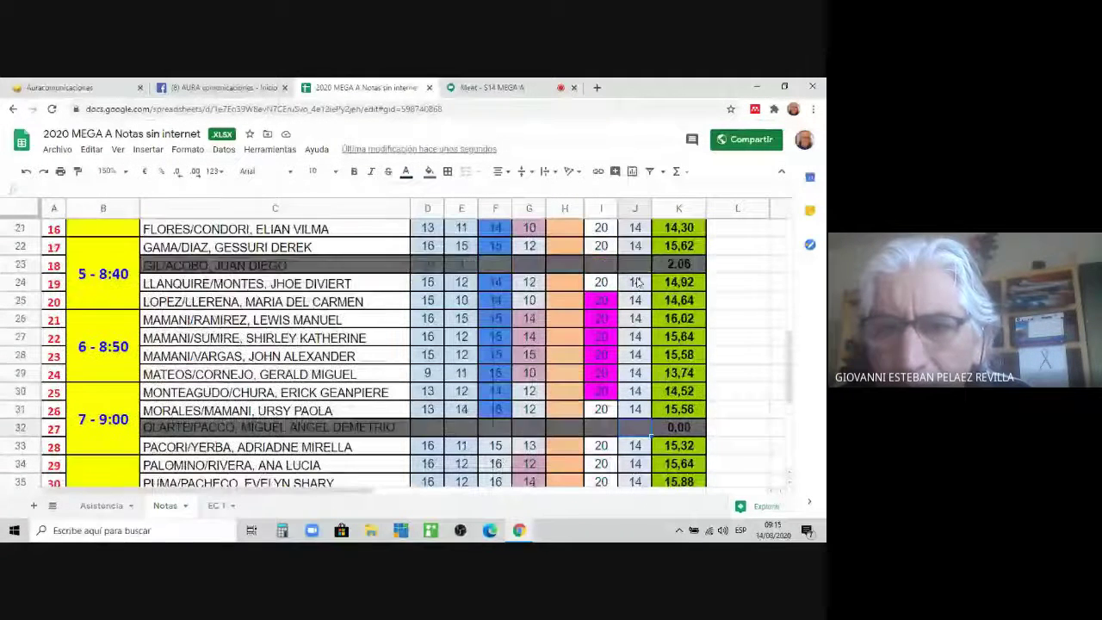
{"action": "scroll", "coordinate": [605, 296], "scroll_direction": "up", "scroll_amount": 2}
{"action": "scroll", "coordinate": [605, 296], "scroll_direction": "up", "scroll_amount": 5}
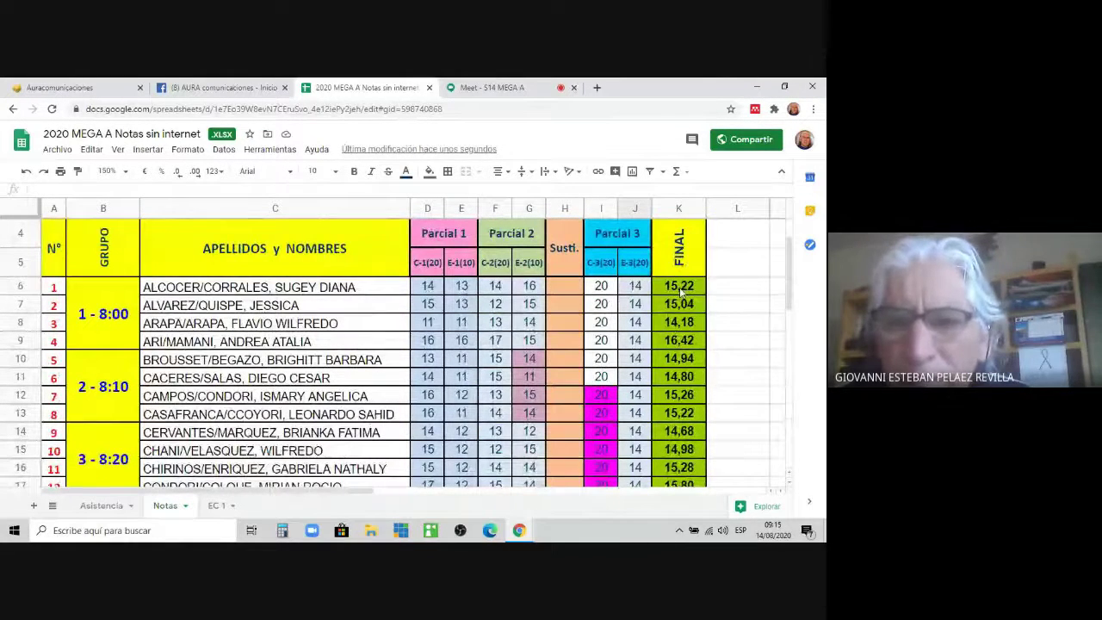
{"action": "left_click_drag", "start_coordinate": [670, 293], "coordinate": [687, 398]}
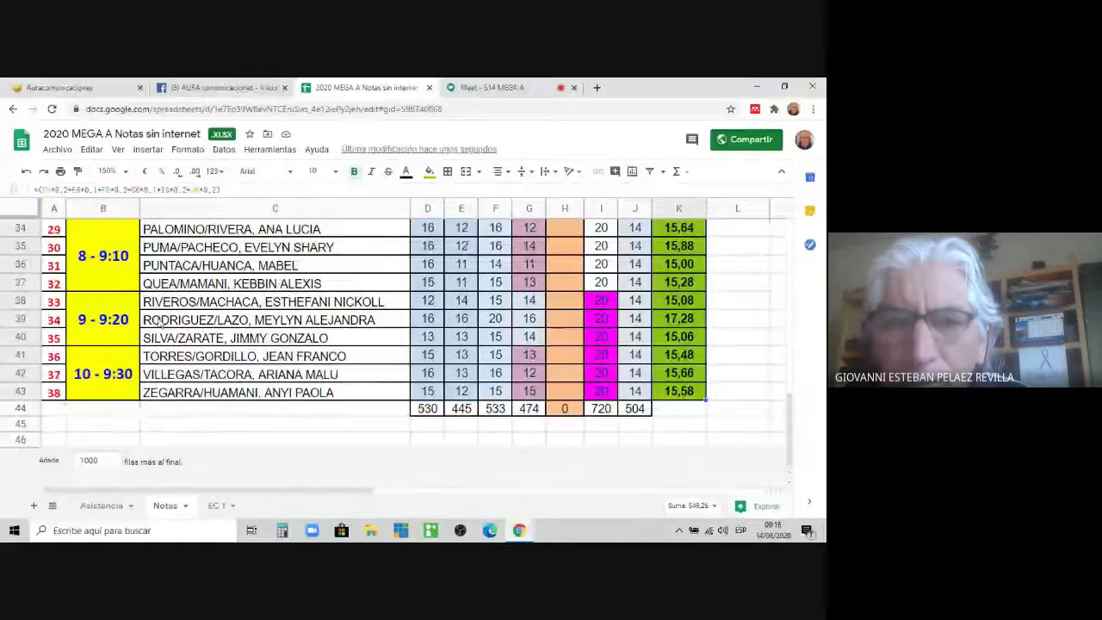
{"action": "left_click", "coordinate": [177, 173]}
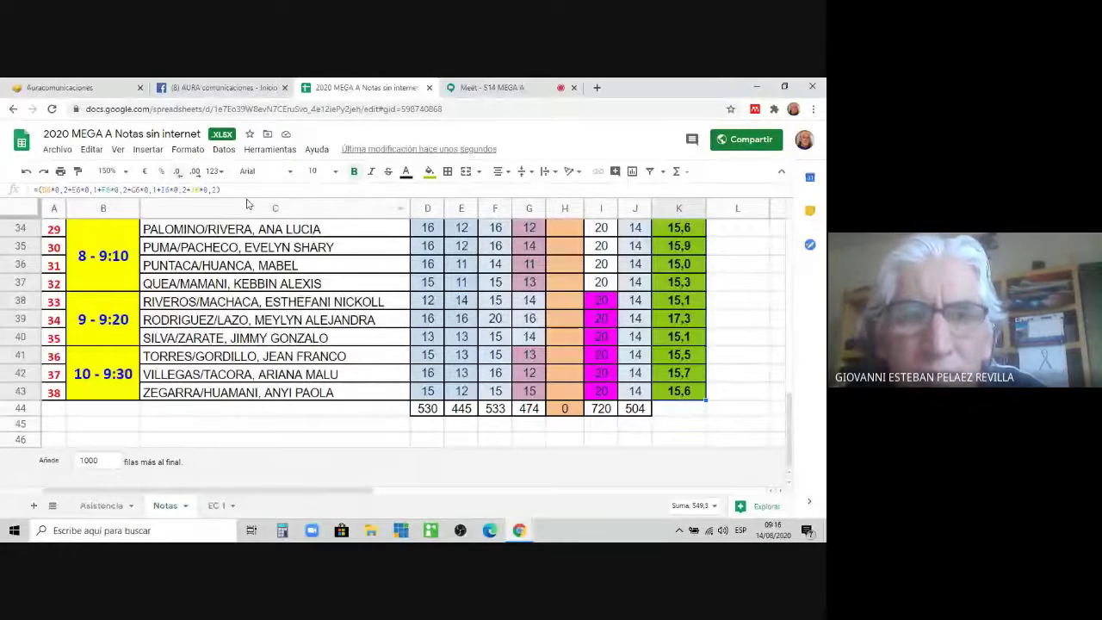
{"action": "left_click", "coordinate": [178, 172]}
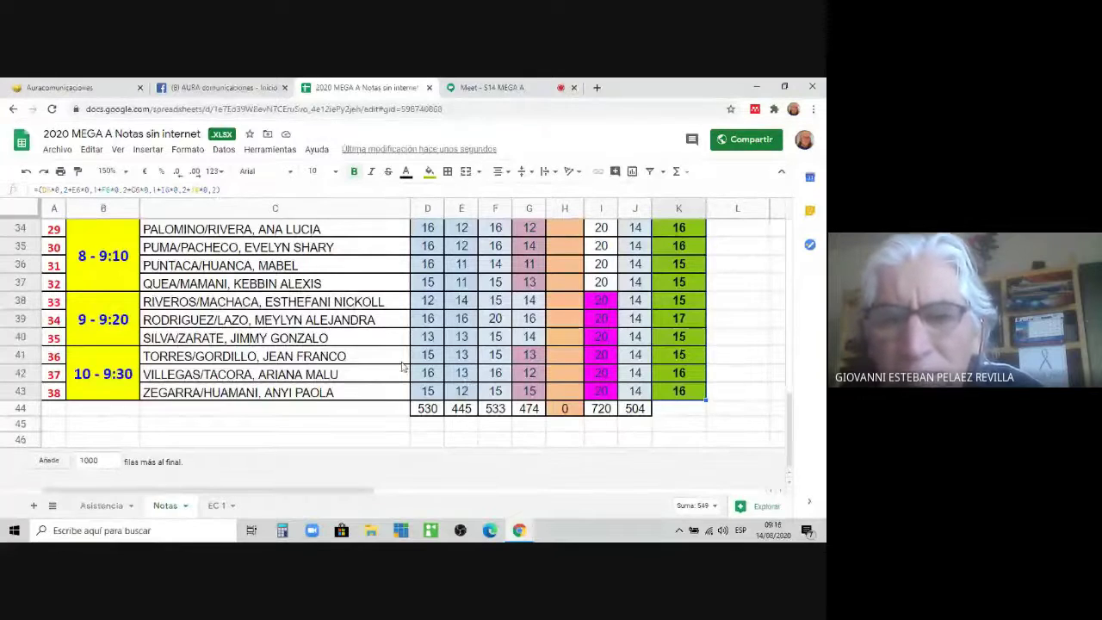
{"action": "scroll", "coordinate": [401, 365], "scroll_direction": "up", "scroll_amount": 1}
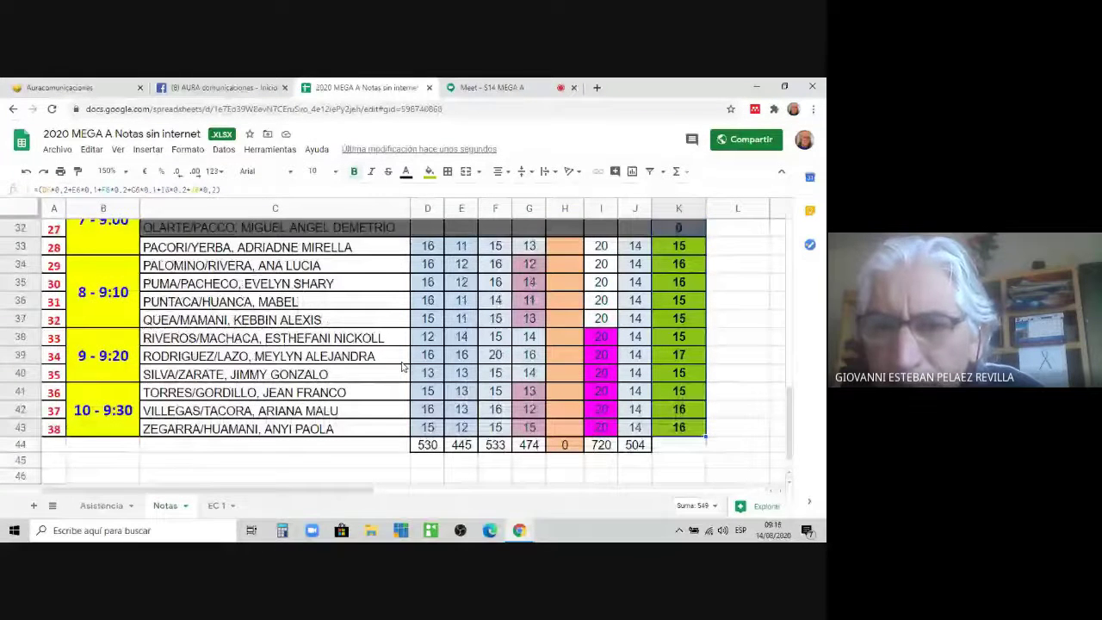
{"action": "scroll", "coordinate": [401, 365], "scroll_direction": "up", "scroll_amount": 5}
{"action": "scroll", "coordinate": [405, 365], "scroll_direction": "up", "scroll_amount": 6}
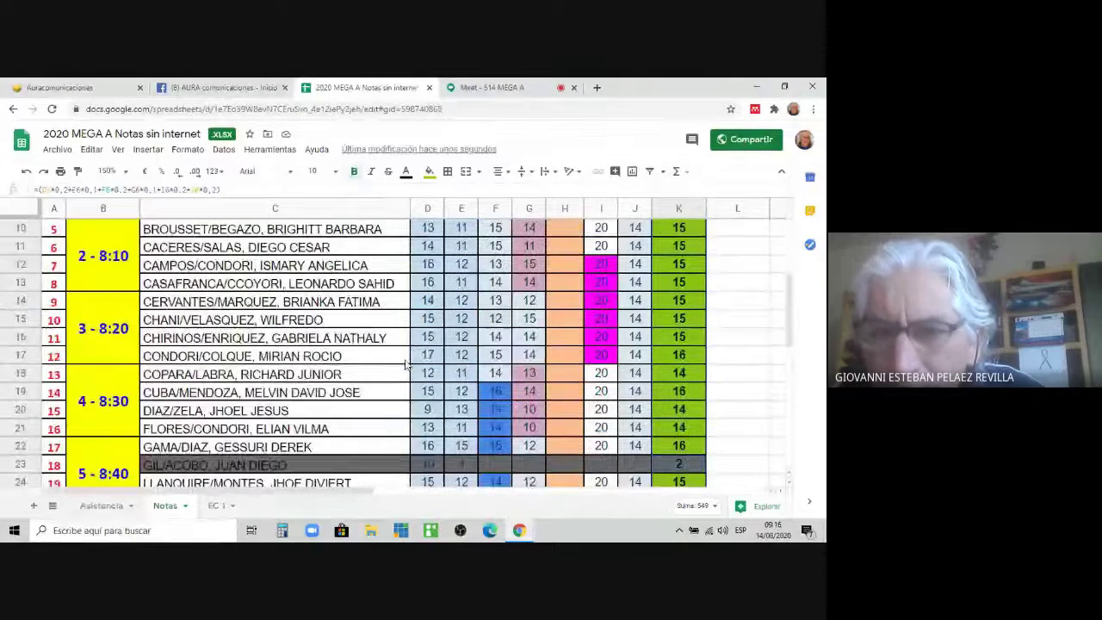
{"action": "scroll", "coordinate": [405, 366], "scroll_direction": "up", "scroll_amount": 4}
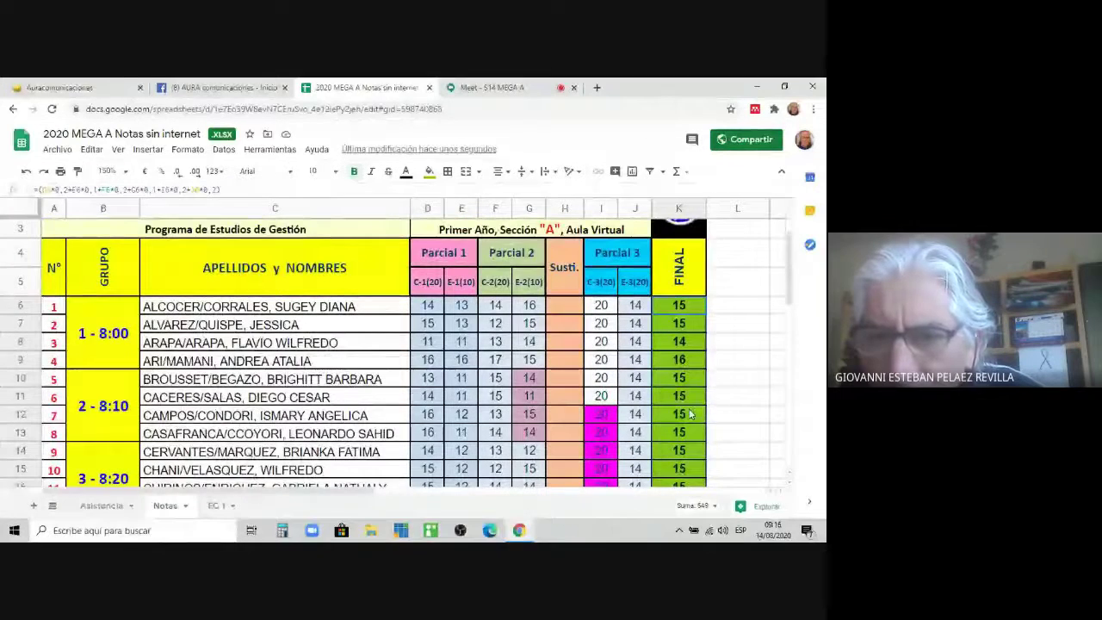
{"action": "scroll", "coordinate": [690, 414], "scroll_direction": "down", "scroll_amount": 1}
{"action": "scroll", "coordinate": [690, 413], "scroll_direction": "down", "scroll_amount": 1}
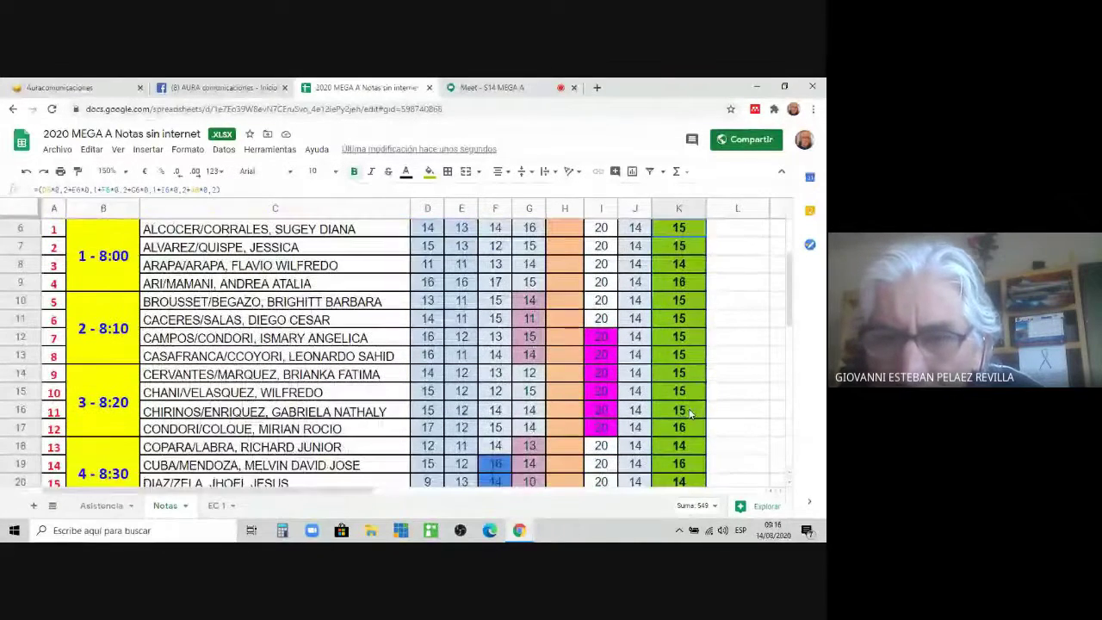
{"action": "scroll", "coordinate": [690, 414], "scroll_direction": "down", "scroll_amount": 1}
{"action": "scroll", "coordinate": [690, 414], "scroll_direction": "down", "scroll_amount": 1}
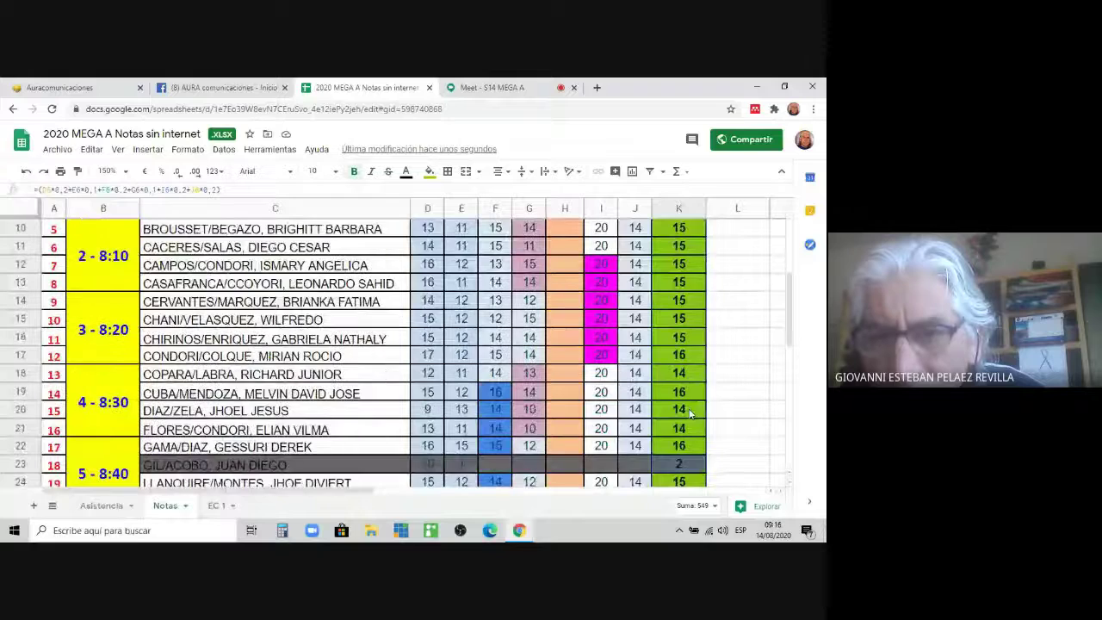
{"action": "scroll", "coordinate": [686, 461], "scroll_direction": "down", "scroll_amount": 1}
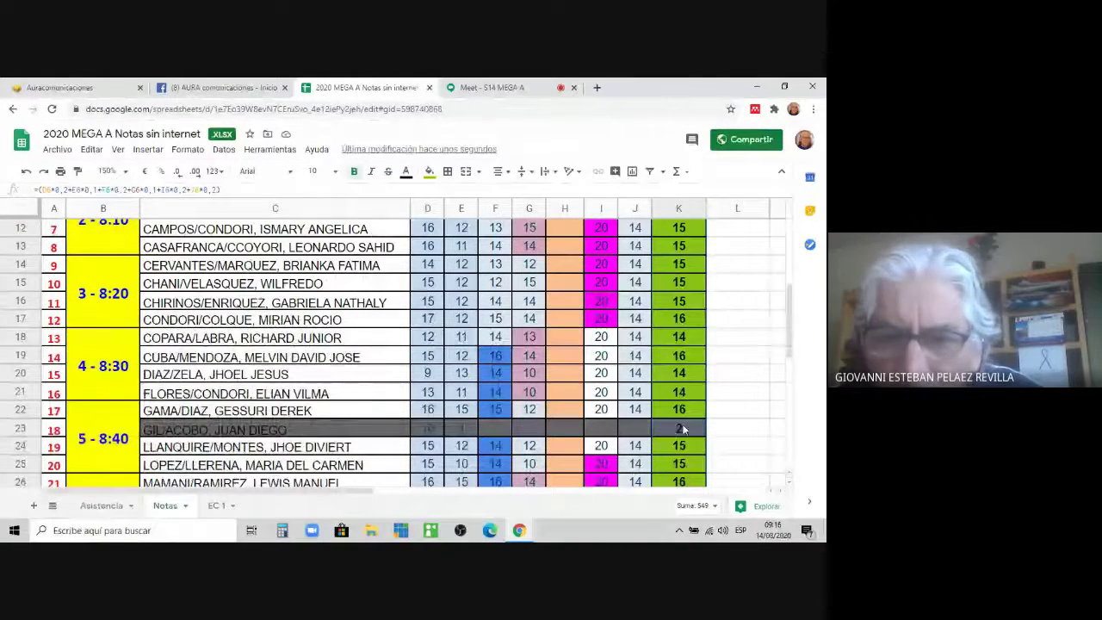
{"action": "scroll", "coordinate": [682, 428], "scroll_direction": "down", "scroll_amount": 3}
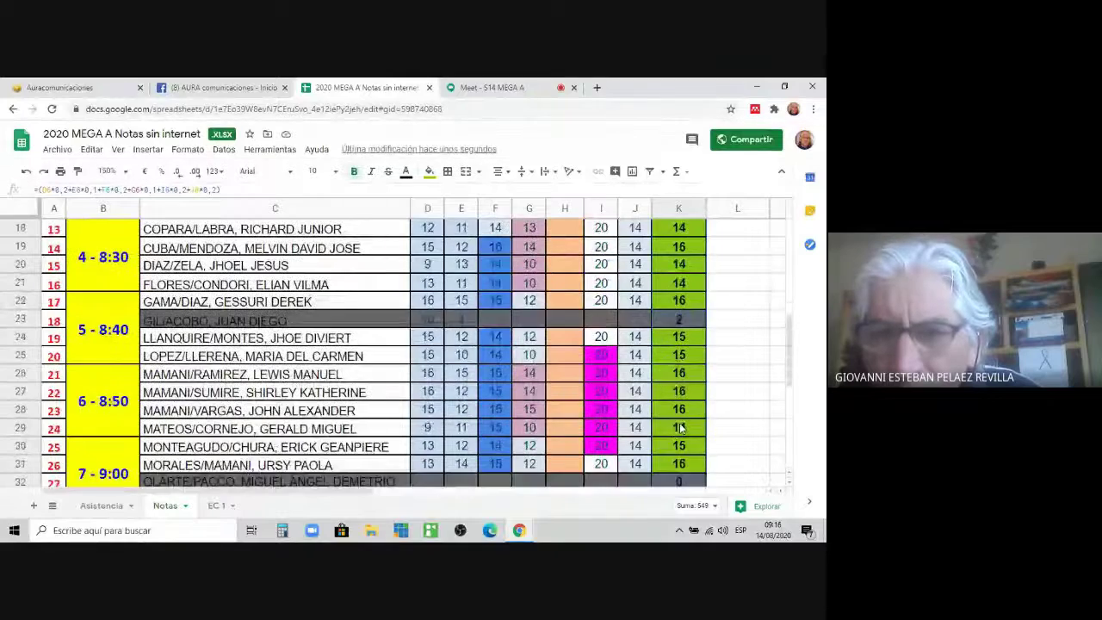
{"action": "scroll", "coordinate": [688, 460], "scroll_direction": "down", "scroll_amount": 2}
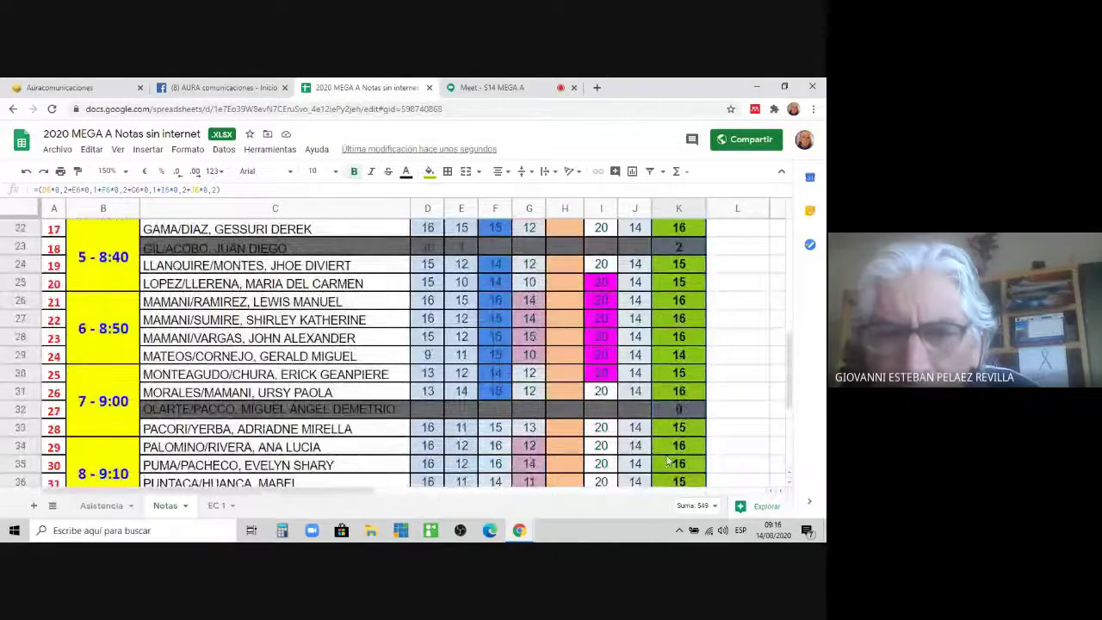
{"action": "scroll", "coordinate": [680, 422], "scroll_direction": "down", "scroll_amount": 2}
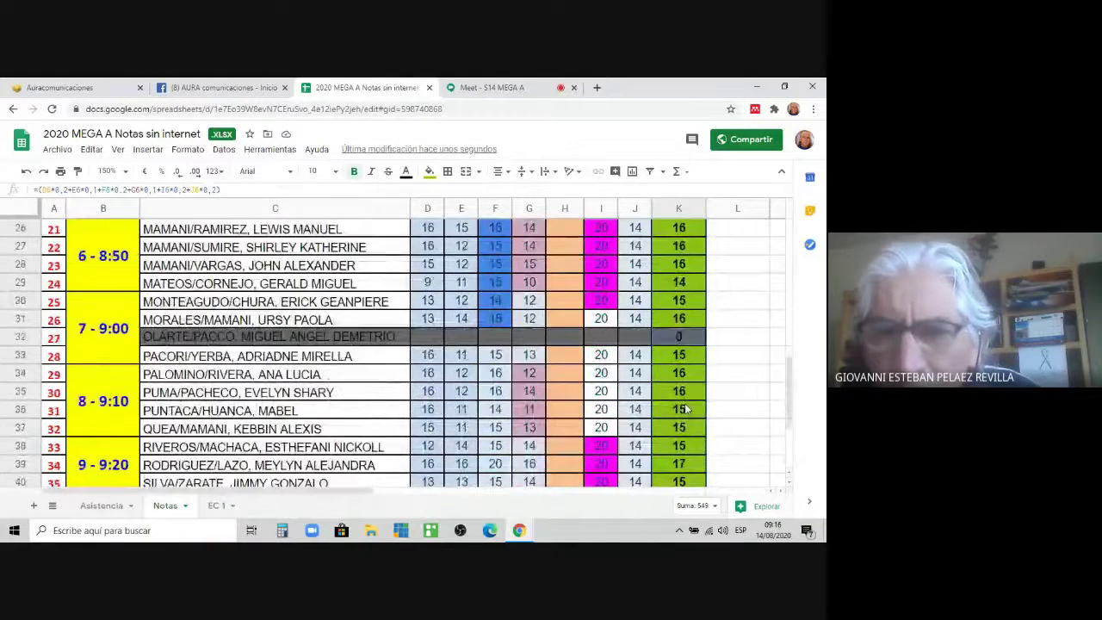
{"action": "scroll", "coordinate": [685, 409], "scroll_direction": "down", "scroll_amount": 3}
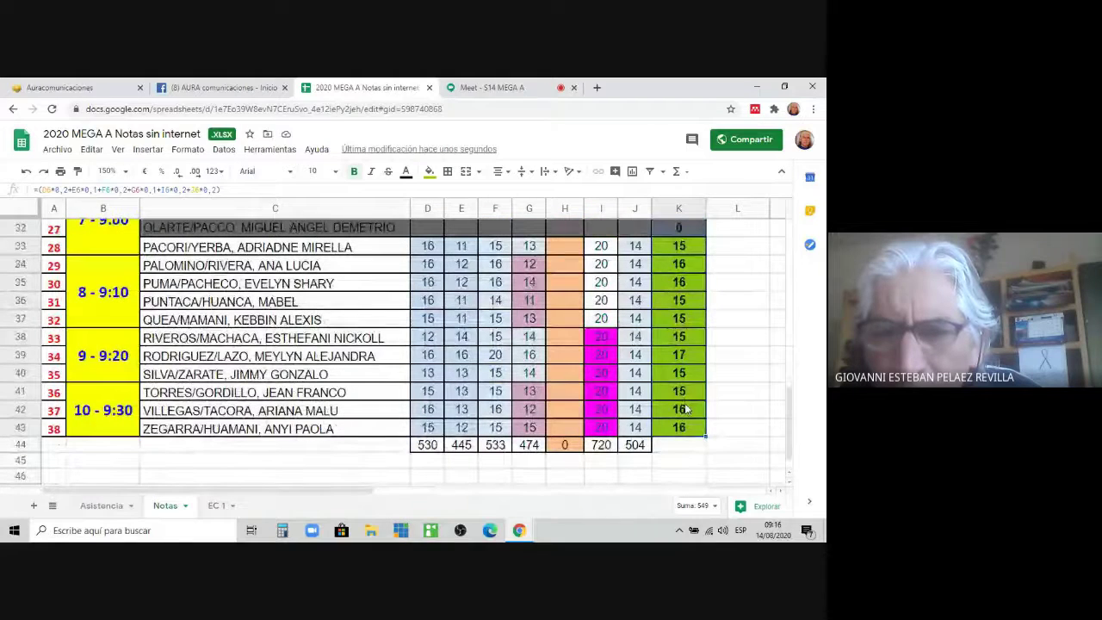
{"action": "scroll", "coordinate": [686, 409], "scroll_direction": "up", "scroll_amount": 2}
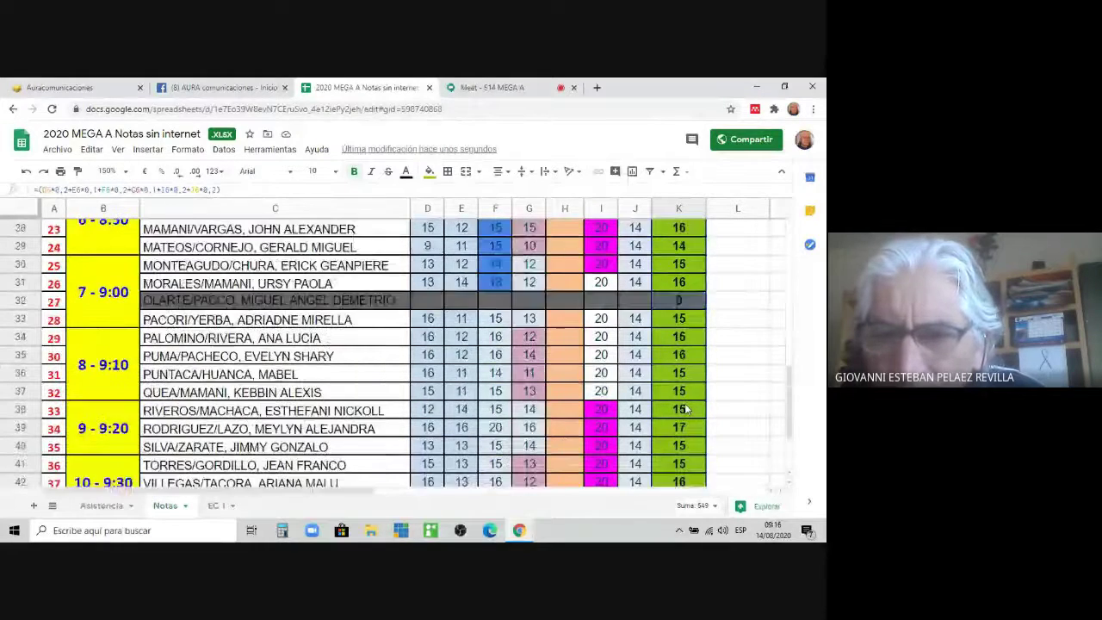
{"action": "scroll", "coordinate": [686, 409], "scroll_direction": "down", "scroll_amount": 1}
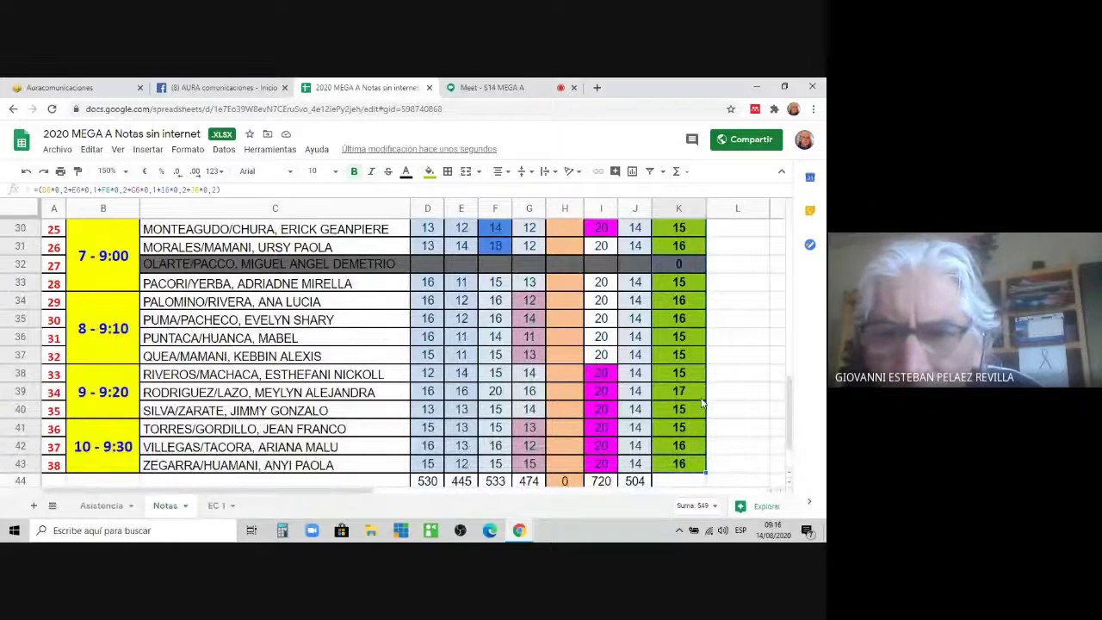
{"action": "scroll", "coordinate": [697, 406], "scroll_direction": "up", "scroll_amount": 3}
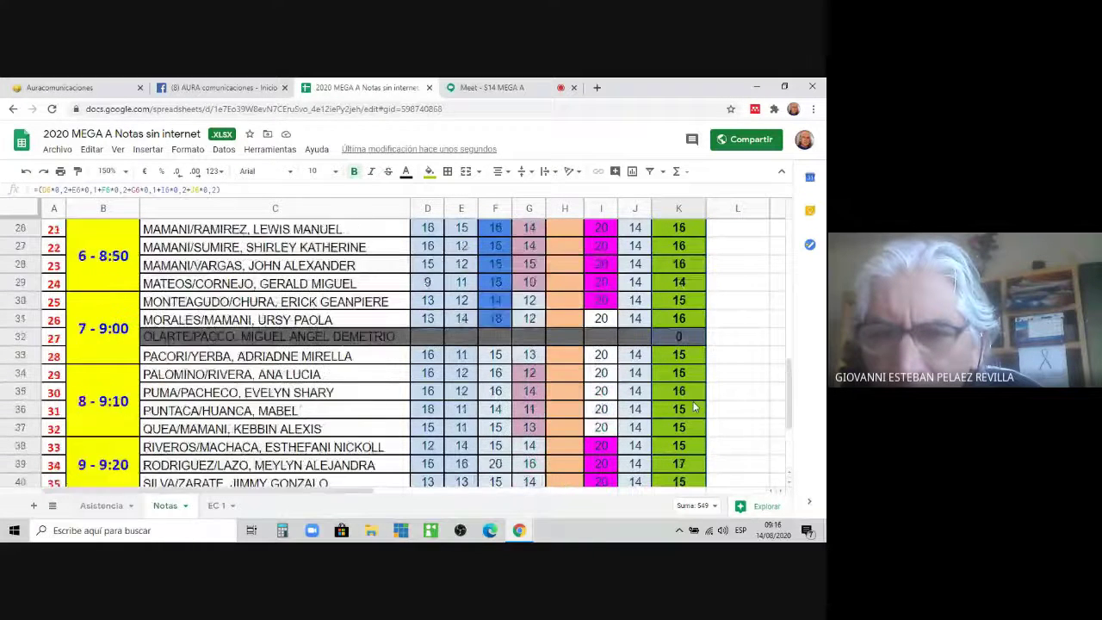
{"action": "scroll", "coordinate": [577, 360], "scroll_direction": "up", "scroll_amount": 1}
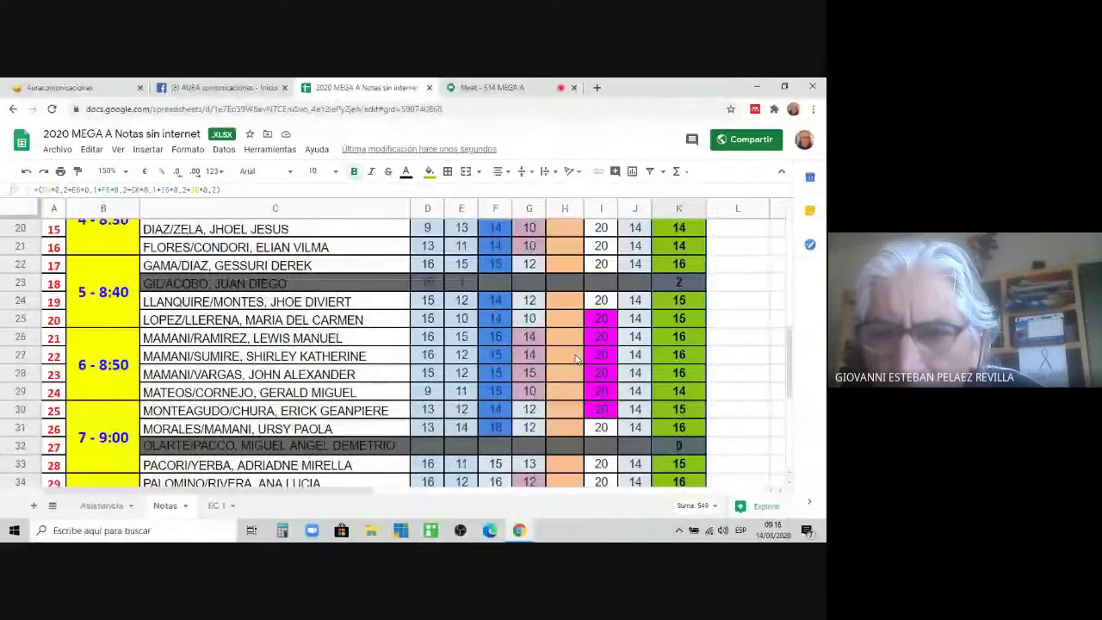
{"action": "scroll", "coordinate": [576, 360], "scroll_direction": "up", "scroll_amount": 3}
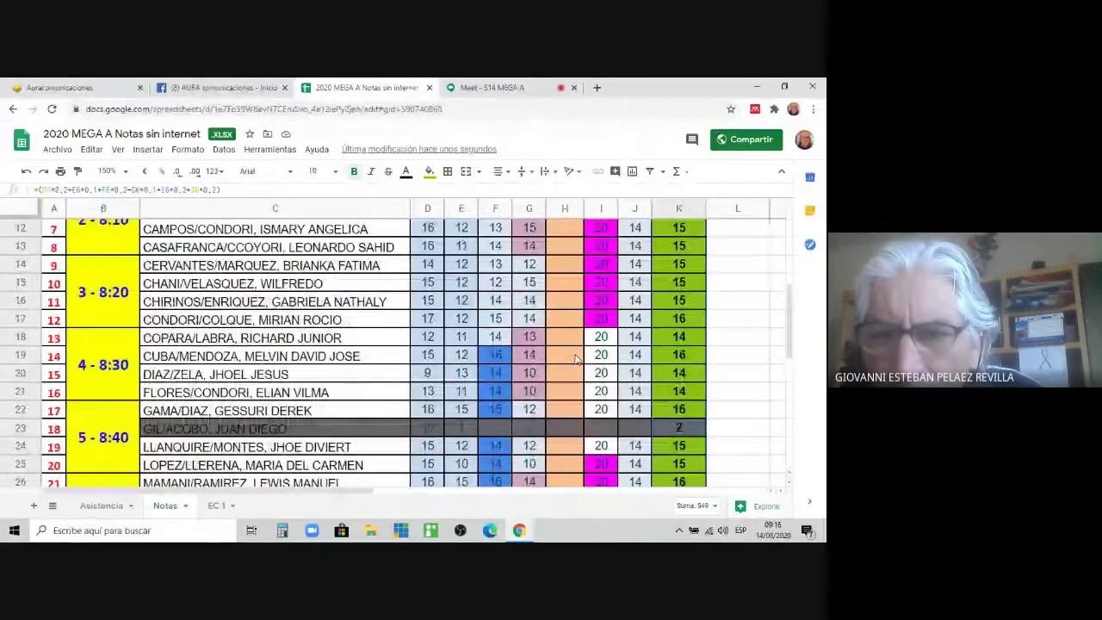
{"action": "scroll", "coordinate": [576, 359], "scroll_direction": "up", "scroll_amount": 2}
{"action": "scroll", "coordinate": [577, 359], "scroll_direction": "up", "scroll_amount": 2}
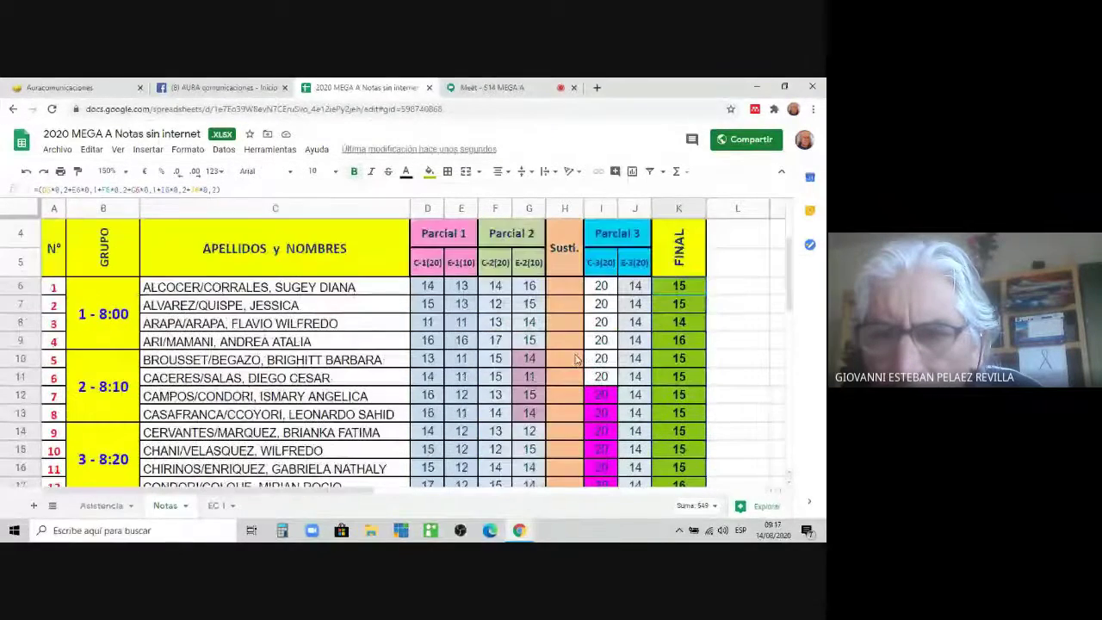
{"action": "scroll", "coordinate": [577, 360], "scroll_direction": "down", "scroll_amount": 1}
{"action": "scroll", "coordinate": [577, 359], "scroll_direction": "down", "scroll_amount": 3}
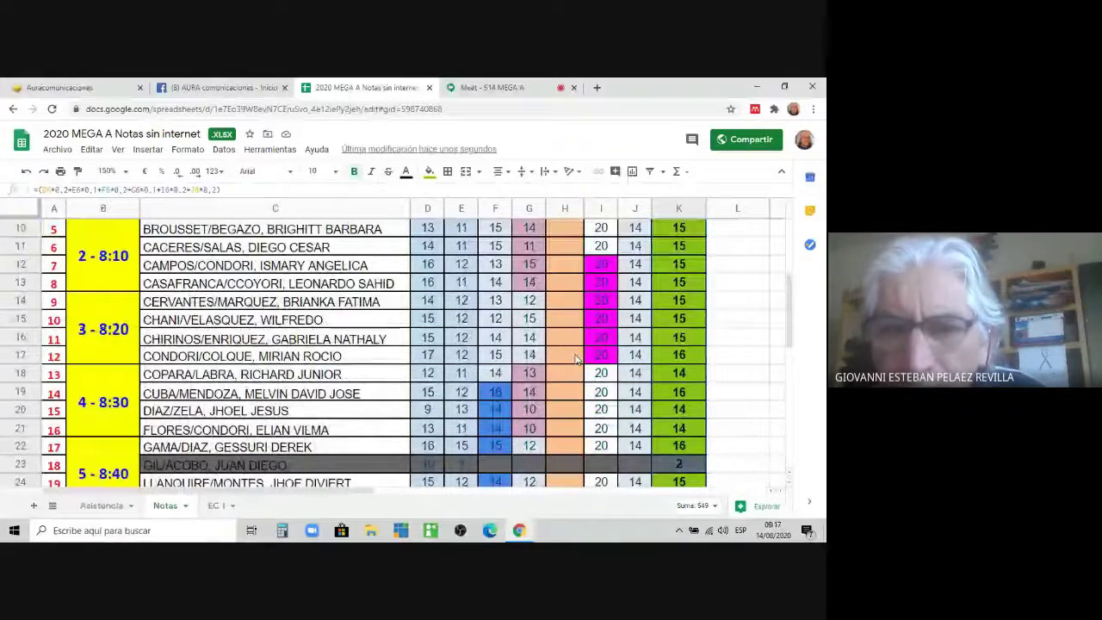
{"action": "scroll", "coordinate": [545, 337], "scroll_direction": "up", "scroll_amount": 5}
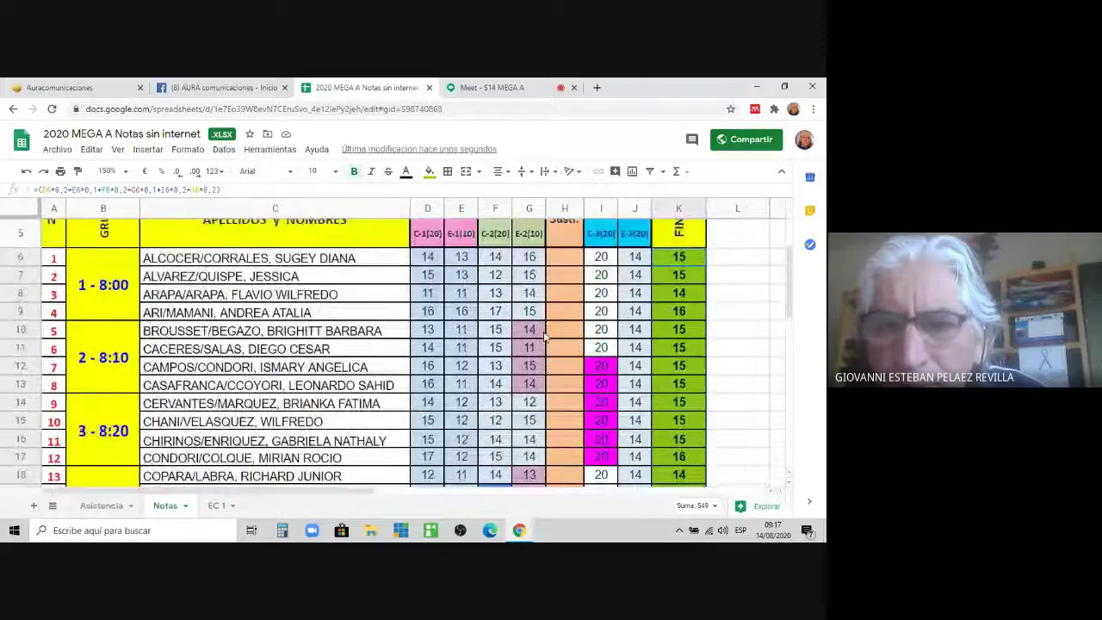
Set E-3 grades of 18 in J6, then 20 and 17 for the following students
{"action": "key", "text": "Home"}
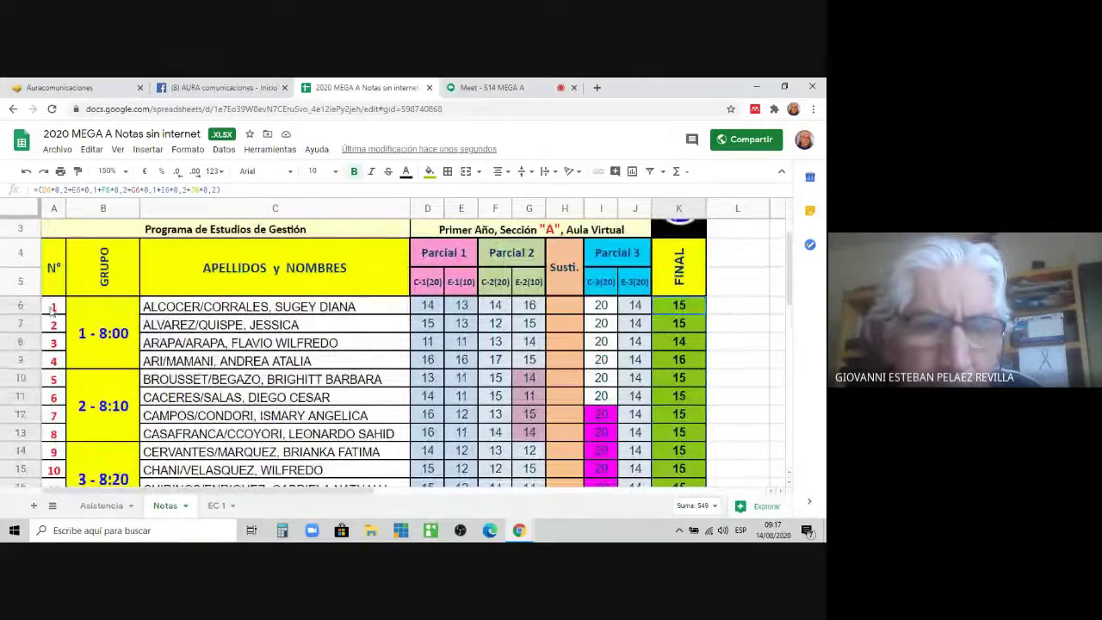
{"action": "left_click", "coordinate": [678, 310]}
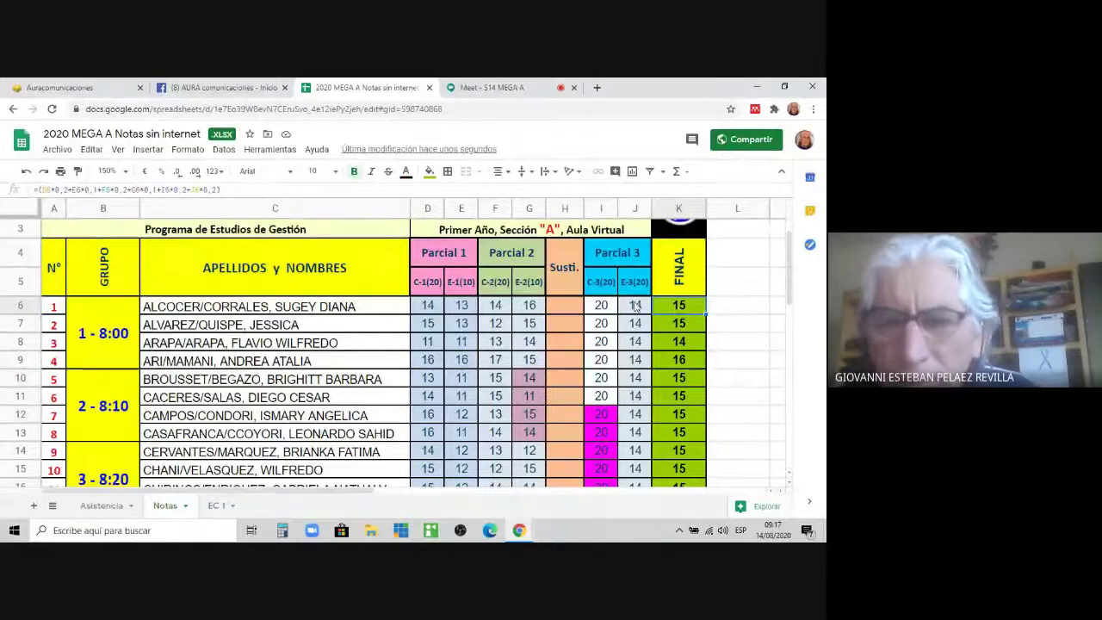
{"action": "left_click", "coordinate": [634, 305]}
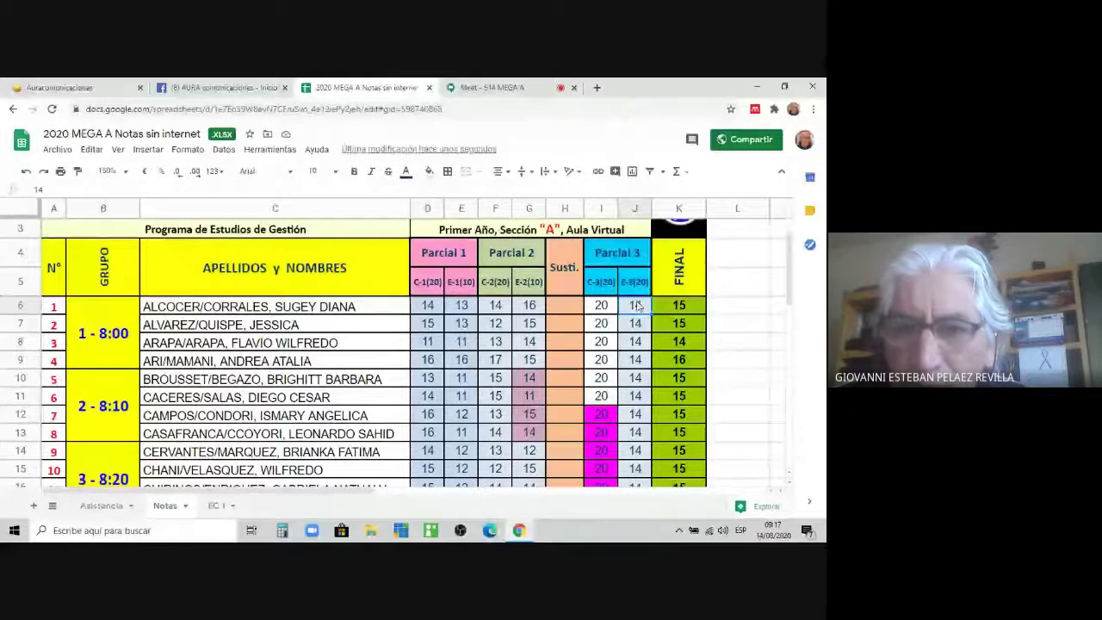
{"action": "type", "text": "18"}
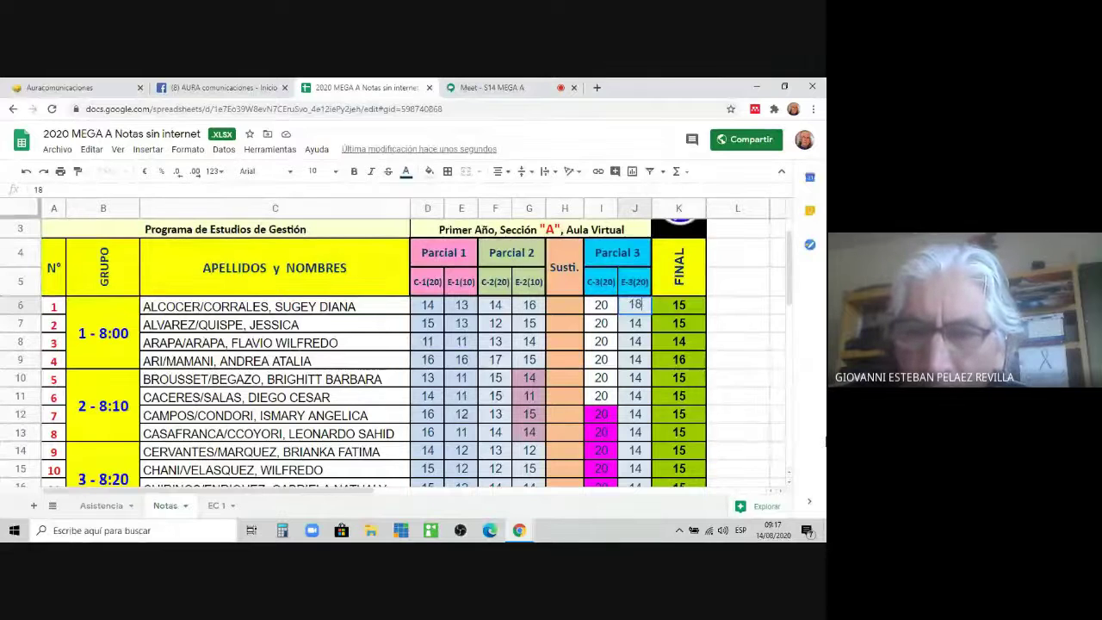
{"action": "key", "text": "Return"}
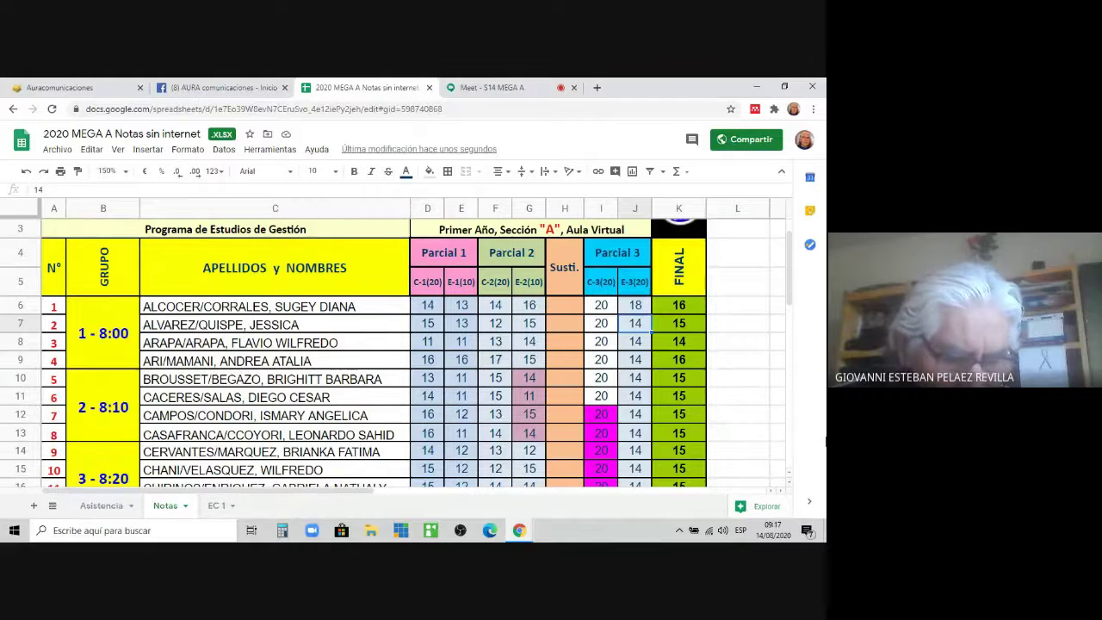
{"action": "key", "text": "Down"}
{"action": "key", "text": "Down"}
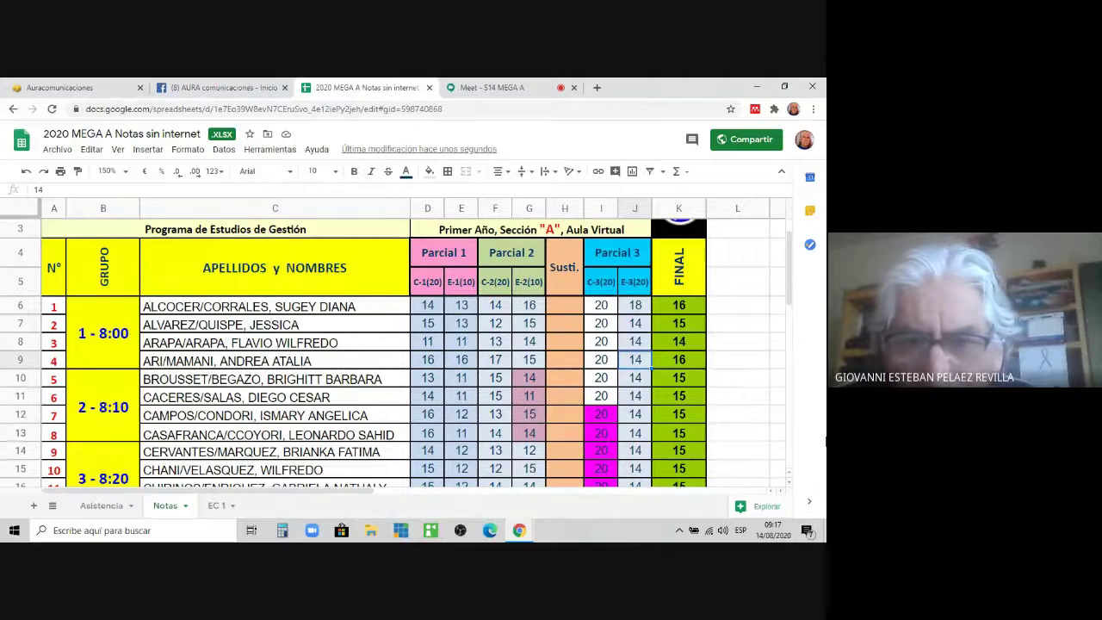
{"action": "type", "text": "20"}
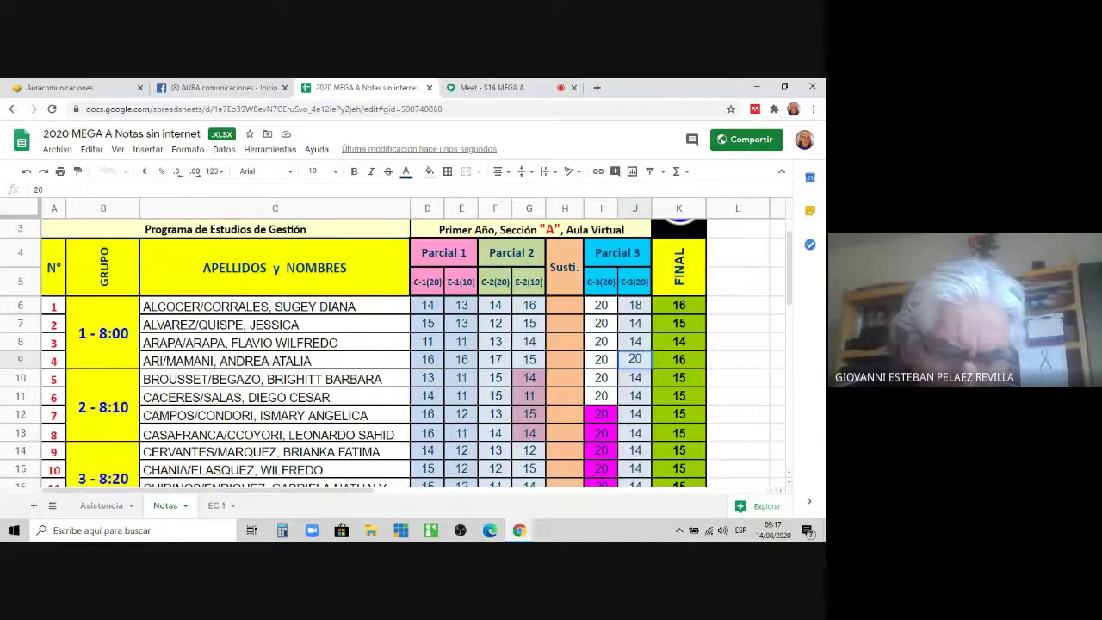
{"action": "key", "text": "Return"}
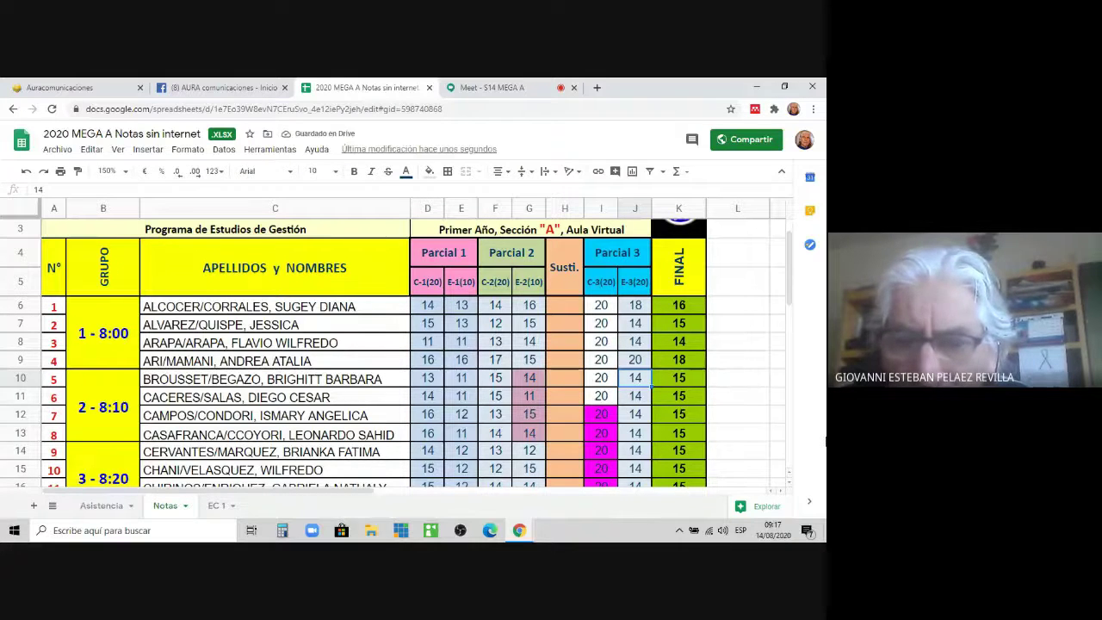
{"action": "type", "text": "17"}
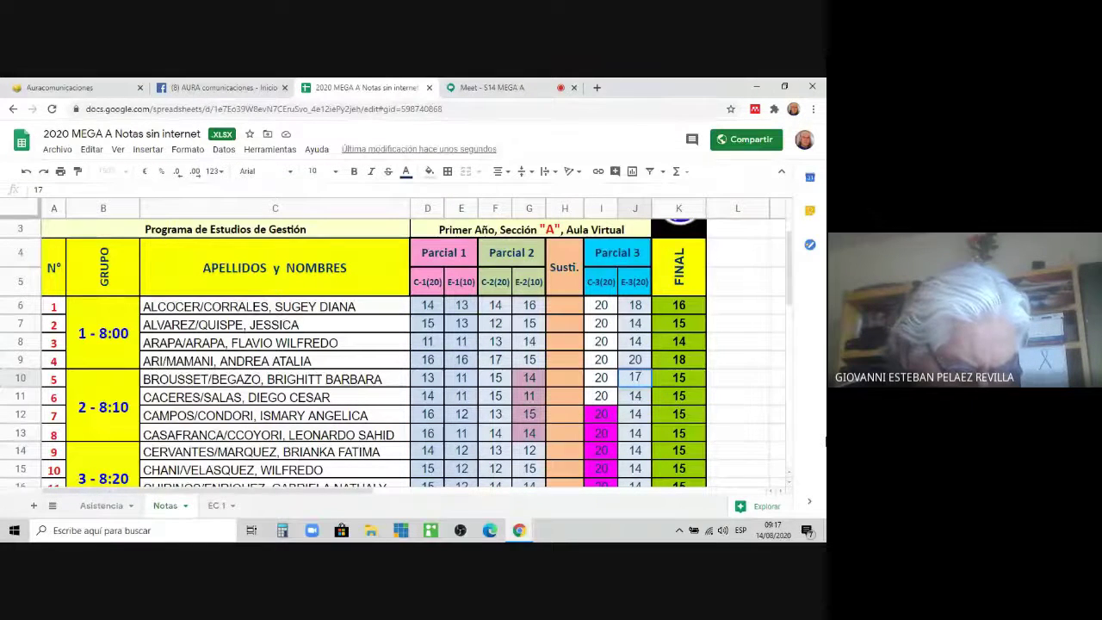
{"action": "key", "text": "Return"}
Raise row 15's E-3 grade to 16 and row 19's to 19
{"action": "key", "text": "Down"}
{"action": "key", "text": "Down"}
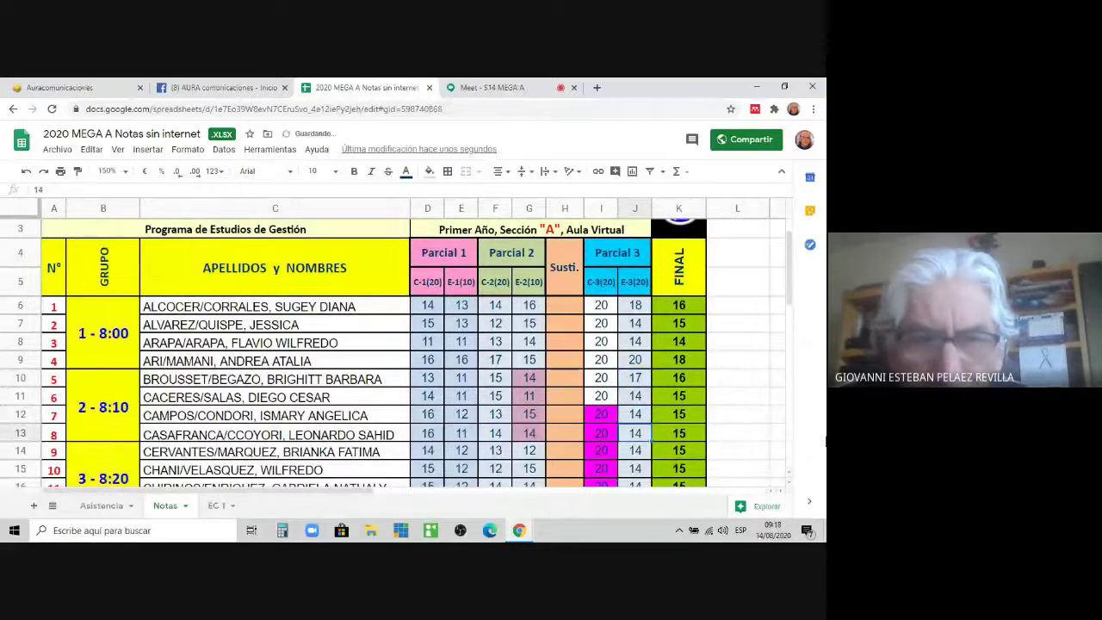
{"action": "key", "text": "Down"}
{"action": "key", "text": "Down"}
{"action": "key", "text": "Down"}
{"action": "key", "text": "Up"}
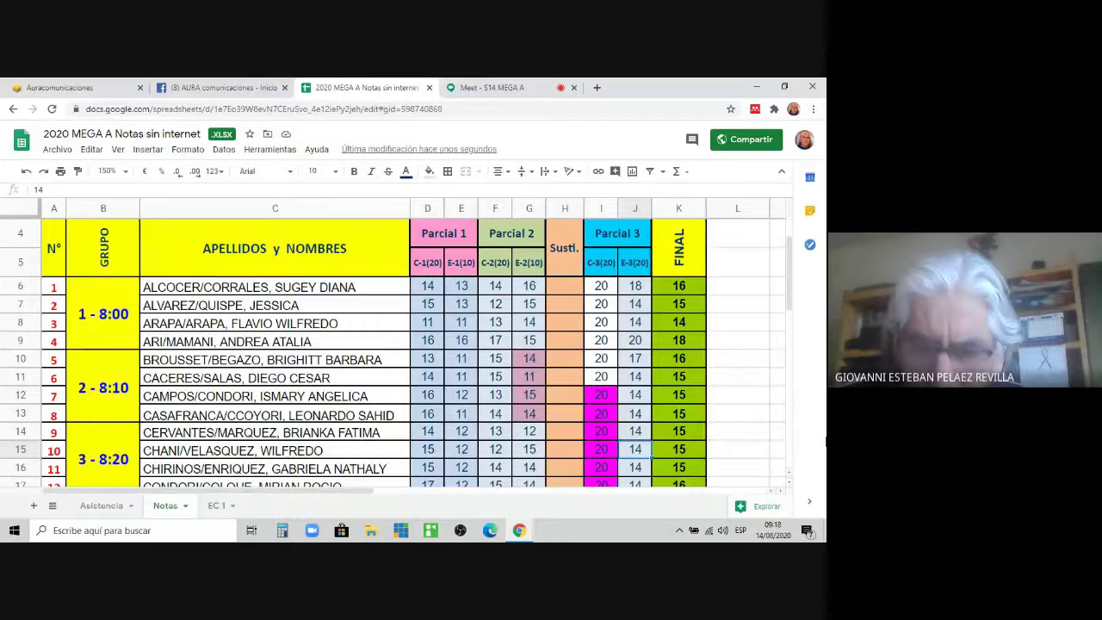
{"action": "type", "text": "16"}
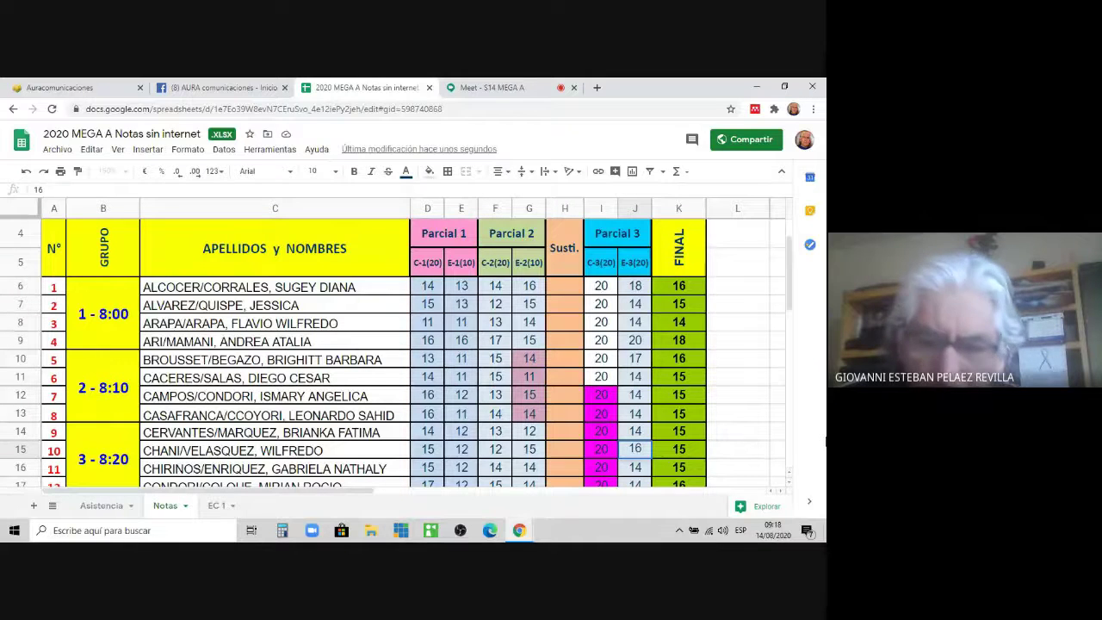
{"action": "key", "text": "Return"}
{"action": "key", "text": "Return"}
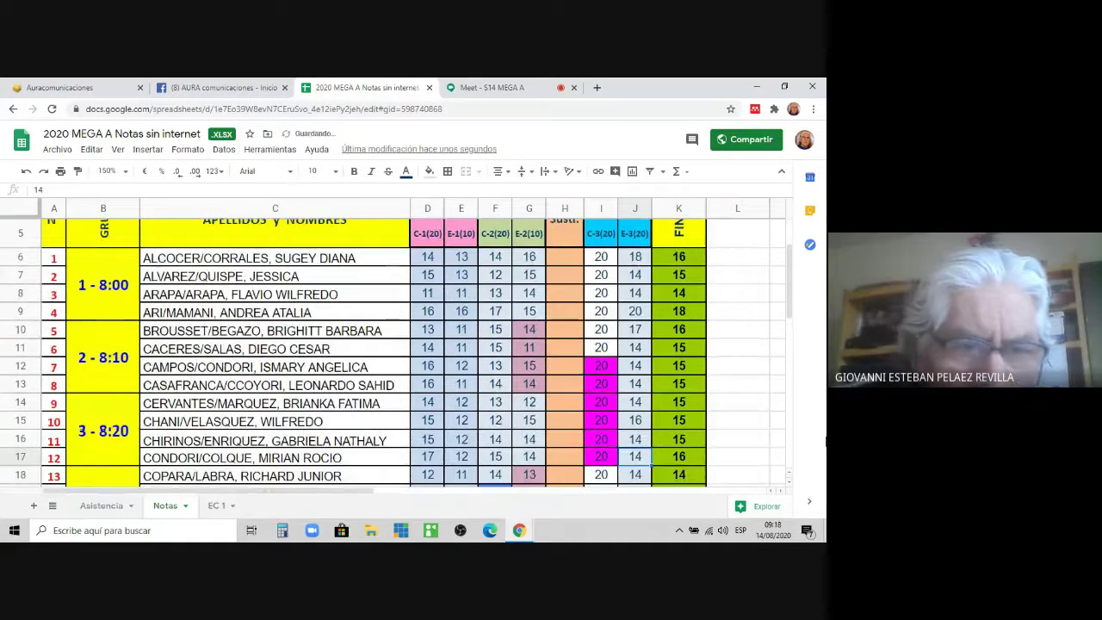
{"action": "key", "text": "Down"}
{"action": "key", "text": "Down"}
{"action": "key", "text": "Down"}
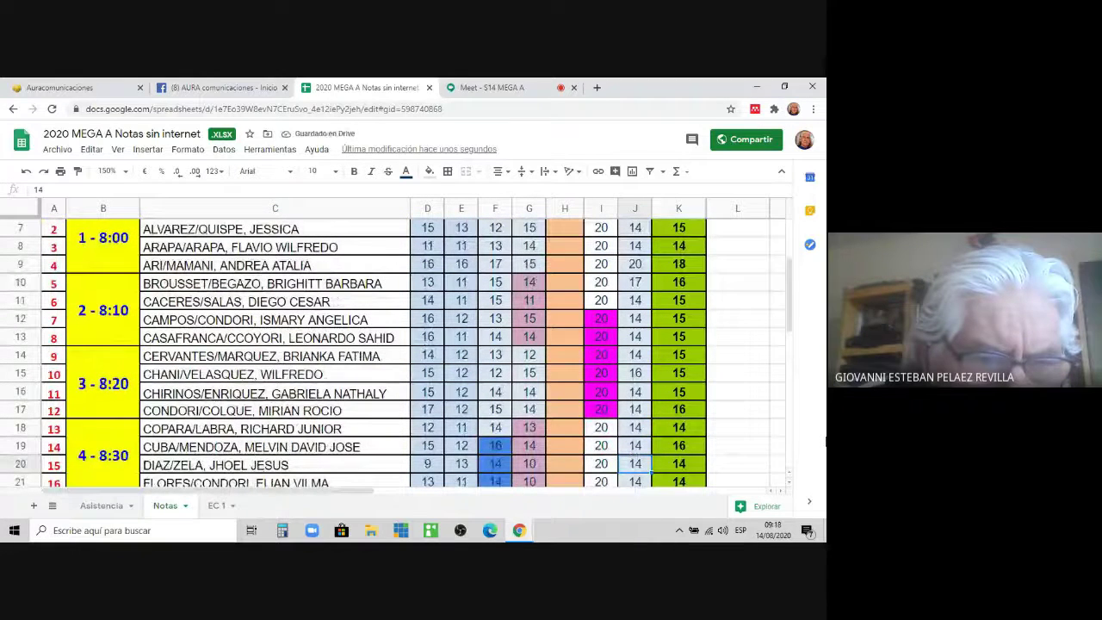
{"action": "key", "text": "Down"}
{"action": "key", "text": "Up"}
{"action": "key", "text": "Up"}
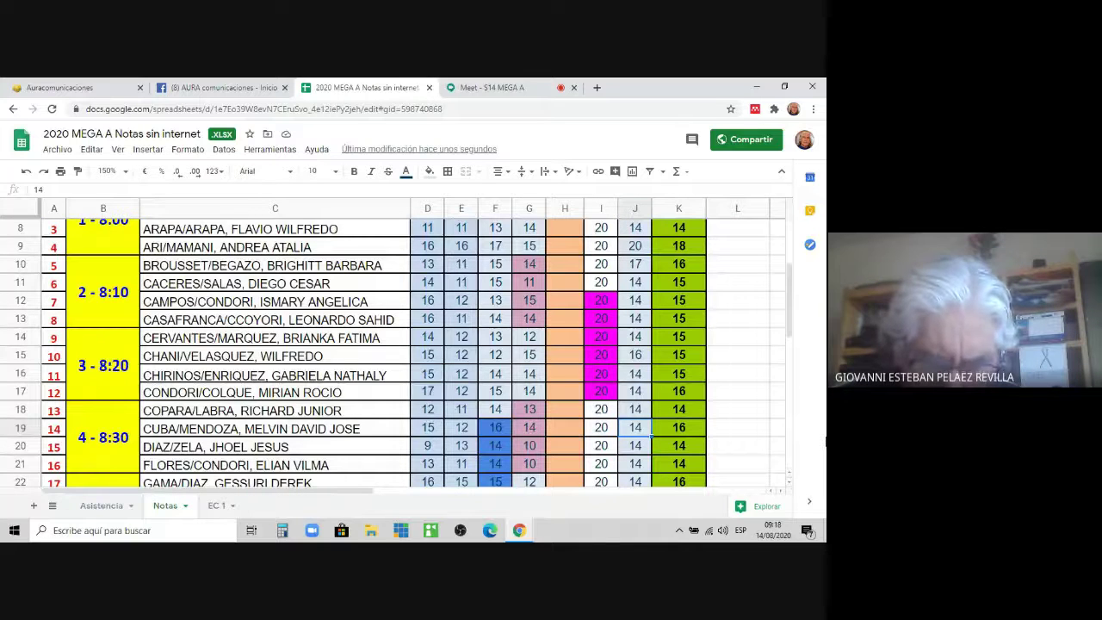
{"action": "type", "text": "19"}
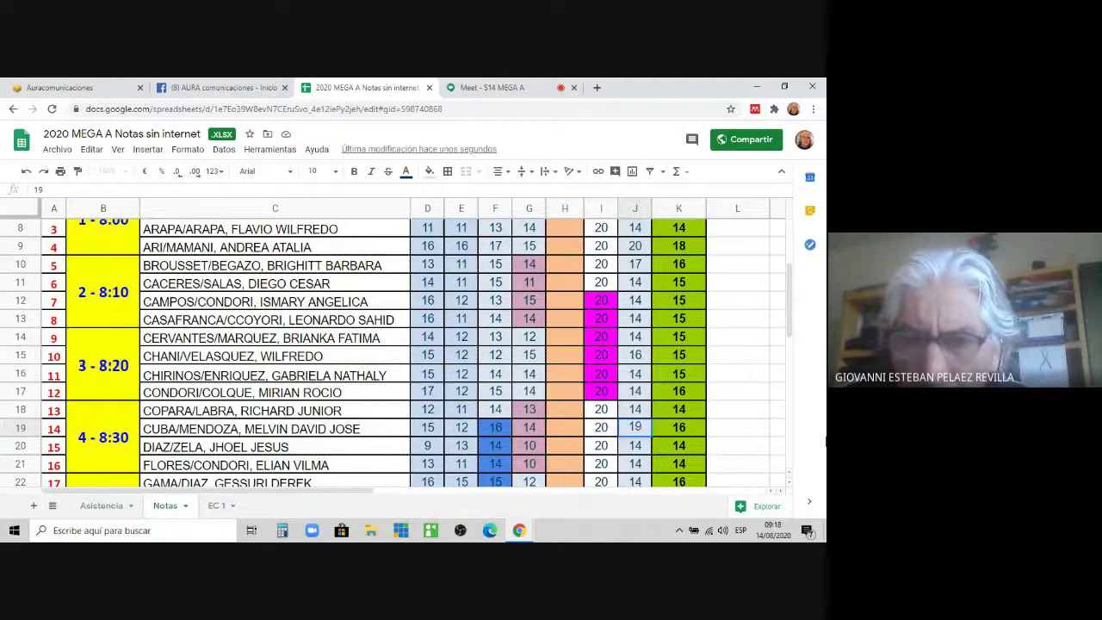
{"action": "key", "text": "Return"}
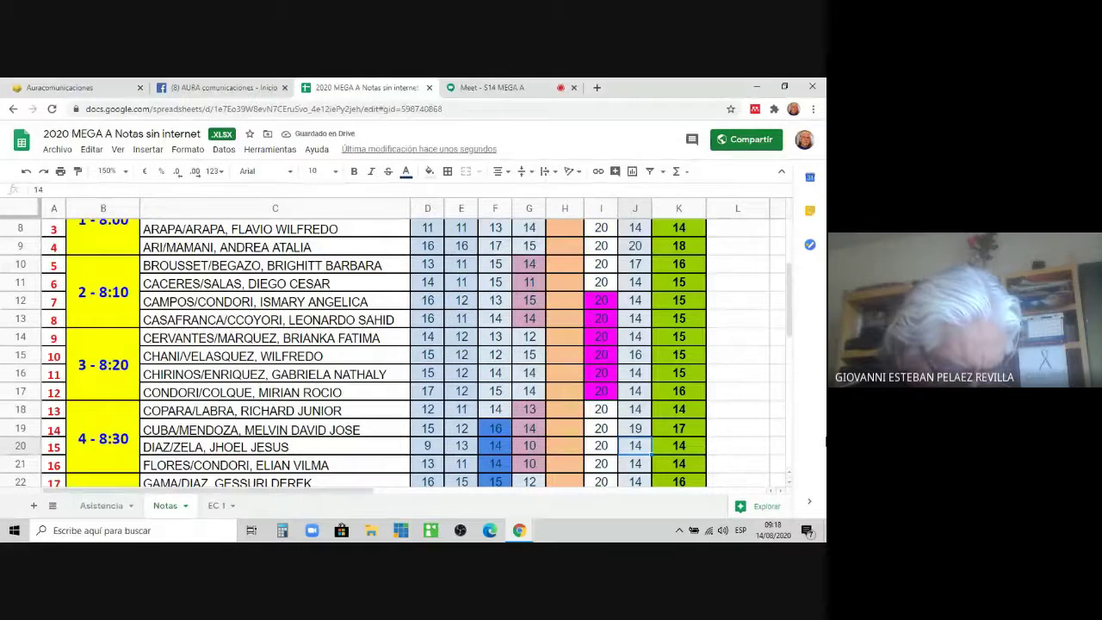
Change the E-3 grades to 15 in J31, 18 in J33 and 15 in J36
{"action": "key", "text": "Down"}
{"action": "key", "text": "Down"}
{"action": "key", "text": "Down"}
{"action": "key", "text": "Down"}
{"action": "key", "text": "Down"}
{"action": "key", "text": "Down"}
{"action": "key", "text": "Down"}
{"action": "key", "text": "Down"}
{"action": "key", "text": "Down"}
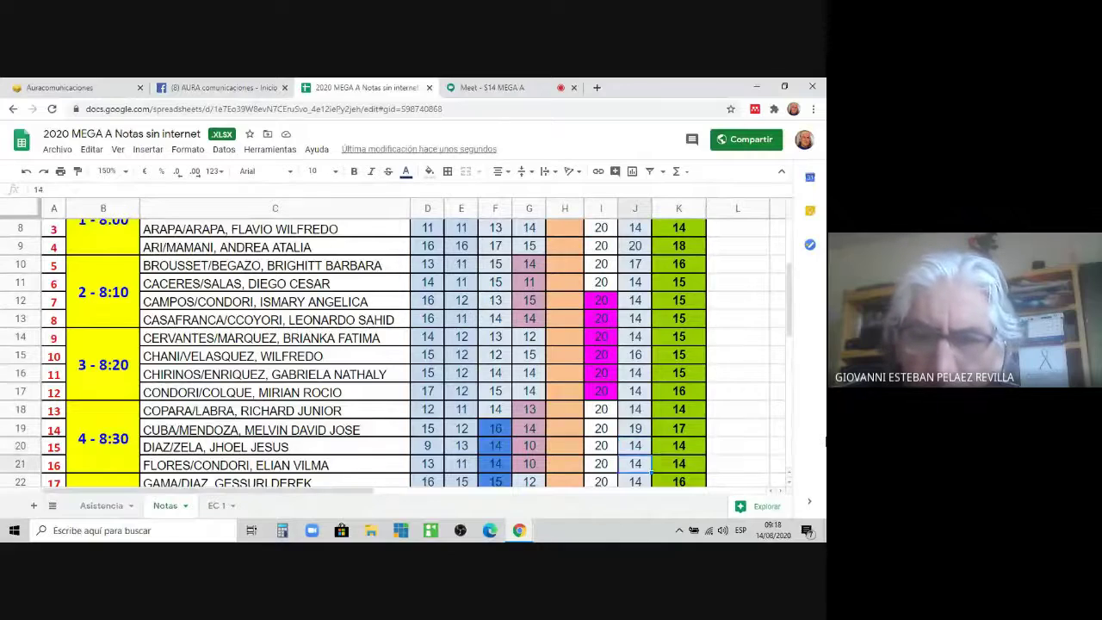
{"action": "key", "text": "Down"}
{"action": "key", "text": "Down"}
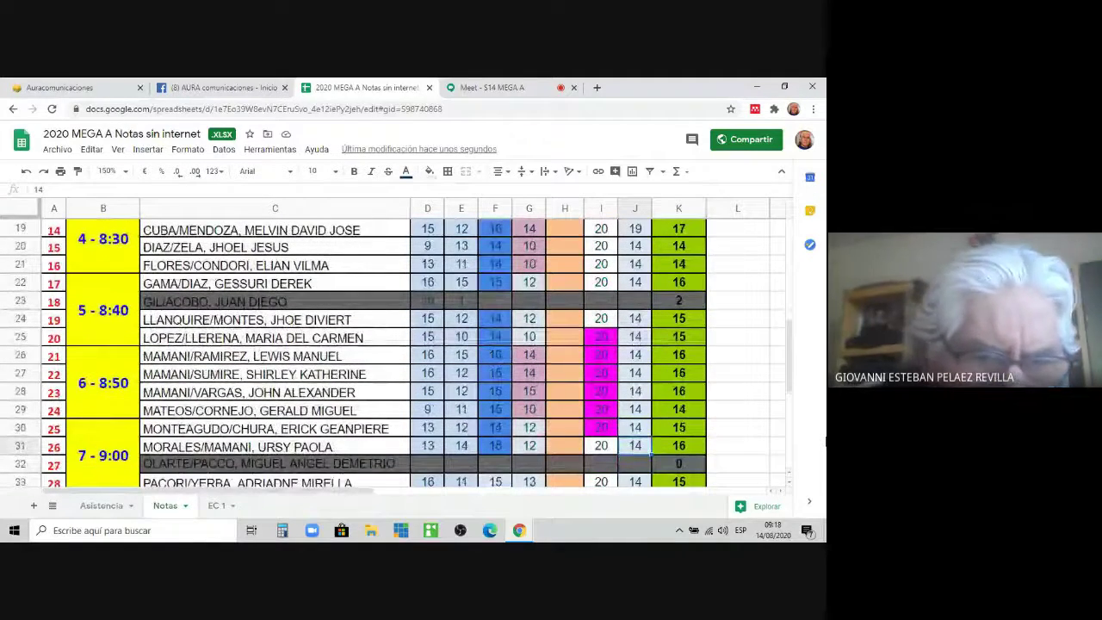
{"action": "type", "text": "15"}
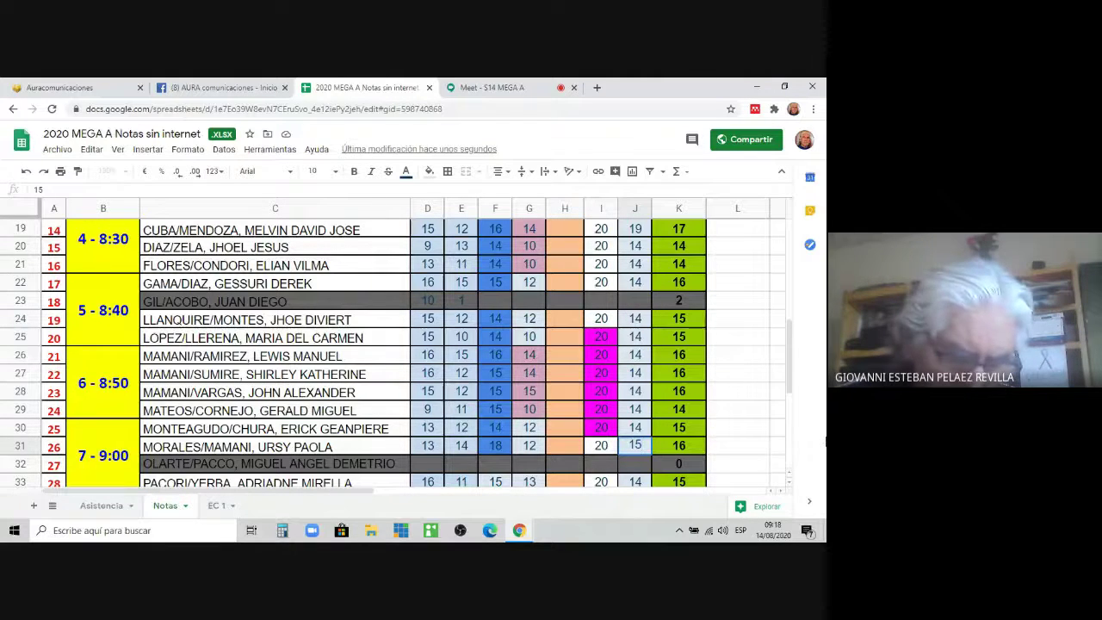
{"action": "key", "text": "Return"}
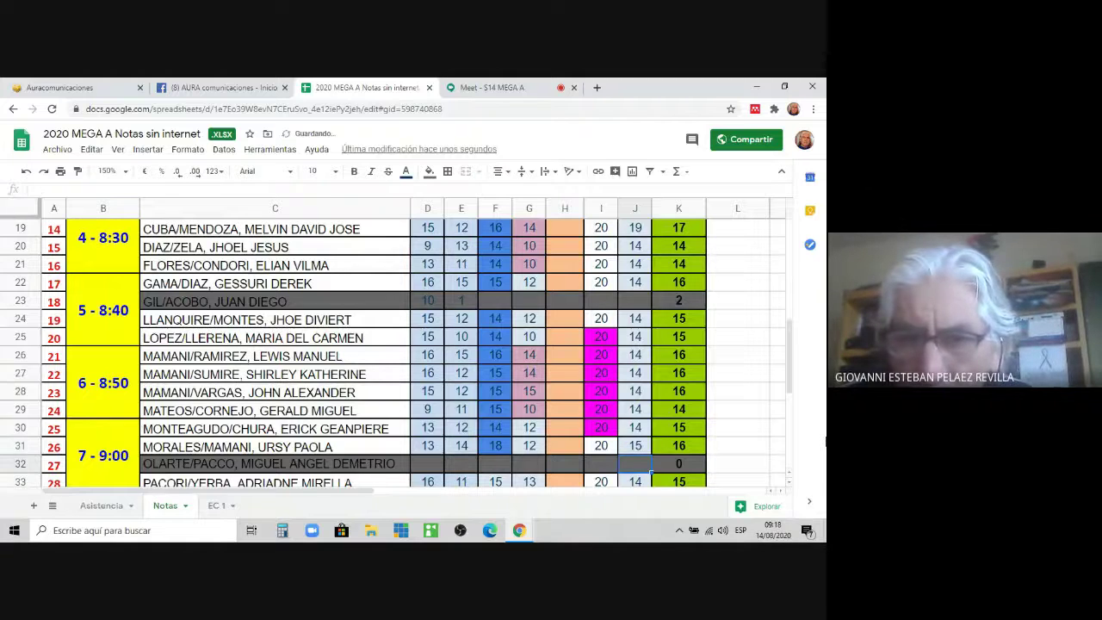
{"action": "left_click", "coordinate": [634, 481]}
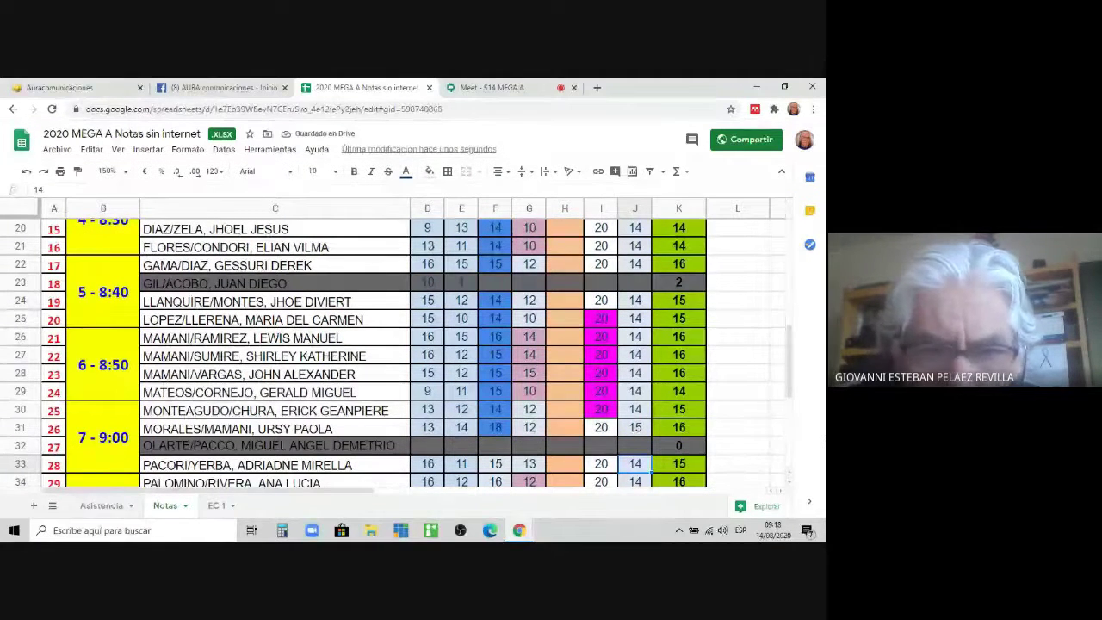
{"action": "type", "text": "18"}
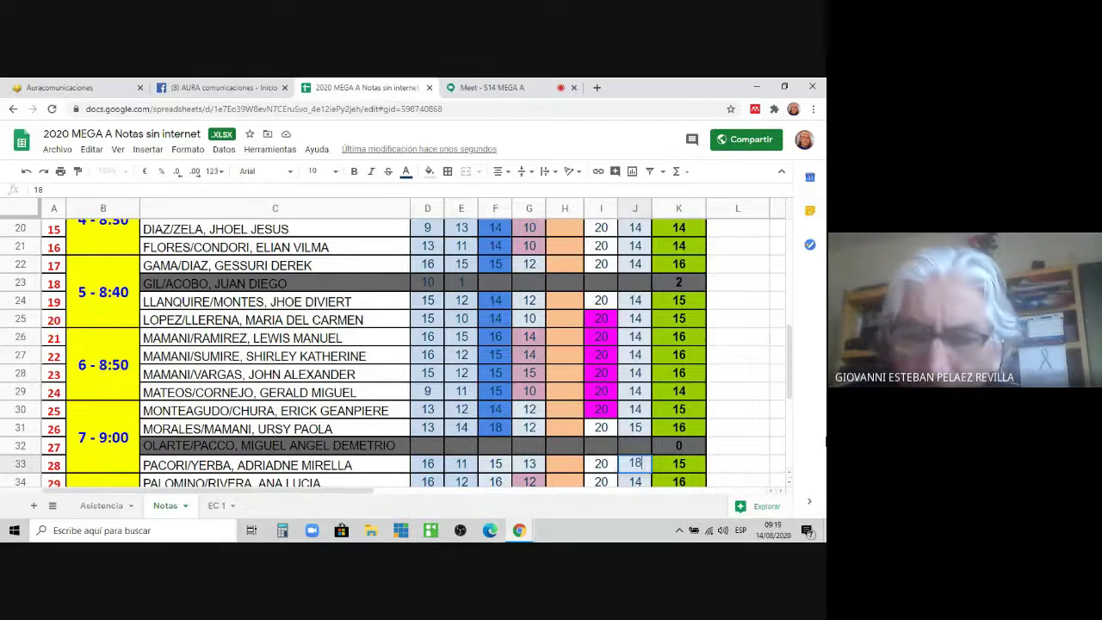
{"action": "key", "text": "Return"}
{"action": "key", "text": "Down"}
{"action": "key", "text": "Down"}
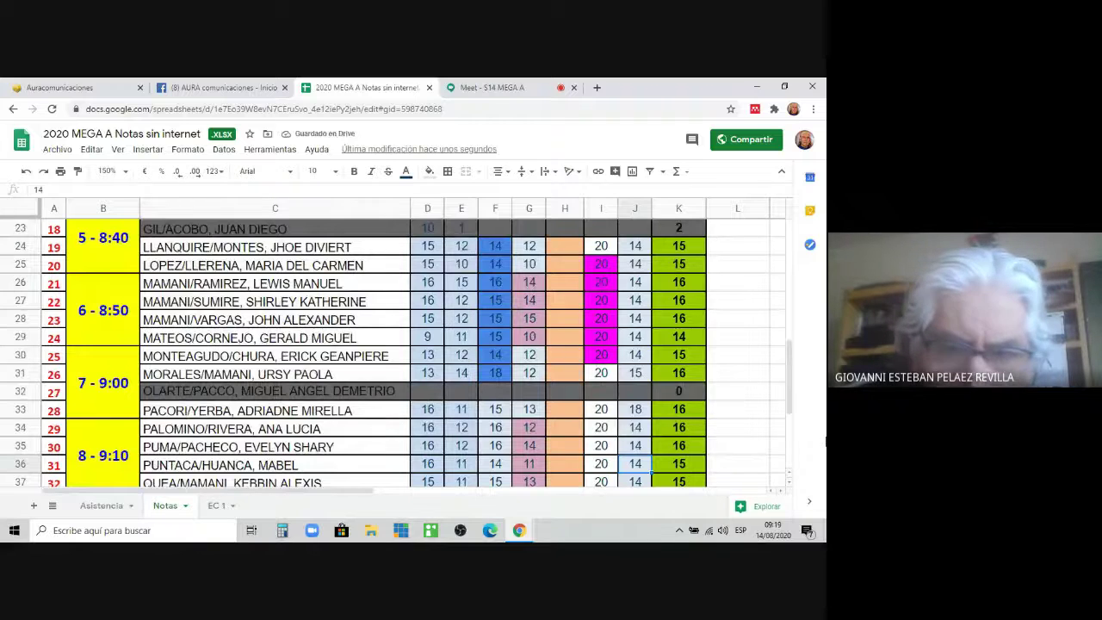
{"action": "type", "text": "1"}
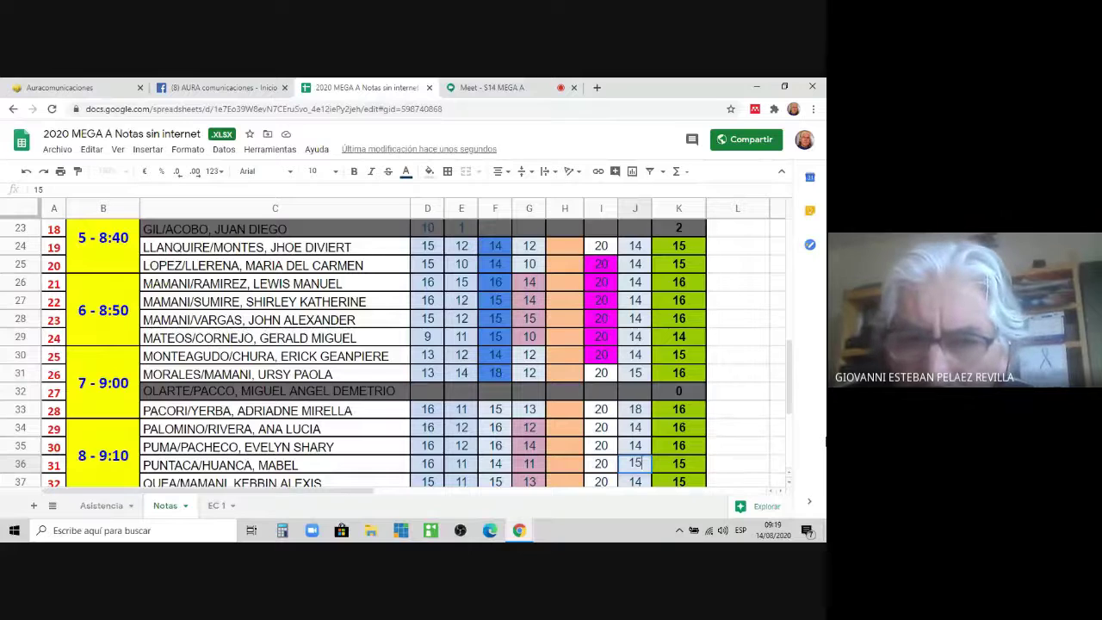
{"action": "key", "text": "Return"}
Set the E-3 grade in J39 to 17, raising that student's final
{"action": "key", "text": "Down"}
{"action": "key", "text": "Down"}
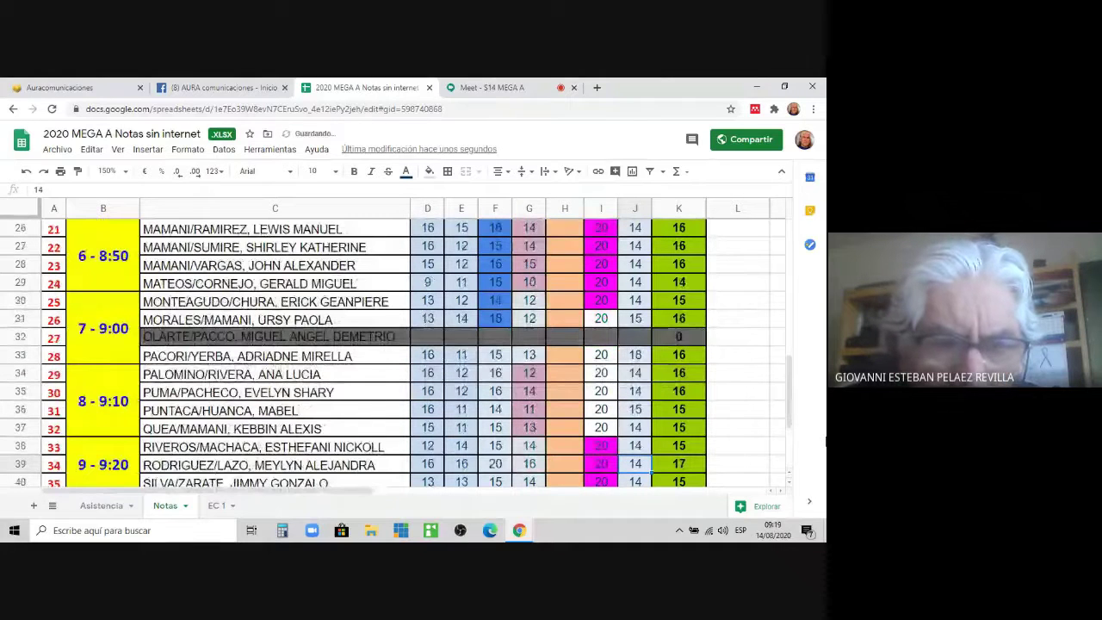
{"action": "left_click", "coordinate": [635, 445]}
{"action": "left_click", "coordinate": [634, 463]}
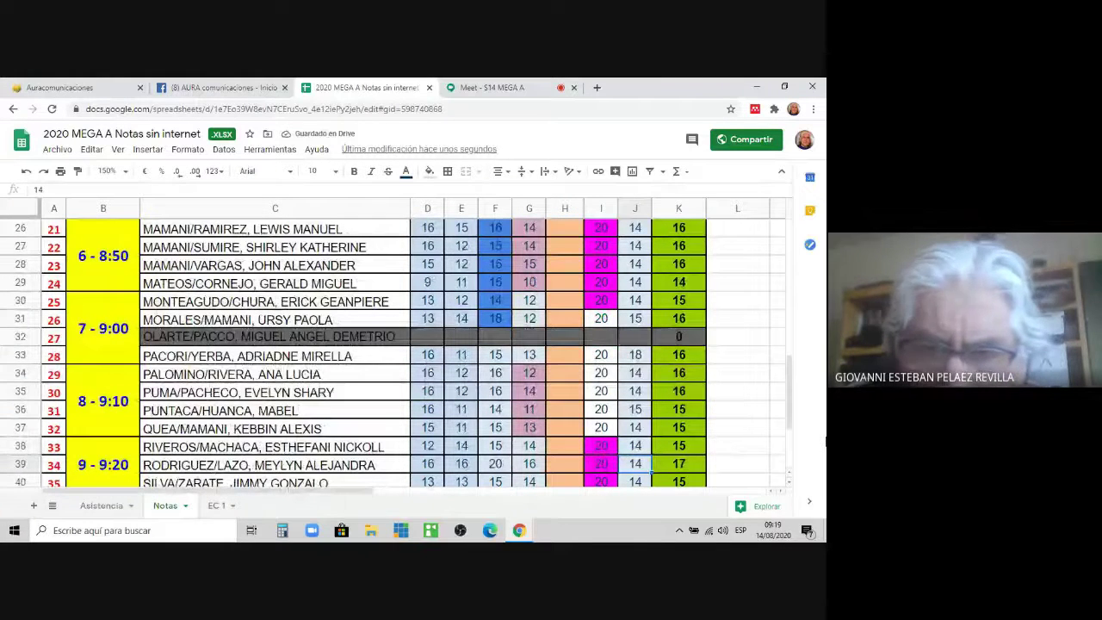
{"action": "type", "text": "17"}
{"action": "key", "text": "Return"}
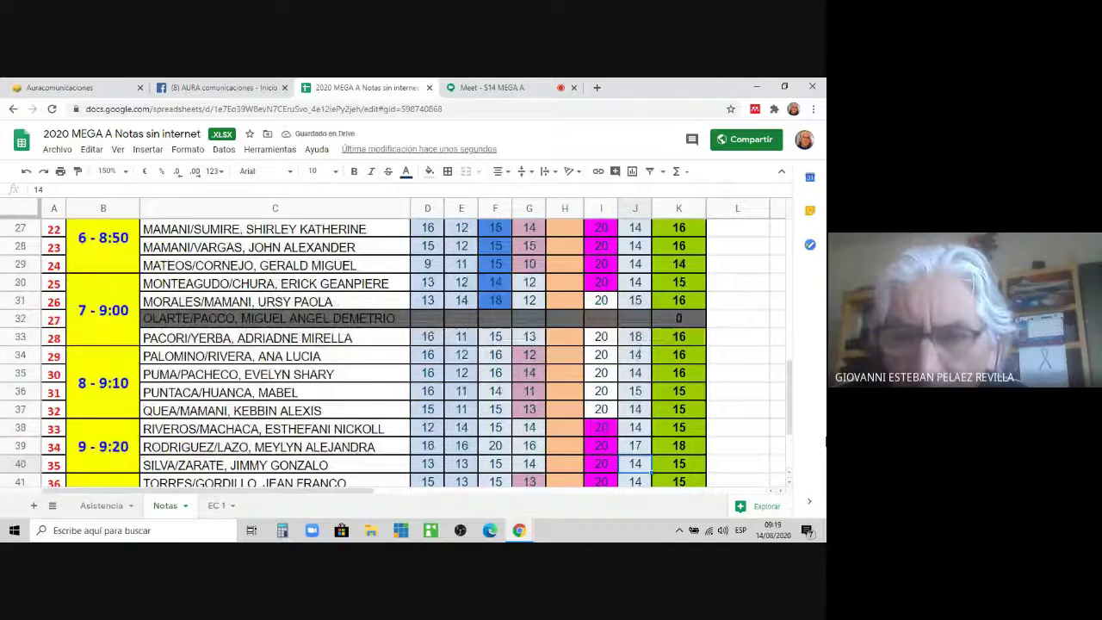
{"action": "key", "text": "Return"}
{"action": "key", "text": "Return"}
{"action": "key", "text": "Return"}
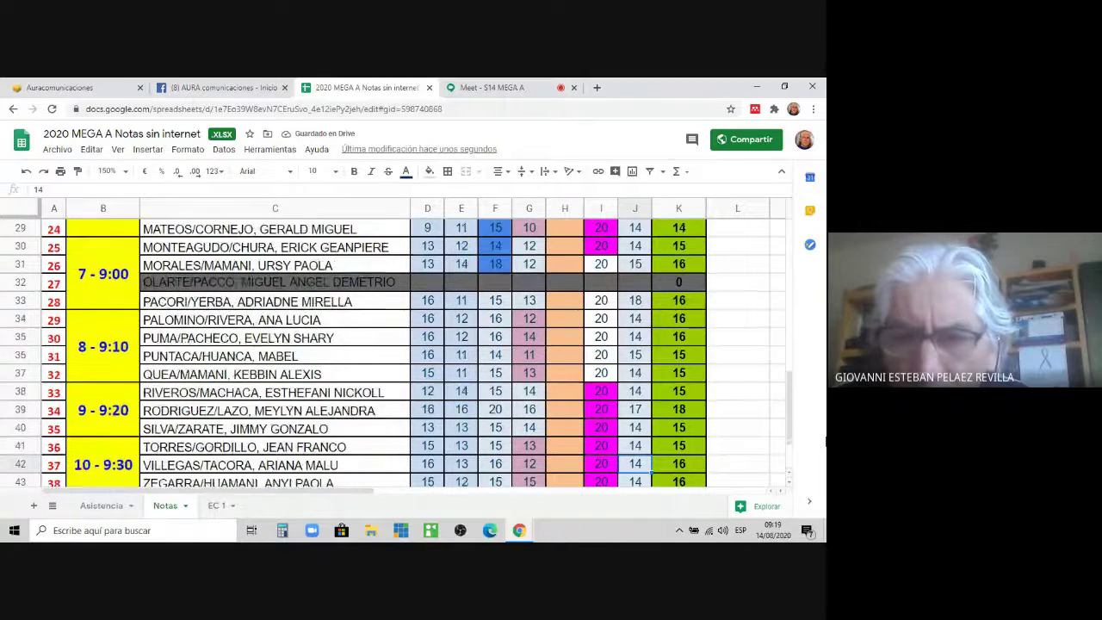
{"action": "key", "text": "Up"}
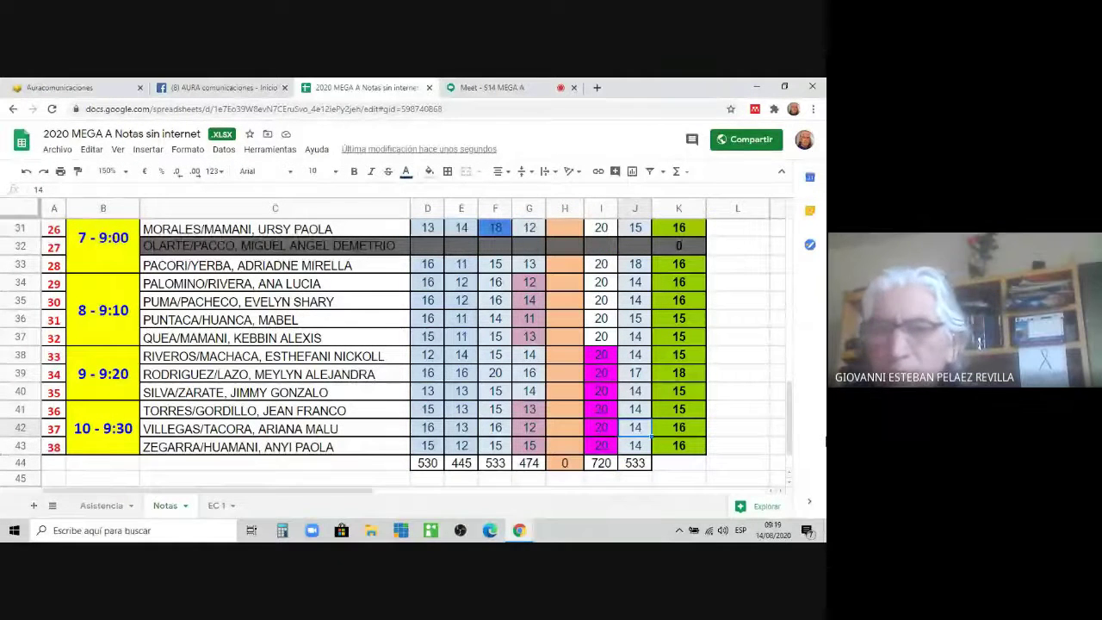
Reload the grades spreadsheet and scroll through the Notas sheet to check the saved grades
{"action": "left_click", "coordinate": [51, 110]}
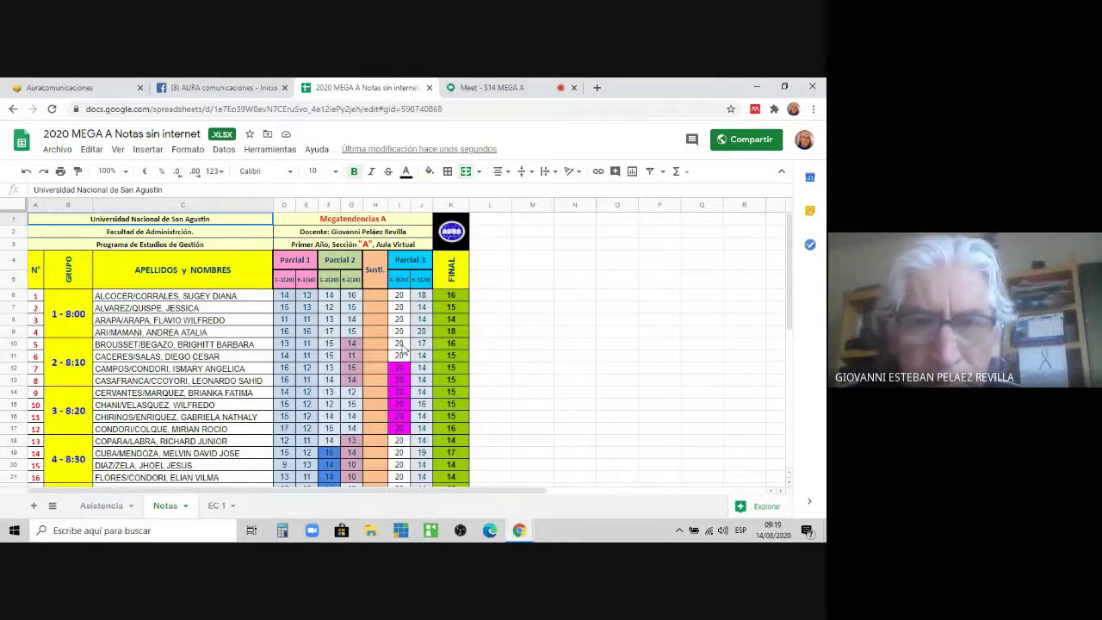
{"action": "scroll", "coordinate": [402, 349], "scroll_direction": "down", "scroll_amount": 10}
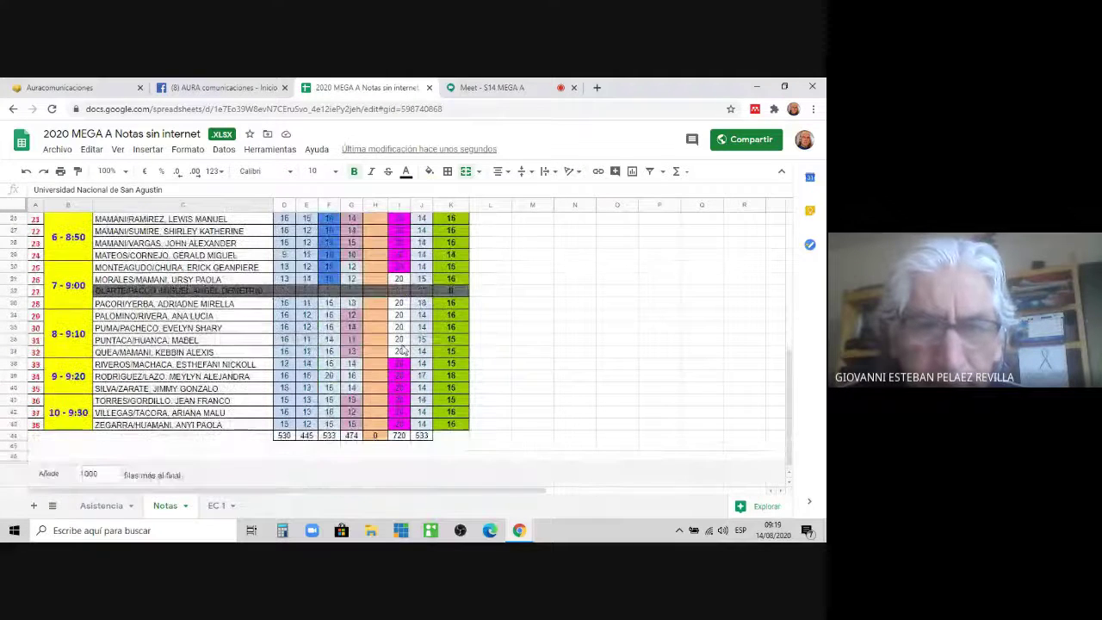
{"action": "scroll", "coordinate": [402, 348], "scroll_direction": "up", "scroll_amount": 1}
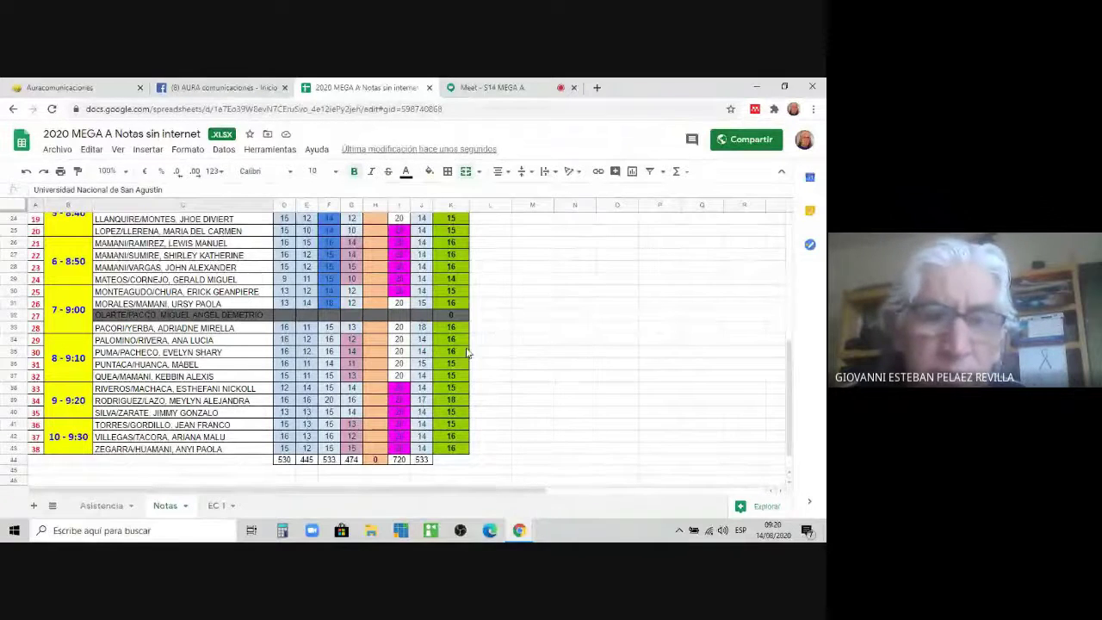
{"action": "scroll", "coordinate": [347, 365], "scroll_direction": "up", "scroll_amount": 1}
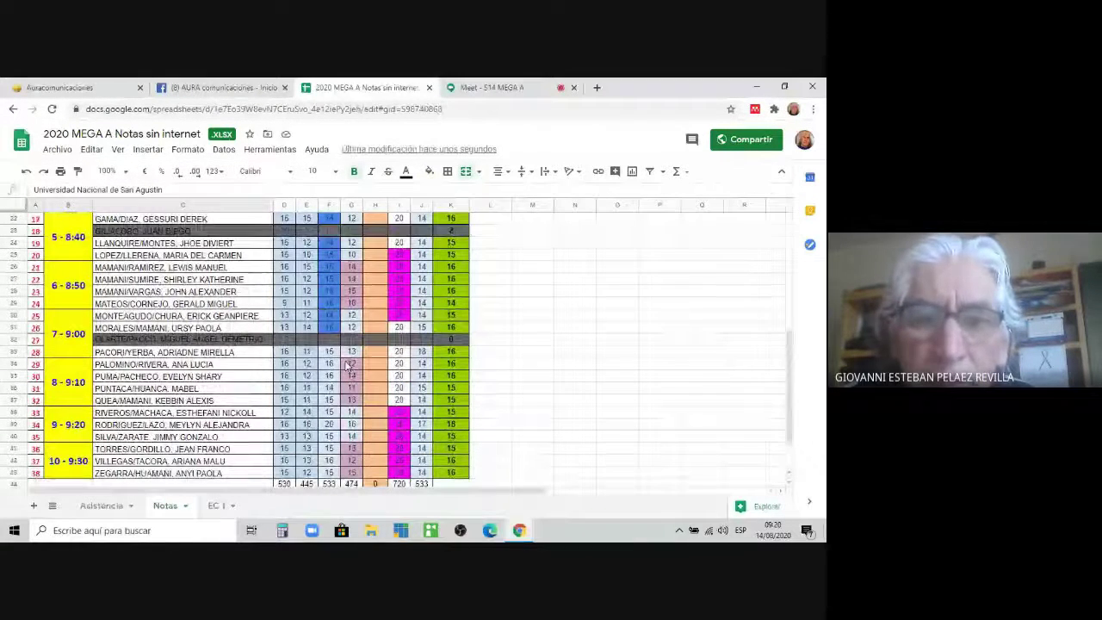
{"action": "scroll", "coordinate": [348, 365], "scroll_direction": "up", "scroll_amount": 5}
{"action": "scroll", "coordinate": [412, 303], "scroll_direction": "up", "scroll_amount": 1}
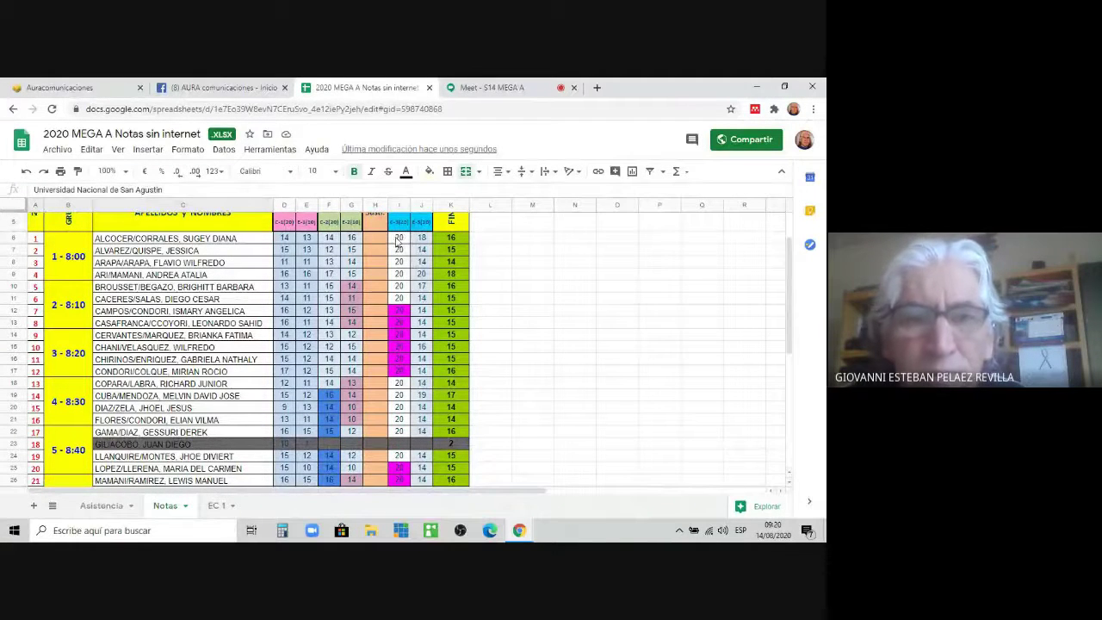
{"action": "left_click", "coordinate": [110, 171]}
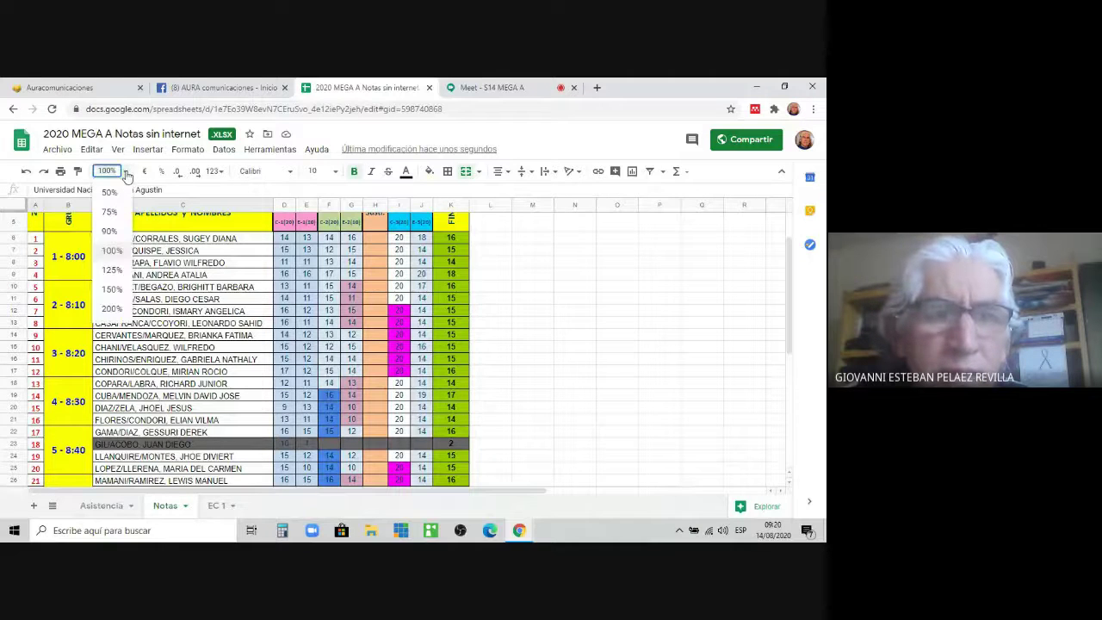
Zoom the Notas sheet to 150%, scroll to the totals and back, then select A6
{"action": "left_click", "coordinate": [113, 289]}
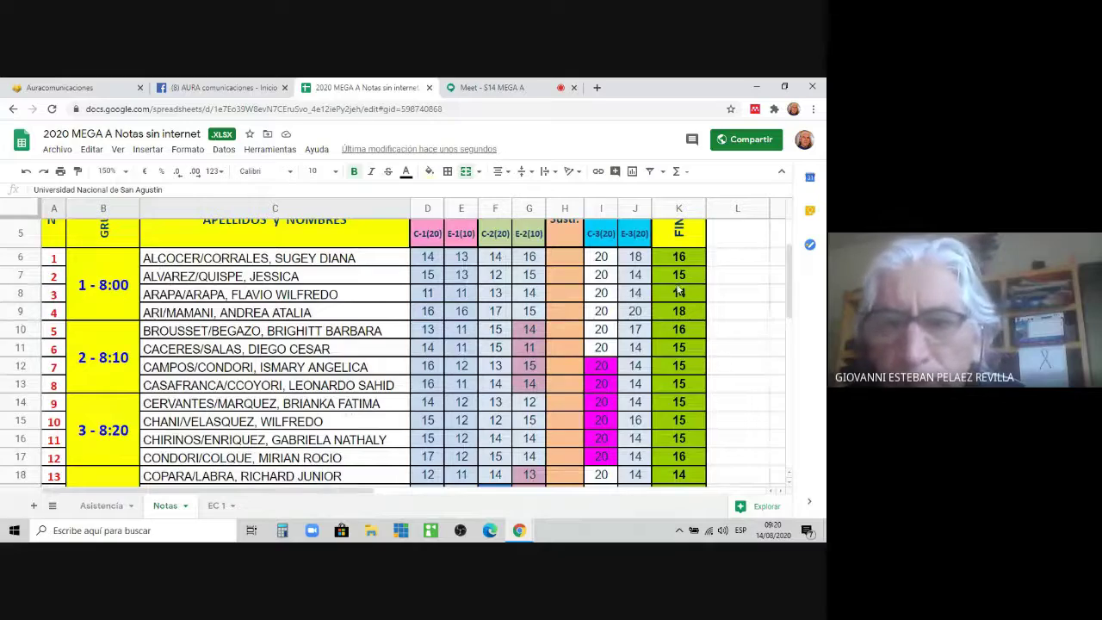
{"action": "scroll", "coordinate": [679, 291], "scroll_direction": "down", "scroll_amount": 1}
{"action": "scroll", "coordinate": [676, 292], "scroll_direction": "down", "scroll_amount": 10}
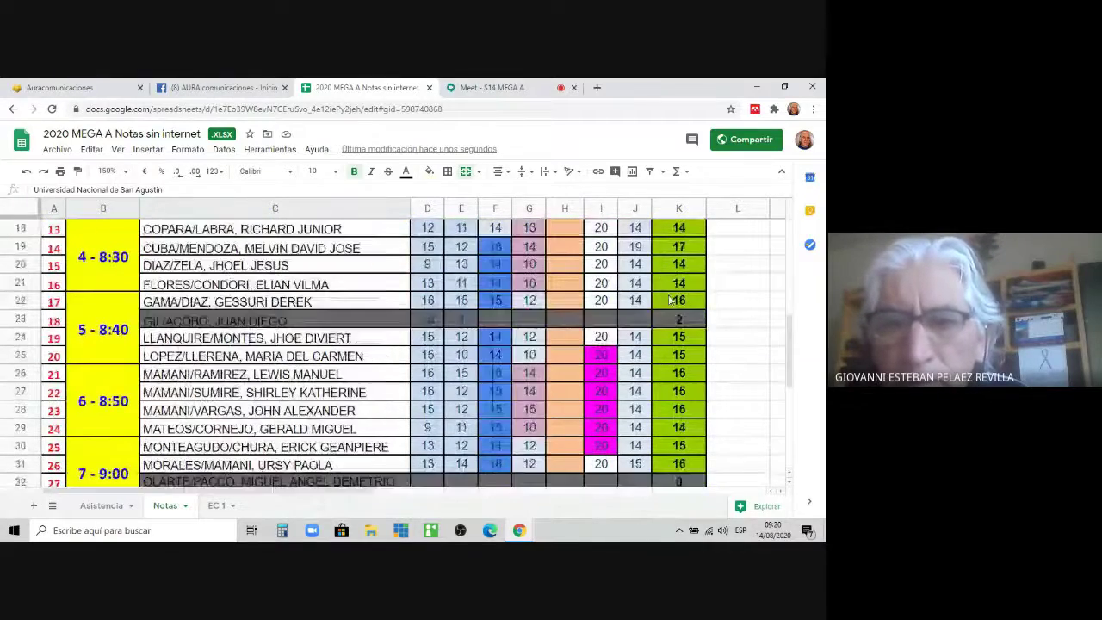
{"action": "scroll", "coordinate": [663, 302], "scroll_direction": "up", "scroll_amount": 3}
{"action": "scroll", "coordinate": [664, 301], "scroll_direction": "up", "scroll_amount": 7}
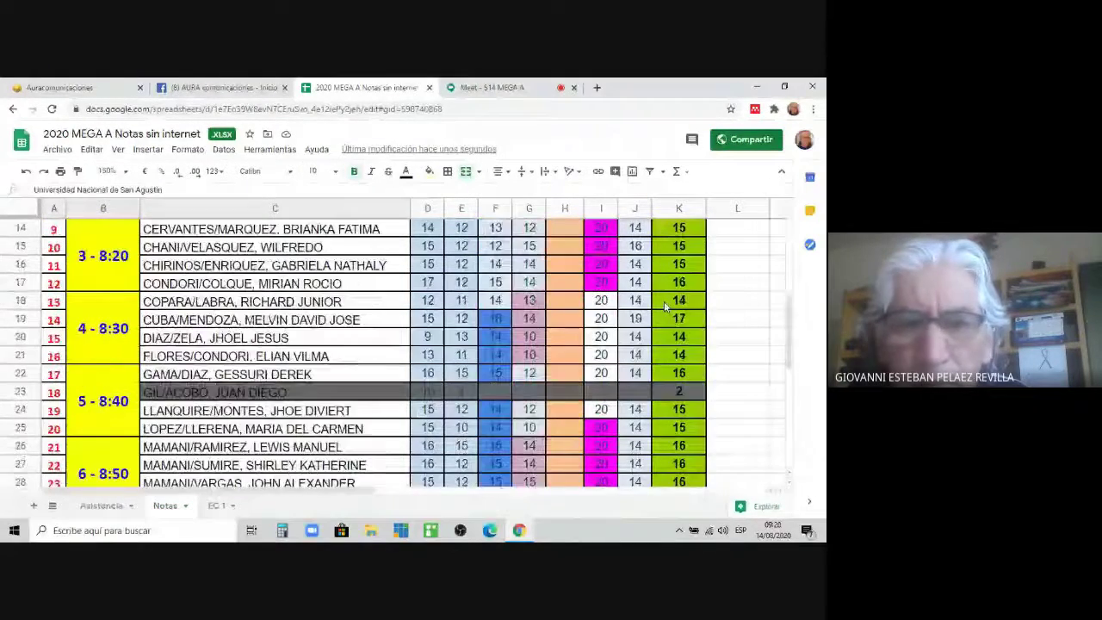
{"action": "scroll", "coordinate": [663, 302], "scroll_direction": "down", "scroll_amount": 1}
{"action": "scroll", "coordinate": [663, 303], "scroll_direction": "down", "scroll_amount": 7}
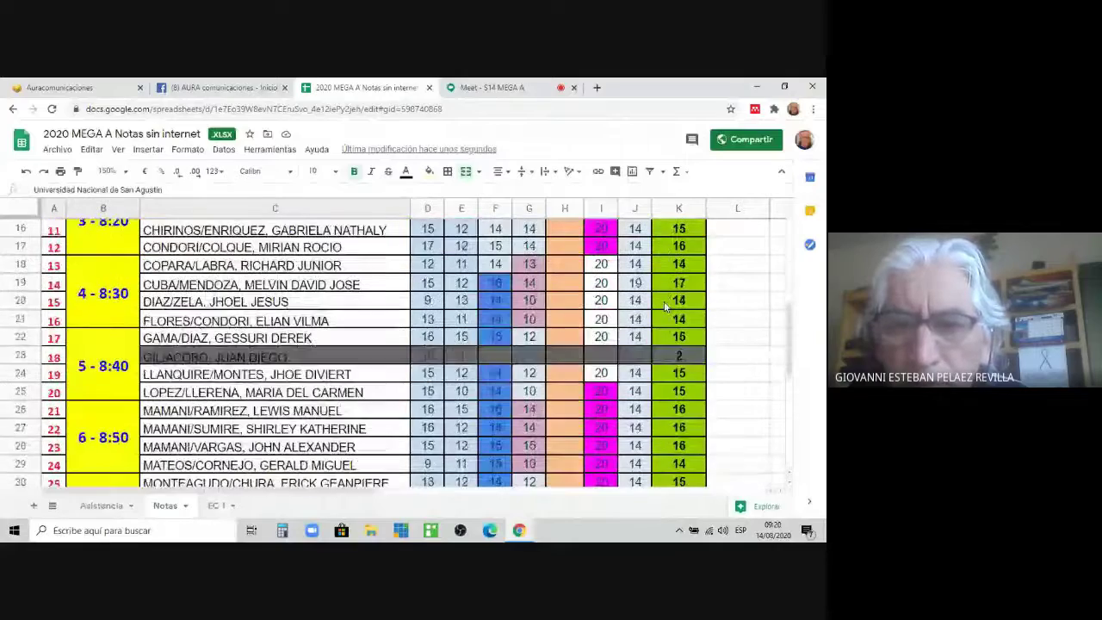
{"action": "scroll", "coordinate": [663, 301], "scroll_direction": "down", "scroll_amount": 2}
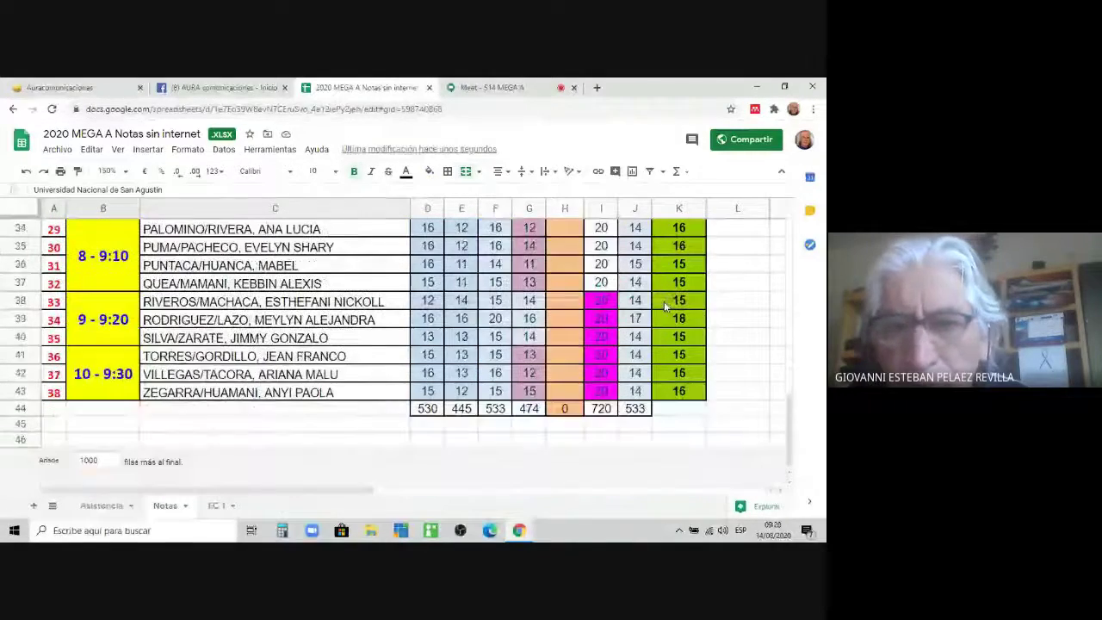
{"action": "scroll", "coordinate": [663, 302], "scroll_direction": "up", "scroll_amount": 10}
{"action": "scroll", "coordinate": [663, 307], "scroll_direction": "up", "scroll_amount": 2}
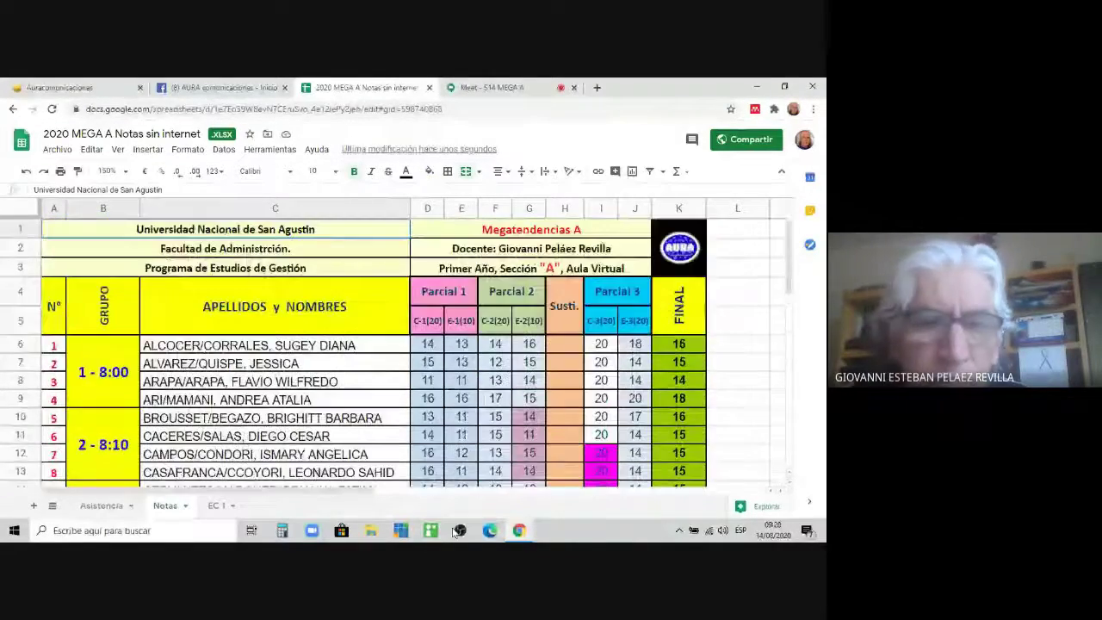
{"action": "left_click", "coordinate": [51, 346]}
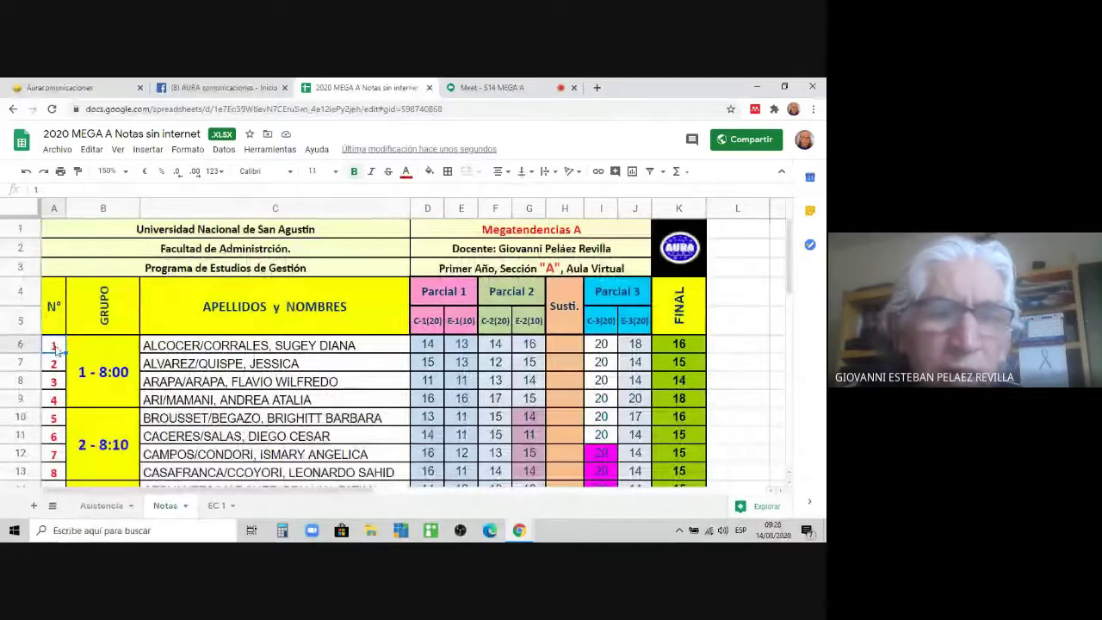
Switch back to the S14 MEGA A Meet call and scroll up through the chat messages
{"action": "left_click", "coordinate": [492, 89]}
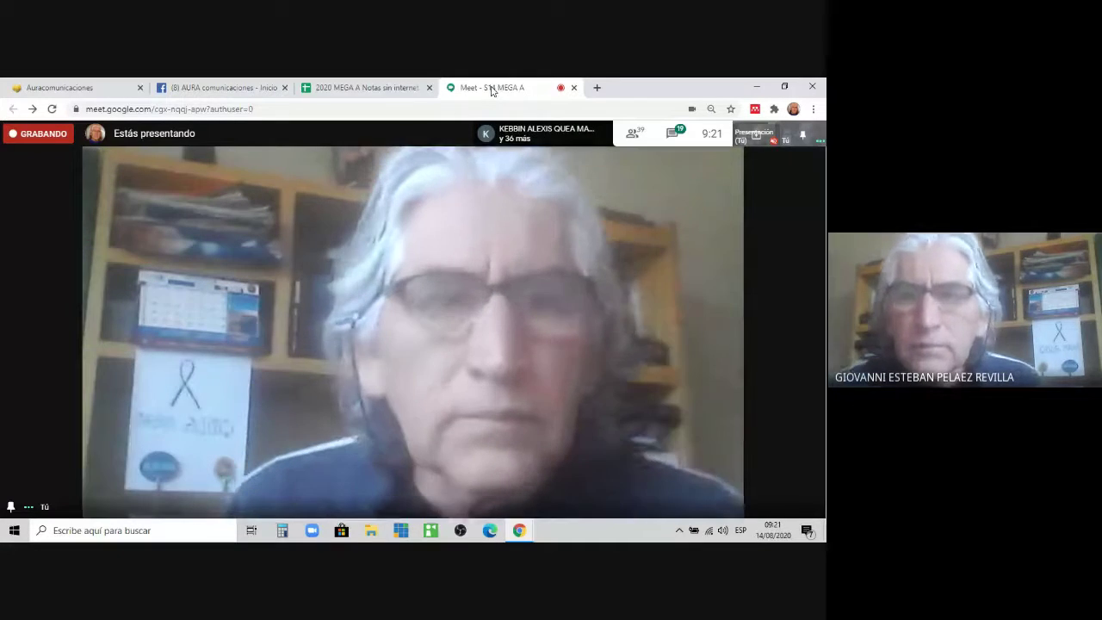
{"action": "left_click", "coordinate": [672, 138]}
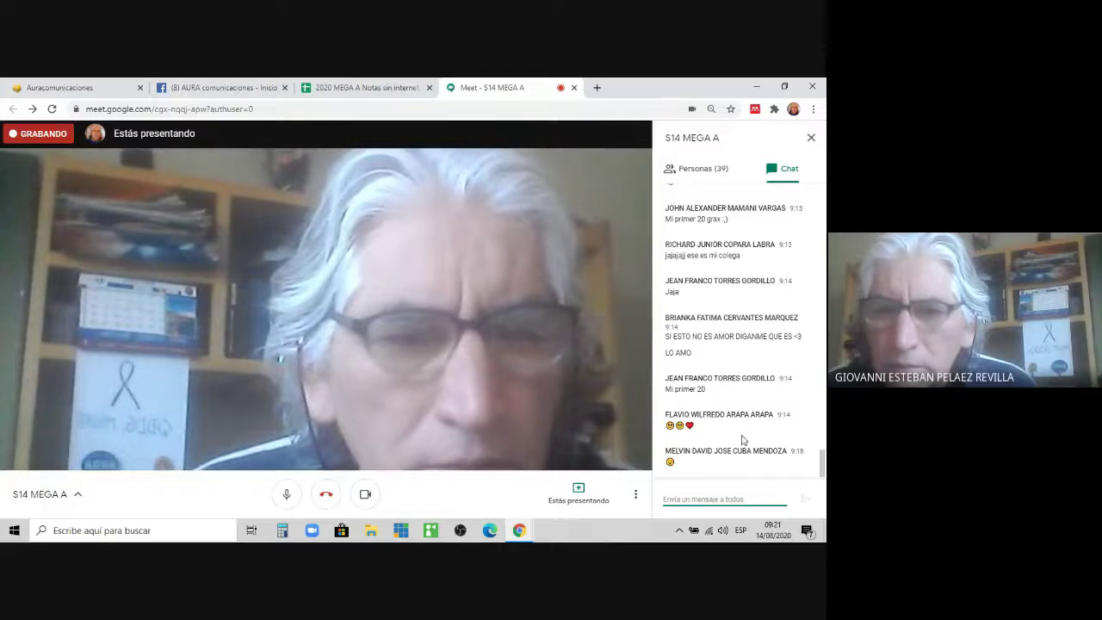
{"action": "scroll", "coordinate": [742, 441], "scroll_direction": "up", "scroll_amount": 3}
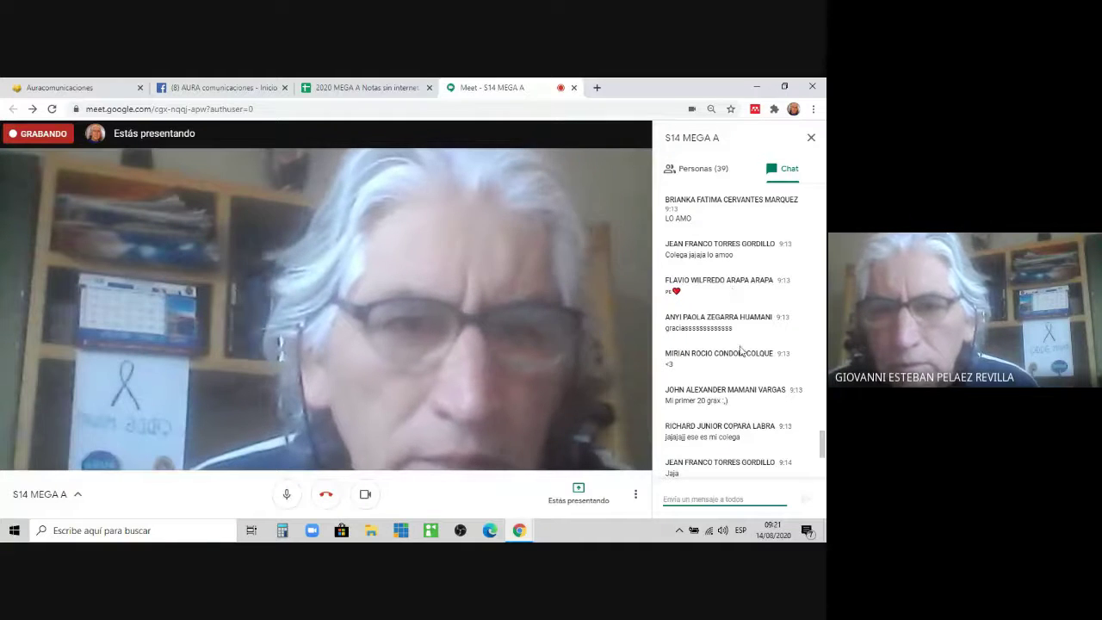
{"action": "scroll", "coordinate": [734, 347], "scroll_direction": "up", "scroll_amount": 3}
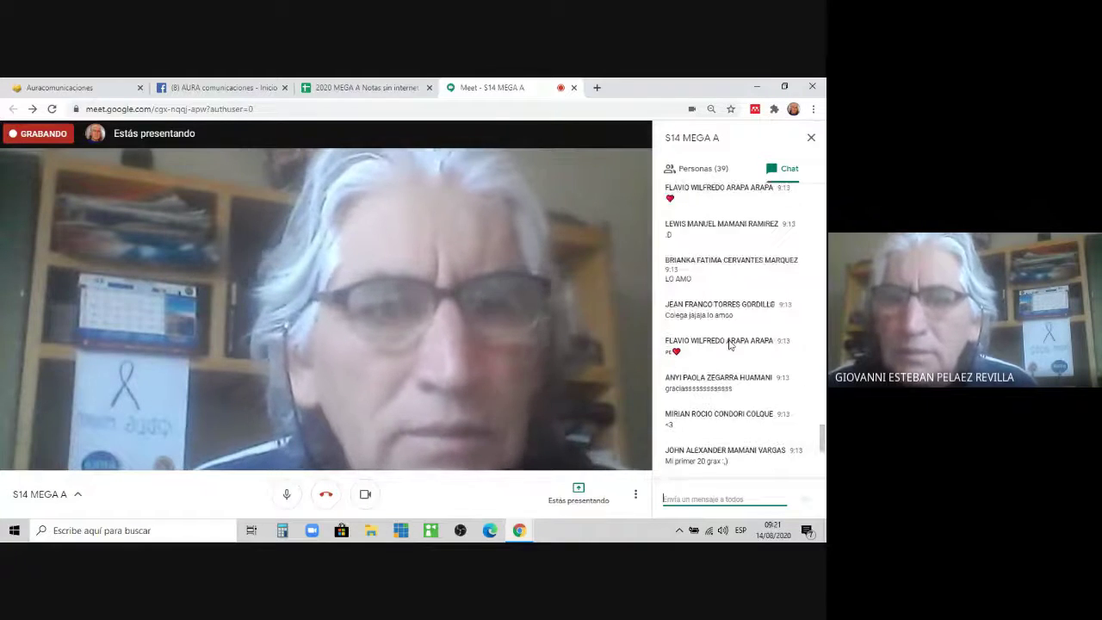
{"action": "scroll", "coordinate": [728, 344], "scroll_direction": "up", "scroll_amount": 3}
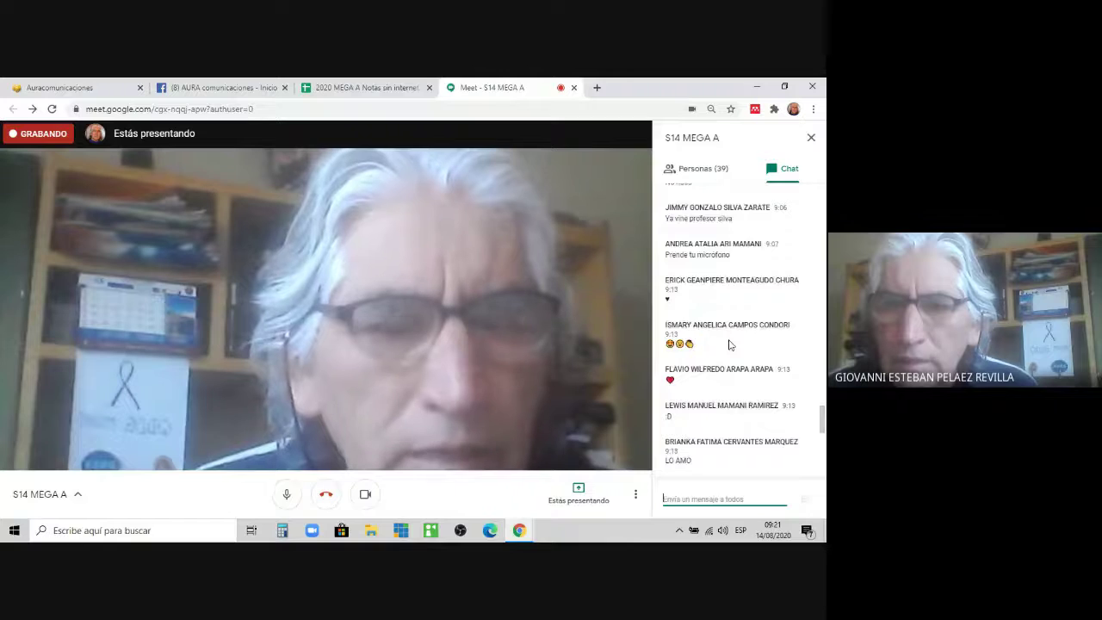
{"action": "scroll", "coordinate": [728, 344], "scroll_direction": "up", "scroll_amount": 3}
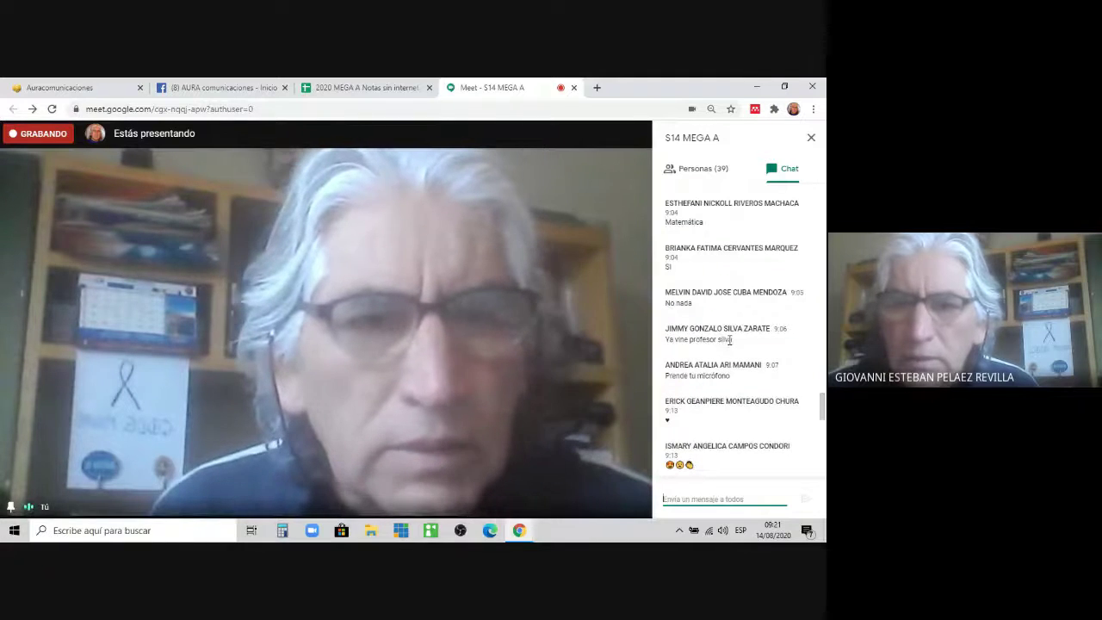